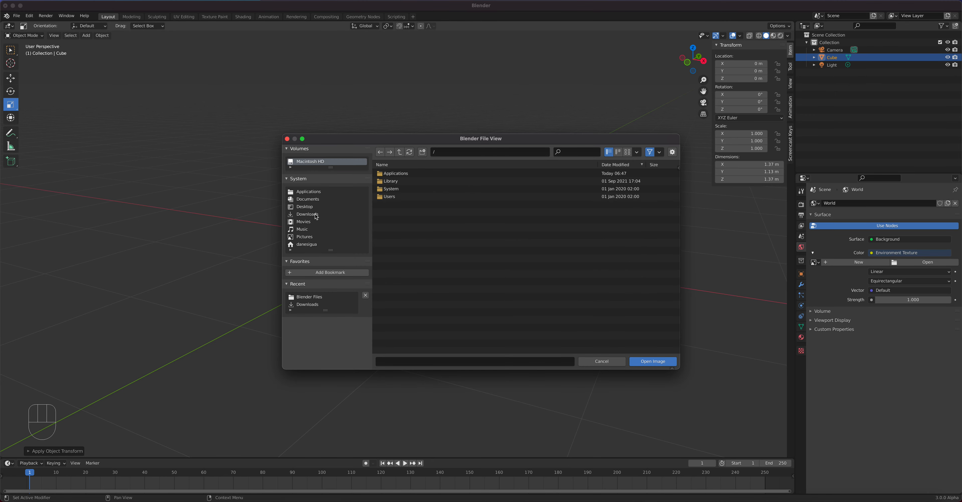
# Step: Load photo_studio_loft_hall_4k.exr from the Downloads folder as the world's environment texture
pyautogui.click(315, 215)
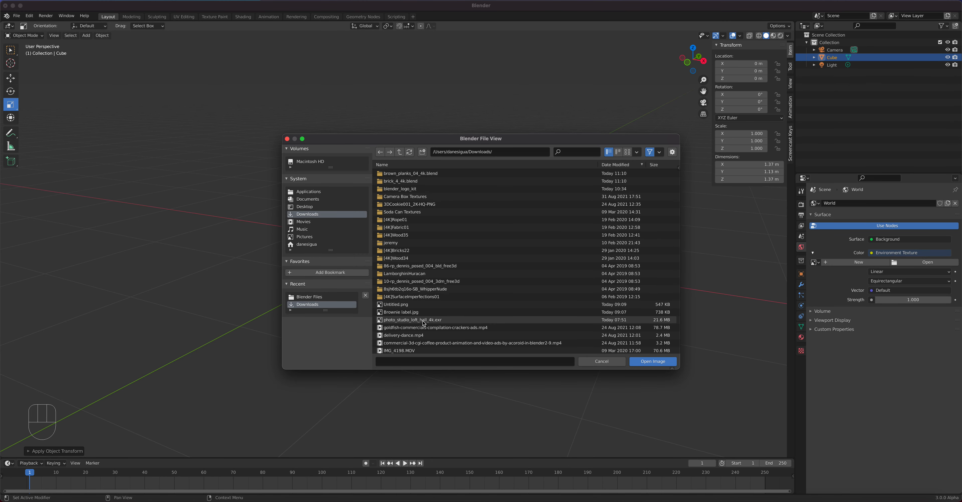
pyautogui.click(401, 320)
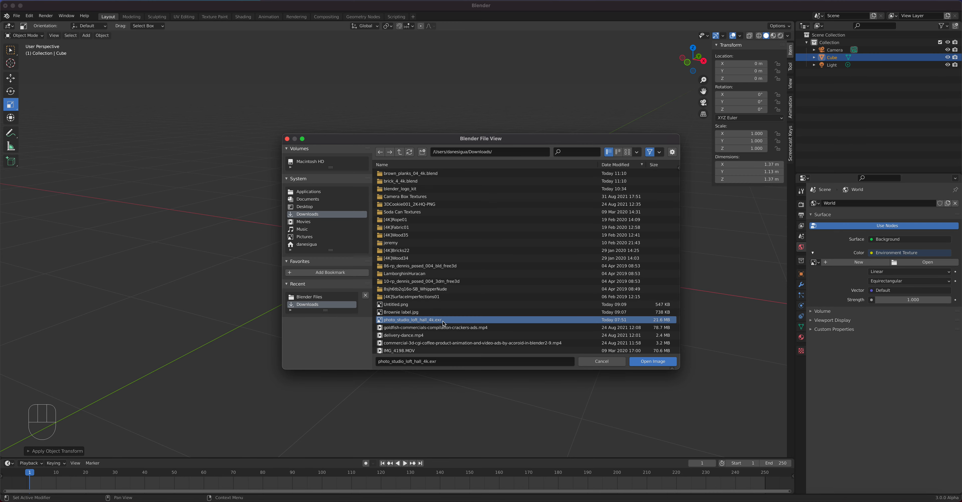
pyautogui.click(651, 362)
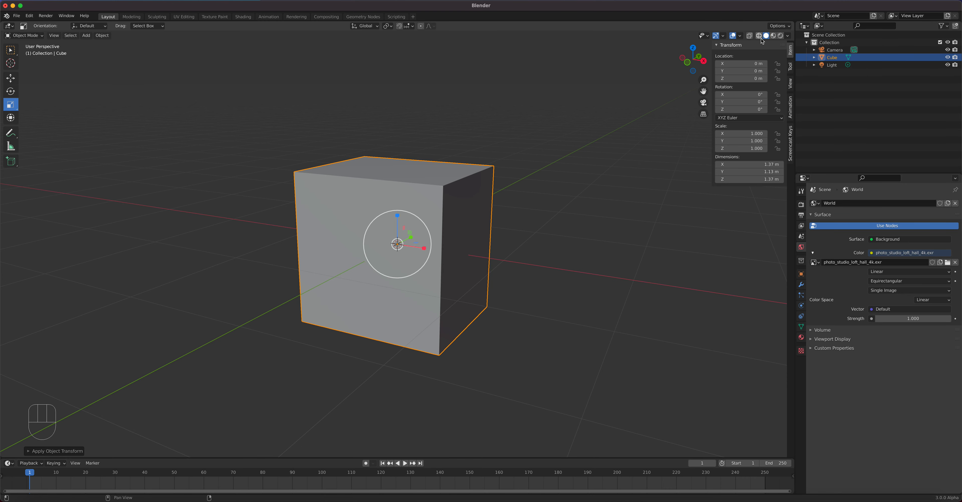
# Step: Display the 3D viewport in rendered shading and look around the cube to check the environment
pyautogui.click(780, 36)
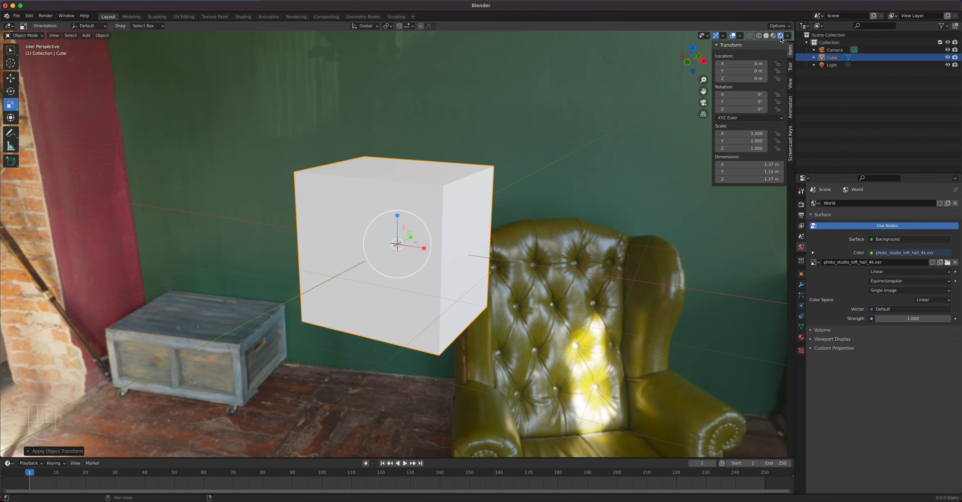
pyautogui.moveTo(618, 225); pyautogui.dragTo(627, 194, button='middle')
pyautogui.moveTo(369, 209); pyautogui.dragTo(396, 262, button='middle')
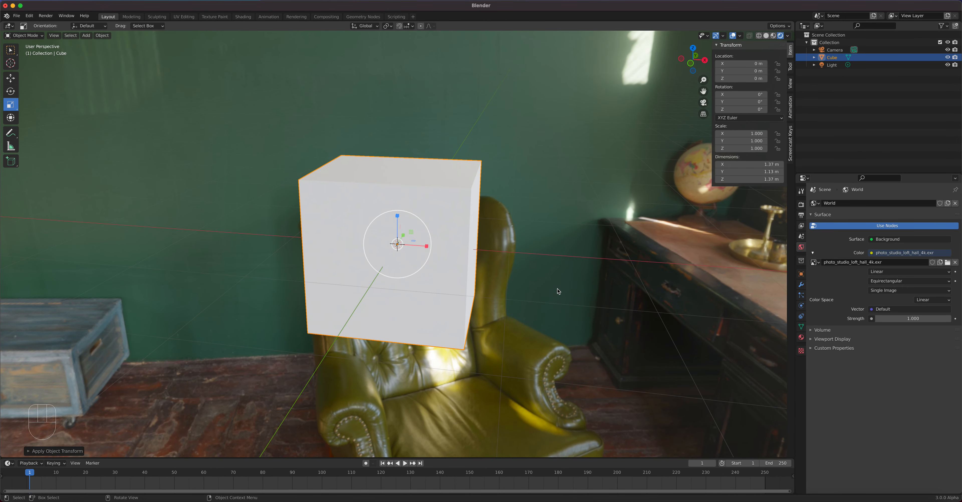
# Step: Open the render properties, and enable Show Last Operator and Shadow for Screencast Keys
pyautogui.click(799, 205)
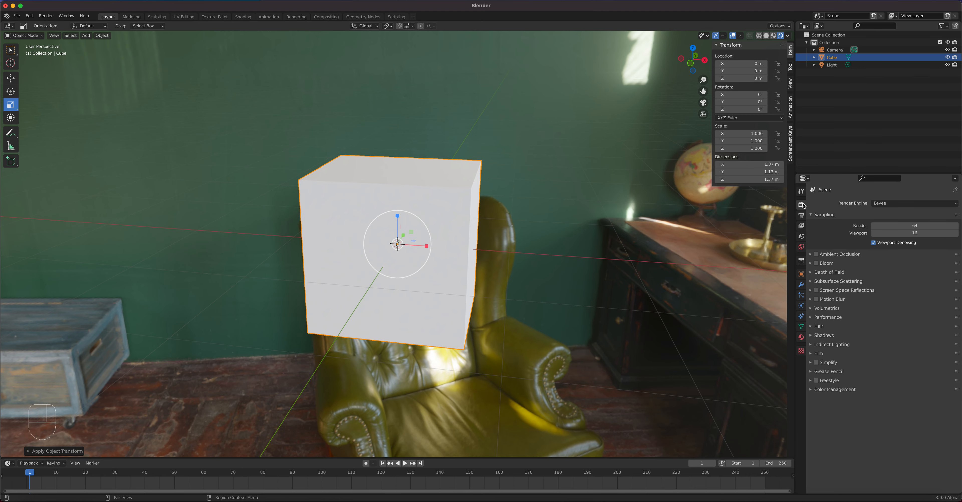
pyautogui.click(791, 149)
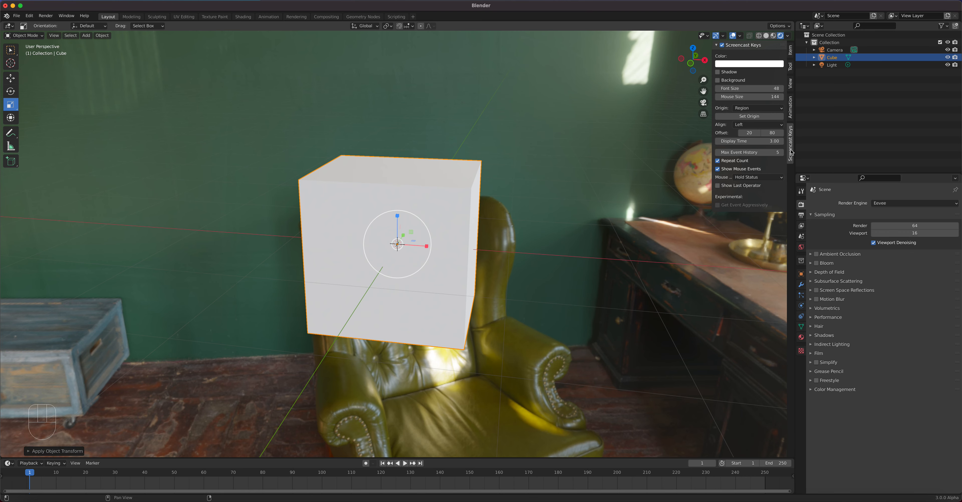
pyautogui.click(719, 185)
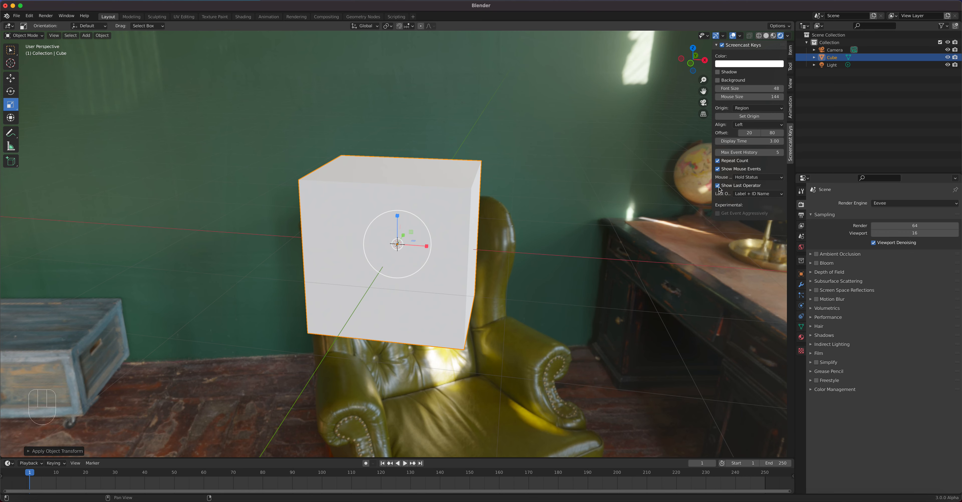
pyautogui.click(718, 72)
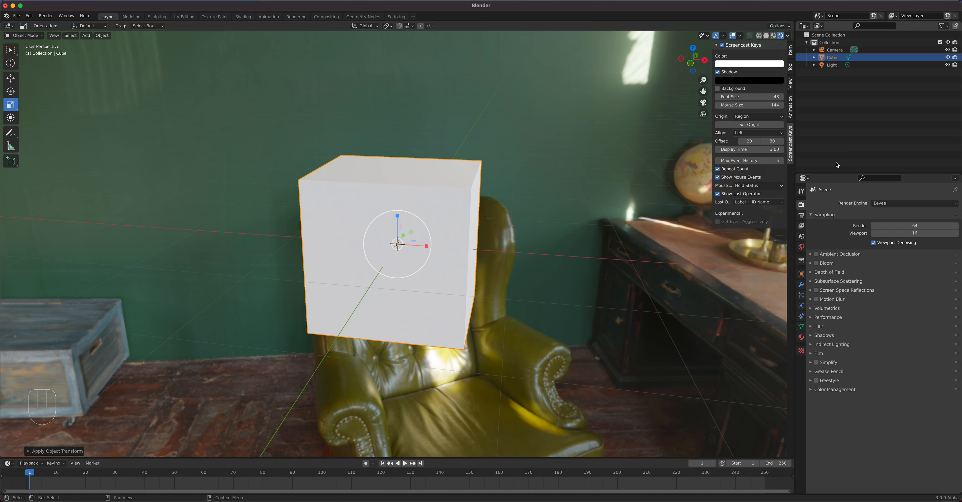
# Step: Make the render background transparent in the Film settings and check the cube against it
pyautogui.click(814, 353)
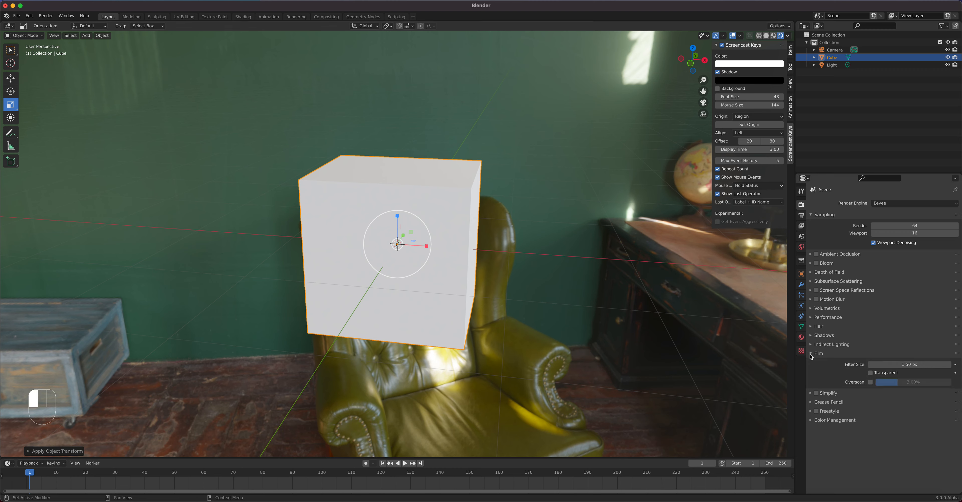
pyautogui.click(871, 373)
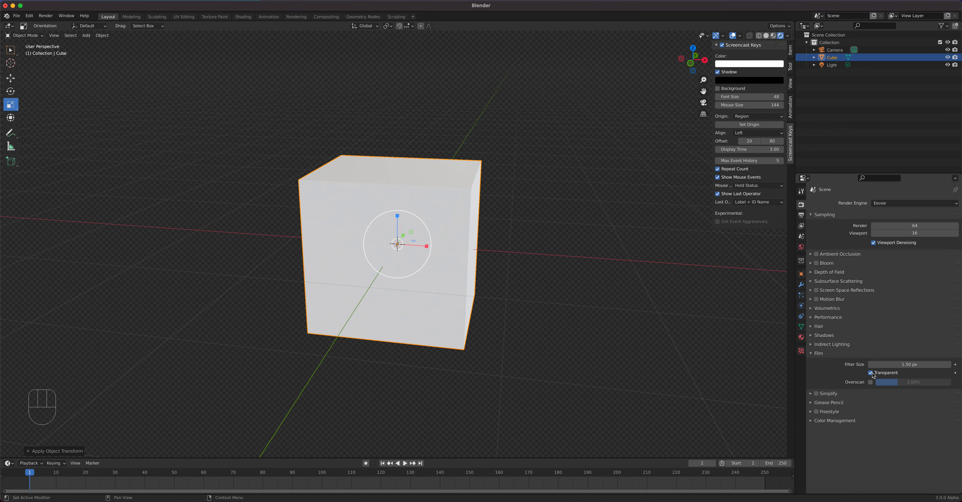
pyautogui.moveTo(493, 263); pyautogui.dragTo(477, 247, button='middle')
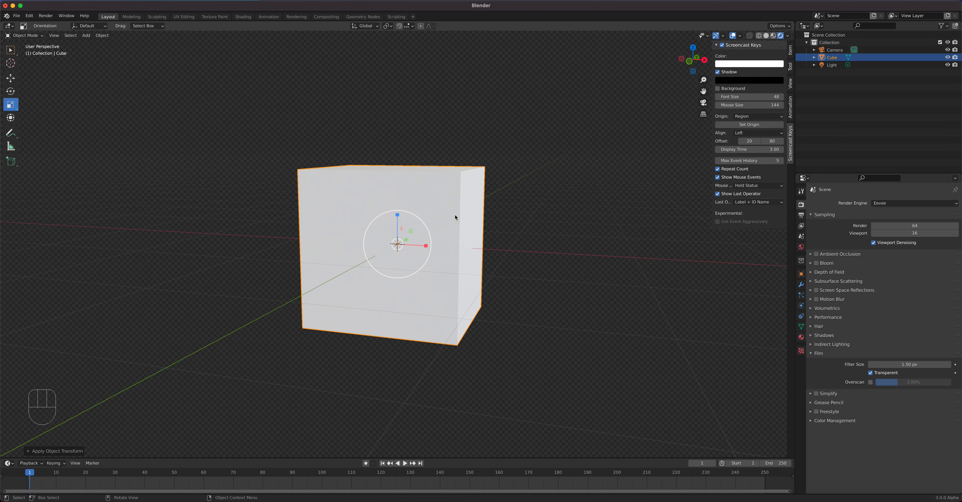
# Step: Switch to the Shading workspace and view the cube straight from the front
pyautogui.click(243, 17)
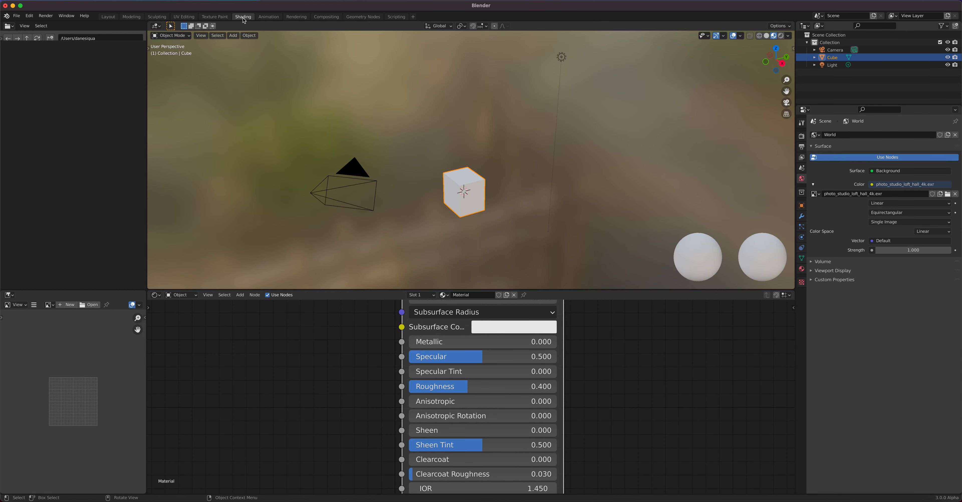
pyautogui.scroll(4, 477, 166)
pyautogui.moveTo(494, 201); pyautogui.dragTo(557, 169, button='middle')
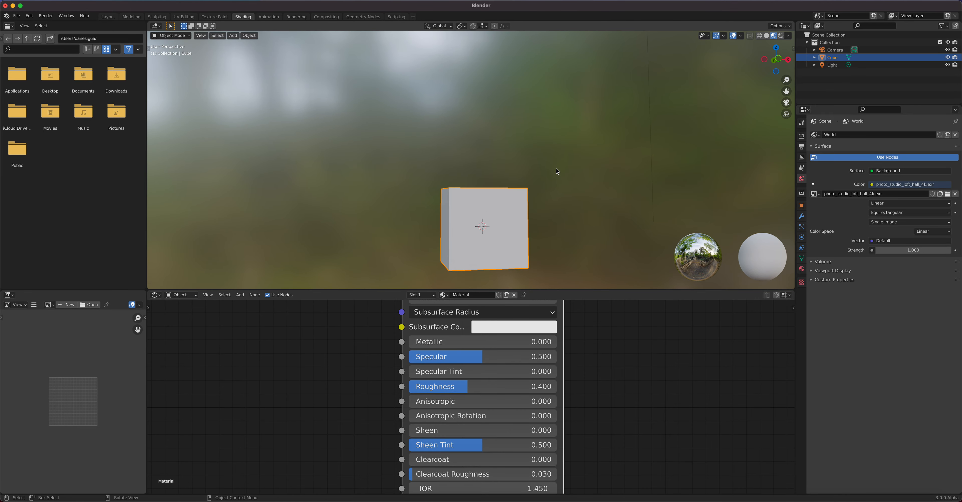
pyautogui.press('KP_1')
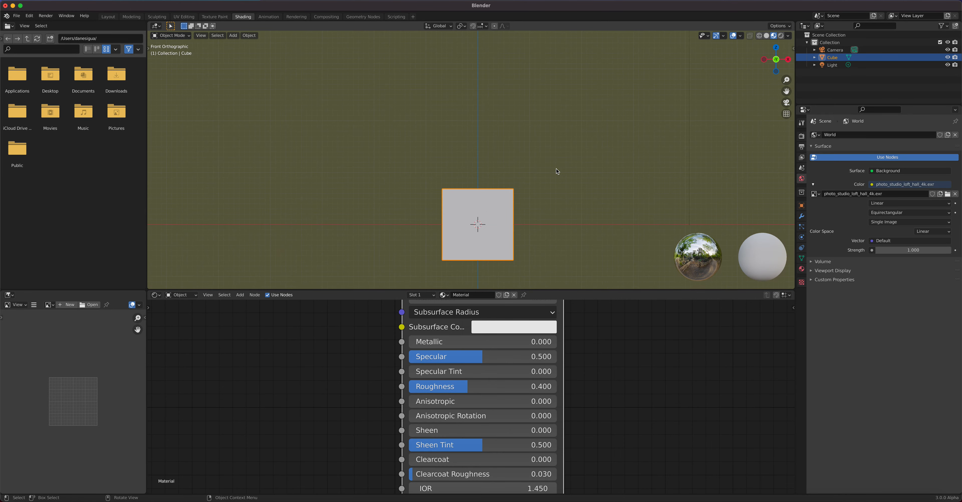
# Step: Turn on the Screencast Keys display in the Shading workspace's 3D viewport
pyautogui.press('n')
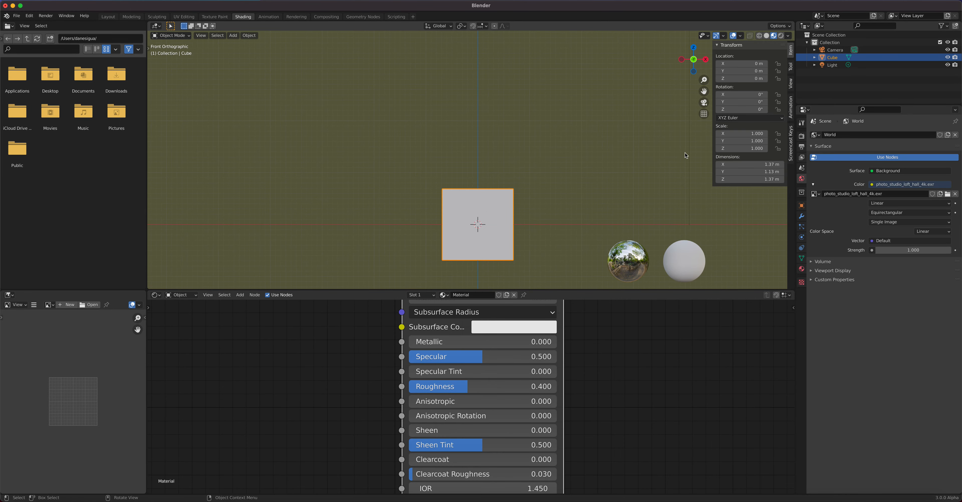
pyautogui.click(792, 142)
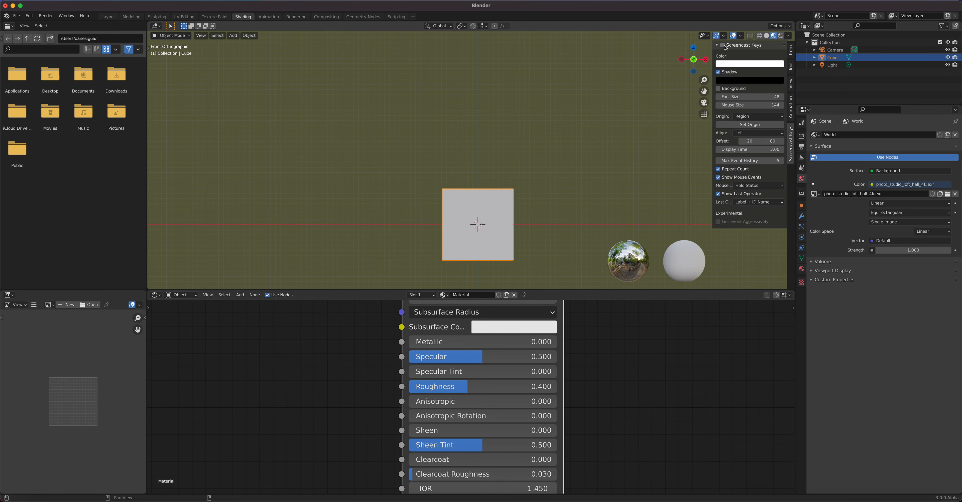
pyautogui.click(723, 45)
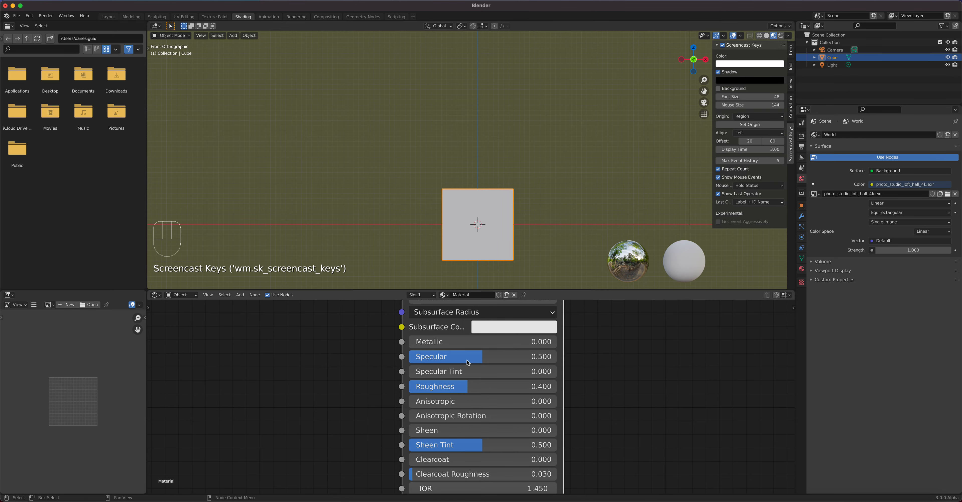
# Step: Add Camera Box.jpg from the Camera Box Textures folder in Downloads as an image texture, and link its Color to the Principled BSDF's Base Color
pyautogui.scroll(-3, 468, 363)
pyautogui.keyDown('shift'); pyautogui.moveTo(483, 358); pyautogui.dragTo(522, 421, button='middle'); pyautogui.keyUp('shift')
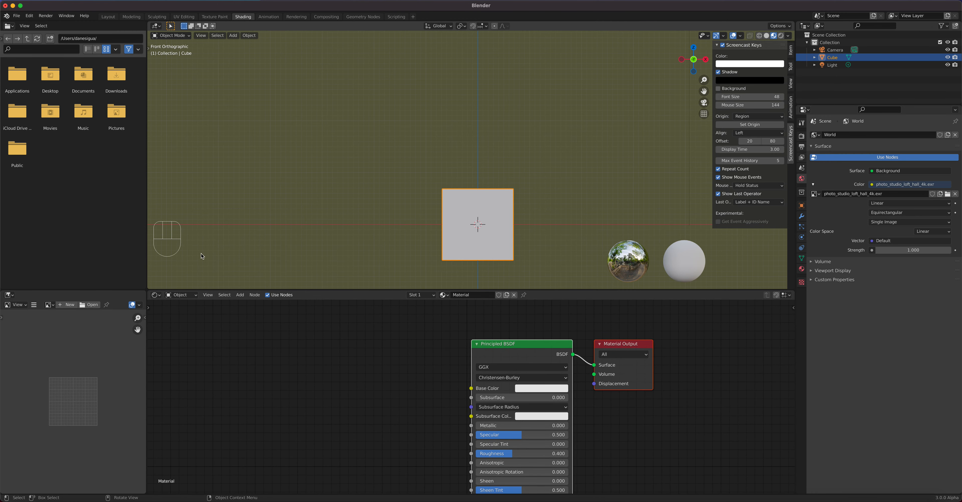
pyautogui.click(118, 89)
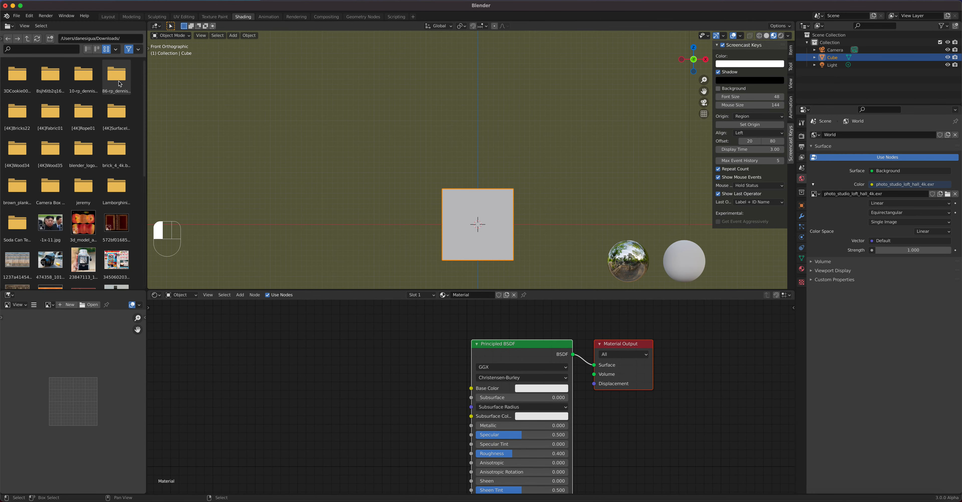
pyautogui.doubleClick(52, 192)
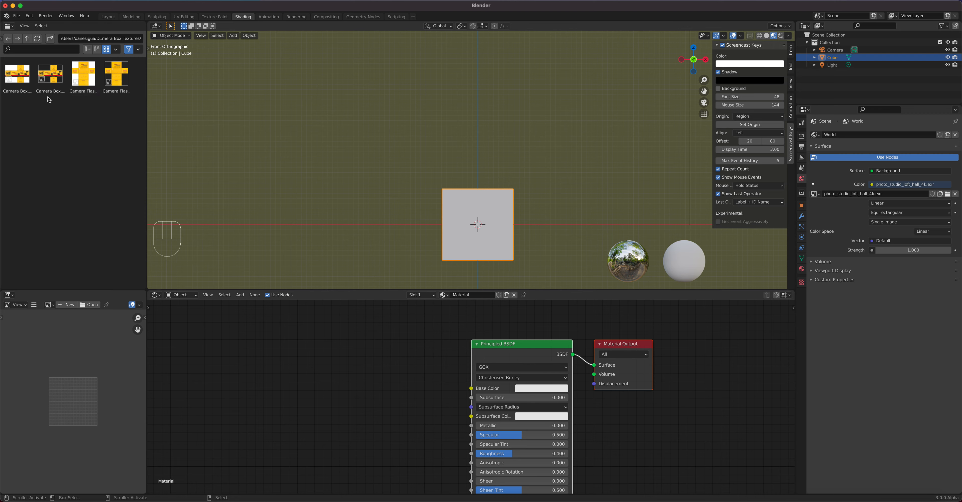
pyautogui.click(19, 75)
pyautogui.moveTo(20, 76); pyautogui.dragTo(311, 356)
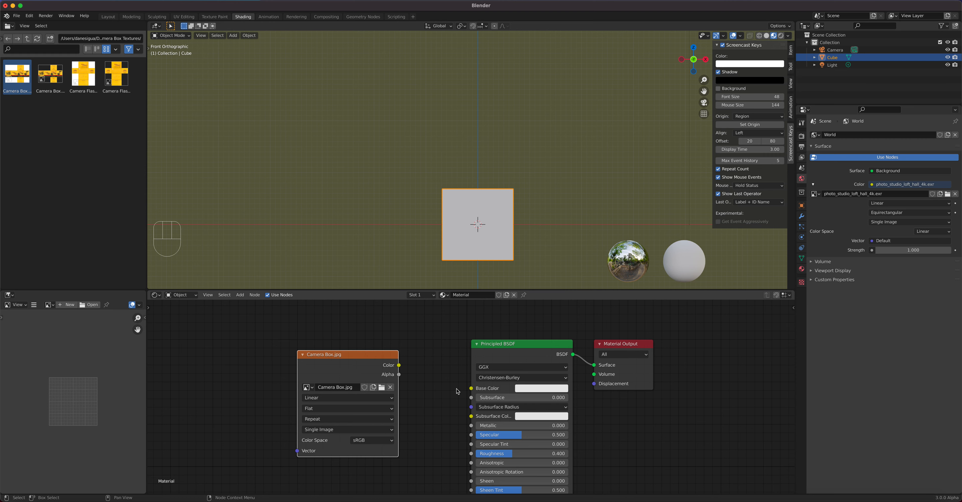
pyautogui.moveTo(399, 364); pyautogui.dragTo(476, 391)
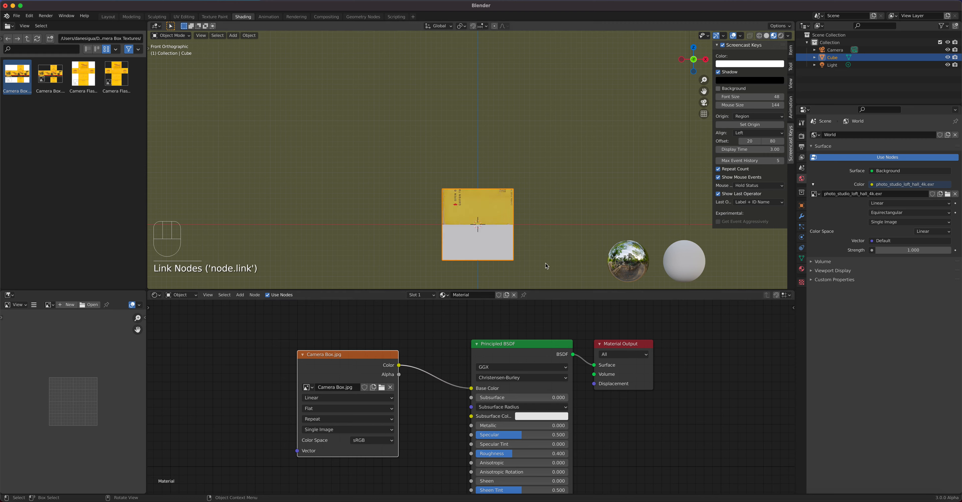
# Step: Show the Shading viewport in rendered mode and examine how the box texture falls on the cube's sides
pyautogui.click(781, 36)
pyautogui.moveTo(598, 175); pyautogui.dragTo(475, 218, button='middle')
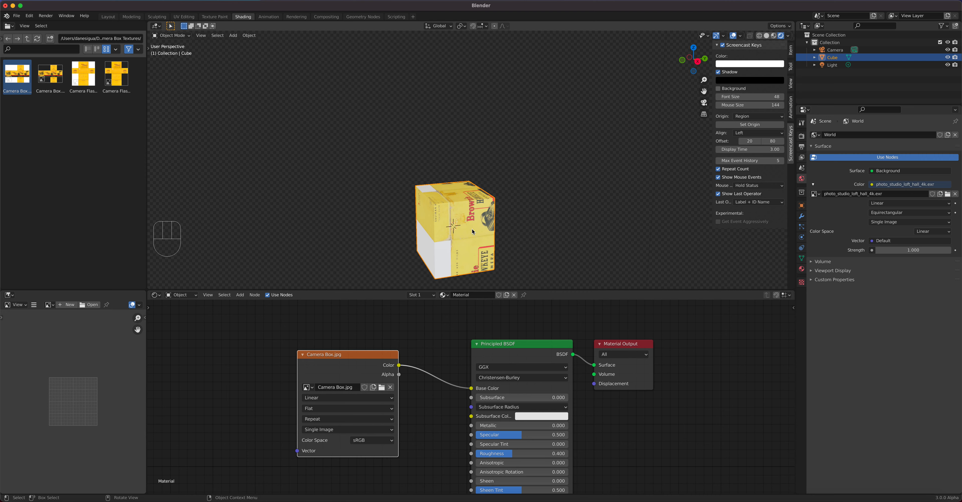
pyautogui.scroll(2, 472, 229)
pyautogui.keyDown('shift'); pyautogui.moveTo(473, 234); pyautogui.dragTo(516, 135, button='middle'); pyautogui.keyUp('shift')
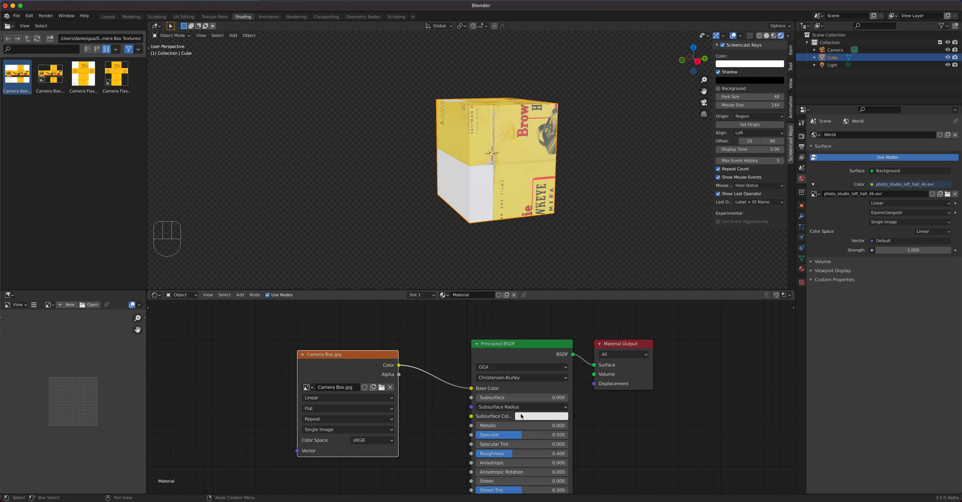
pyautogui.scroll(4, 512, 196)
pyautogui.moveTo(549, 186); pyautogui.dragTo(474, 193, button='middle')
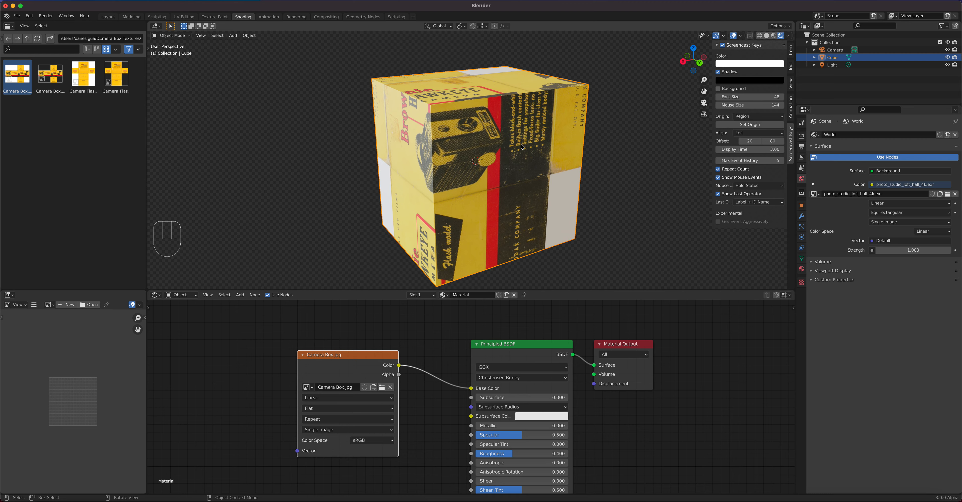
pyautogui.moveTo(527, 162); pyautogui.dragTo(520, 158)
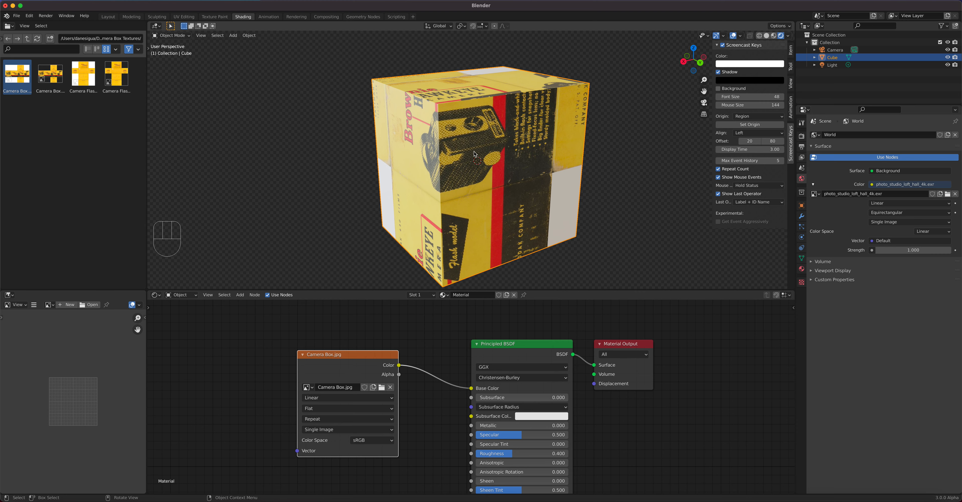
# Step: Switch to the UV Editing workspace and show the cube there in rendered shading
pyautogui.click(184, 17)
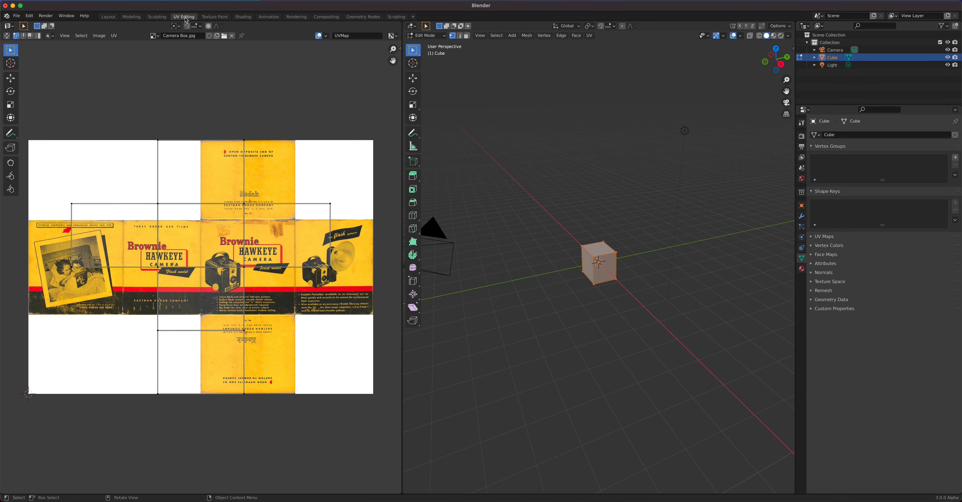
pyautogui.scroll(3, 584, 263)
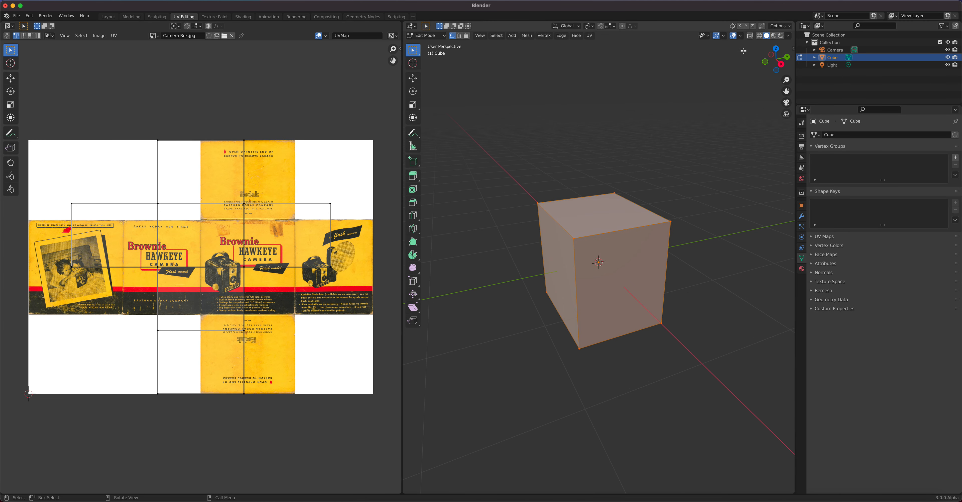
pyautogui.click(784, 36)
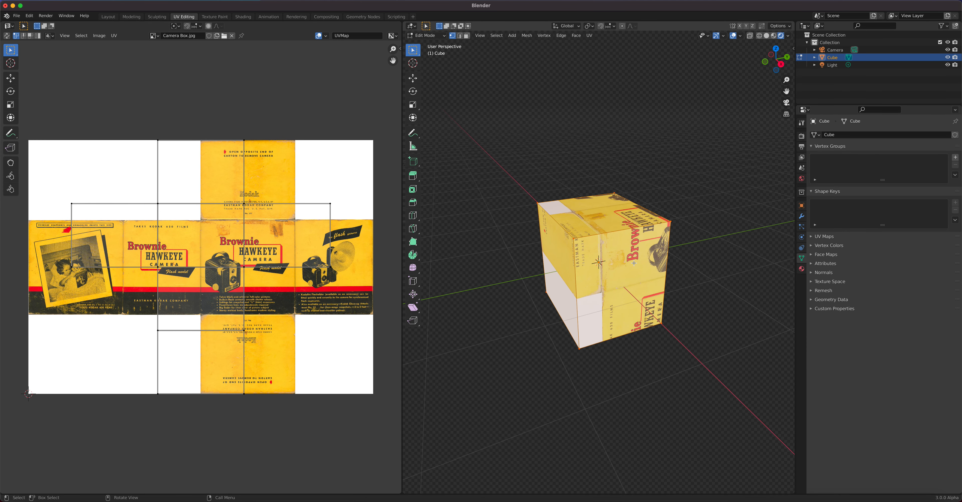
pyautogui.moveTo(632, 278)
pyautogui.mouseDown(button='middle')
pyautogui.moveTo(635, 259)
pyautogui.moveTo(631, 268)
pyautogui.mouseUp(button='middle')
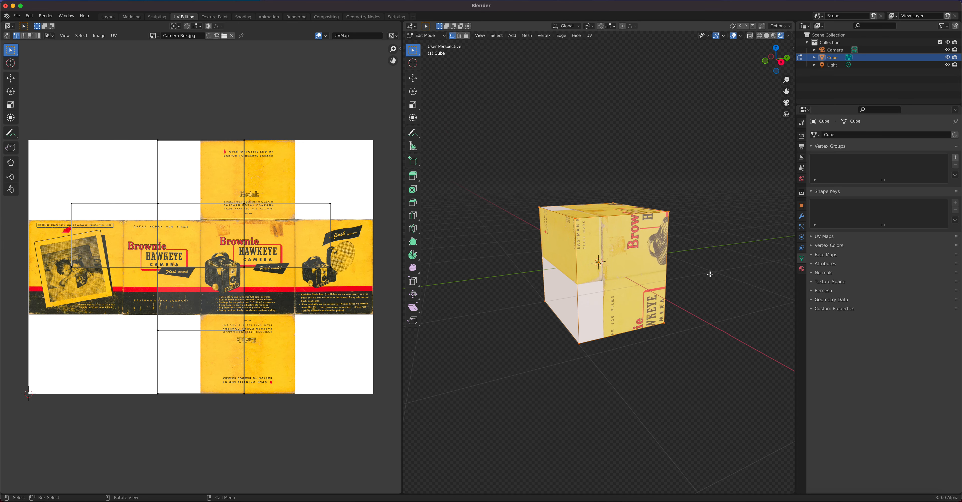
# Step: Turn on the Screencast Keys display in the UV Editing workspace's 3D viewport and hide its settings
pyautogui.press('n')
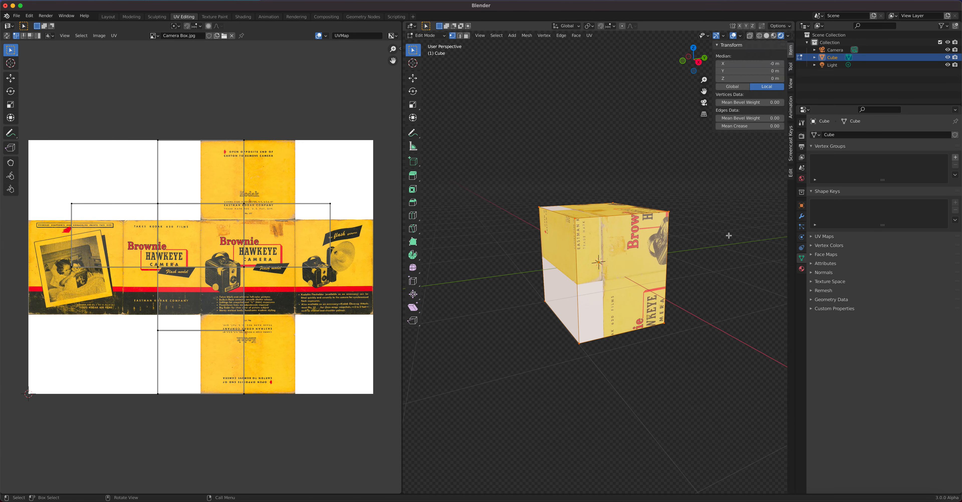
pyautogui.click(791, 142)
pyautogui.click(723, 45)
pyautogui.click(723, 45)
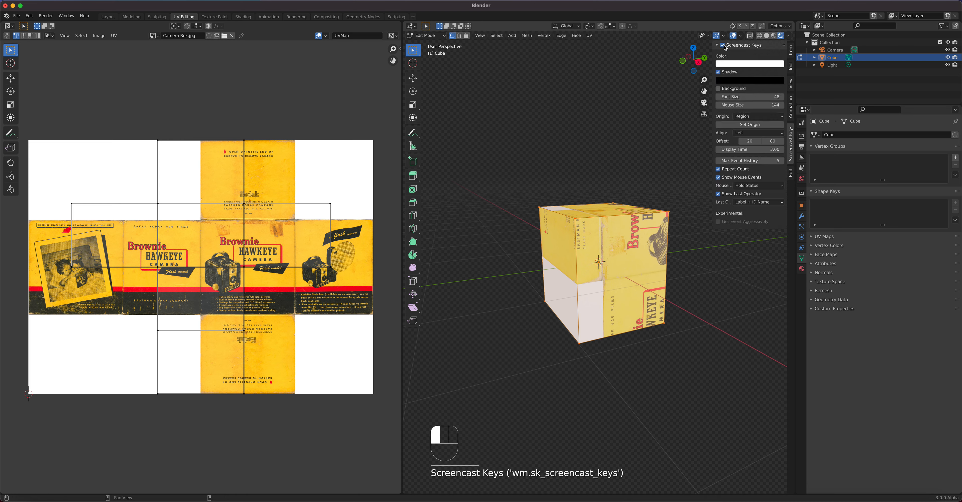
pyautogui.press('n')
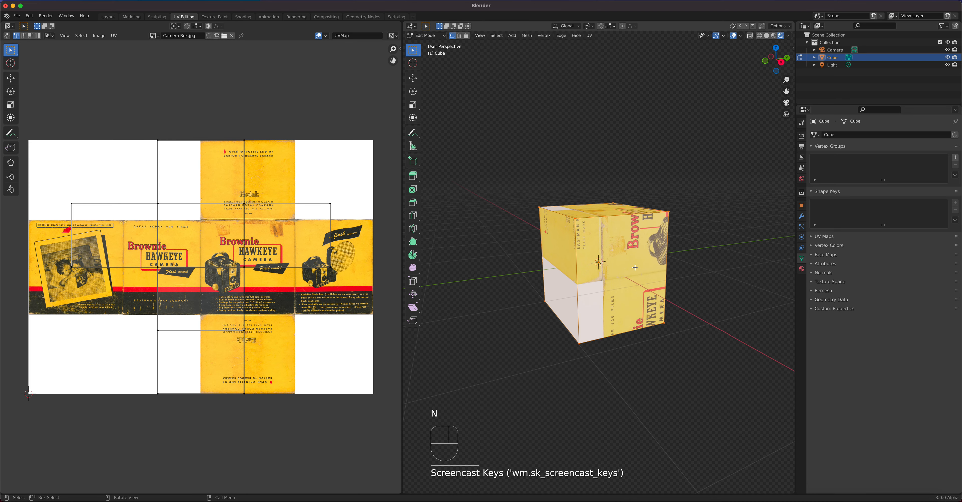
# Step: Show the cube in front orthographic view, switch to face selection and select only its front face
pyautogui.press('KP_1')
pyautogui.scroll(3, 635, 267)
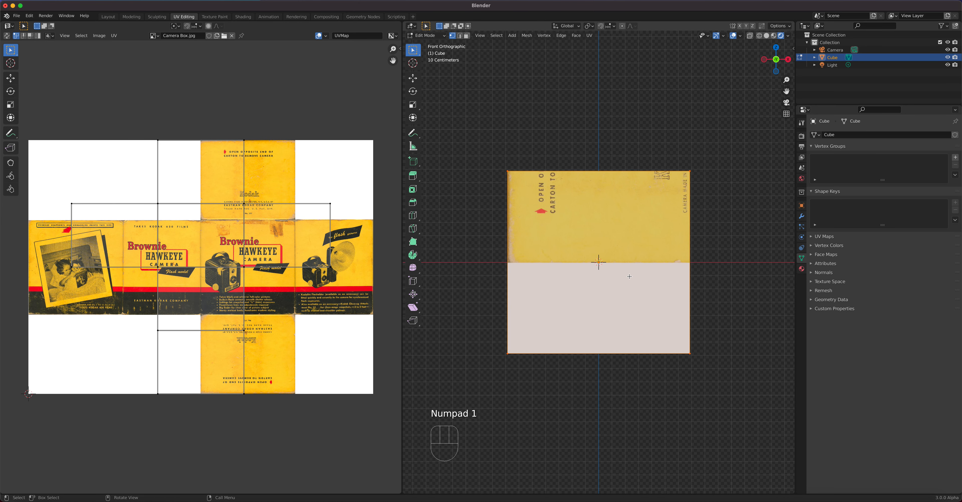
pyautogui.click(466, 36)
pyautogui.click(427, 35)
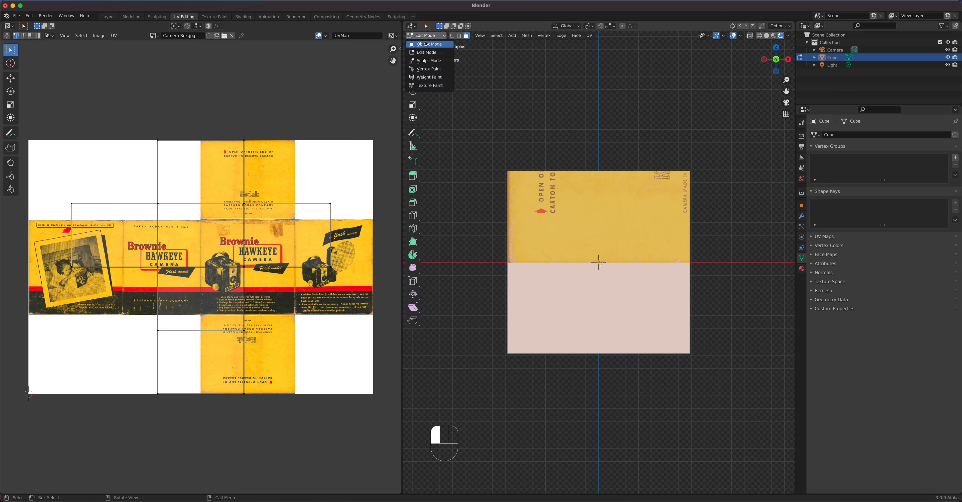
pyautogui.press('Tab')
pyautogui.press('Tab')
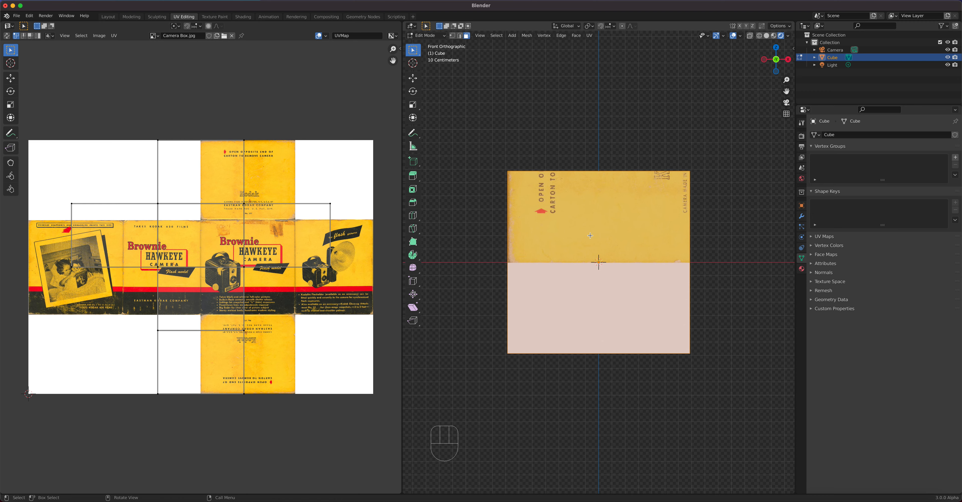
pyautogui.click(598, 238)
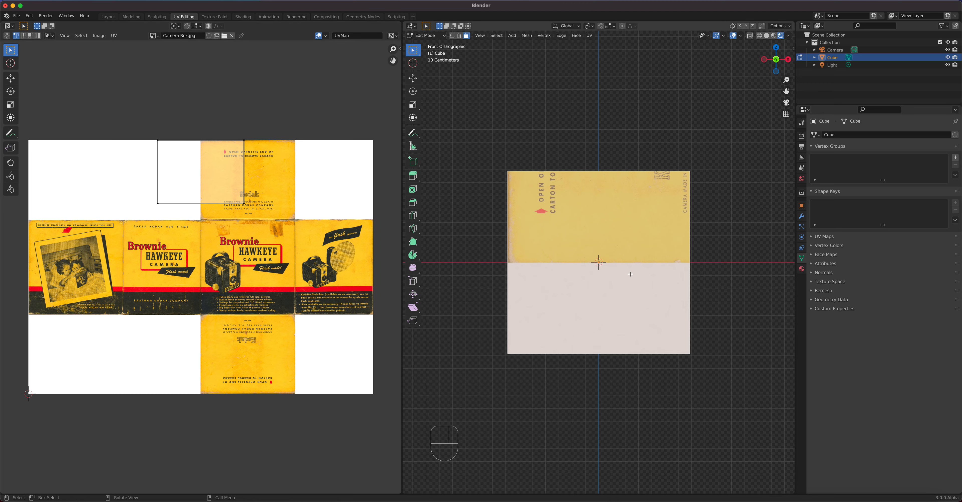
# Step: Unwrap the selected front face with Project from View in the front orthographic view
pyautogui.moveTo(657, 267); pyautogui.dragTo(592, 260, button='middle')
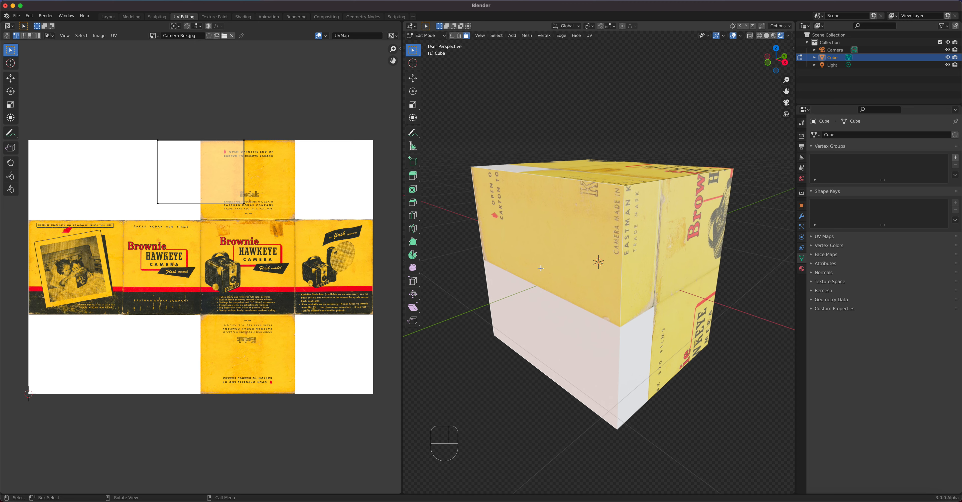
pyautogui.press('KP_1')
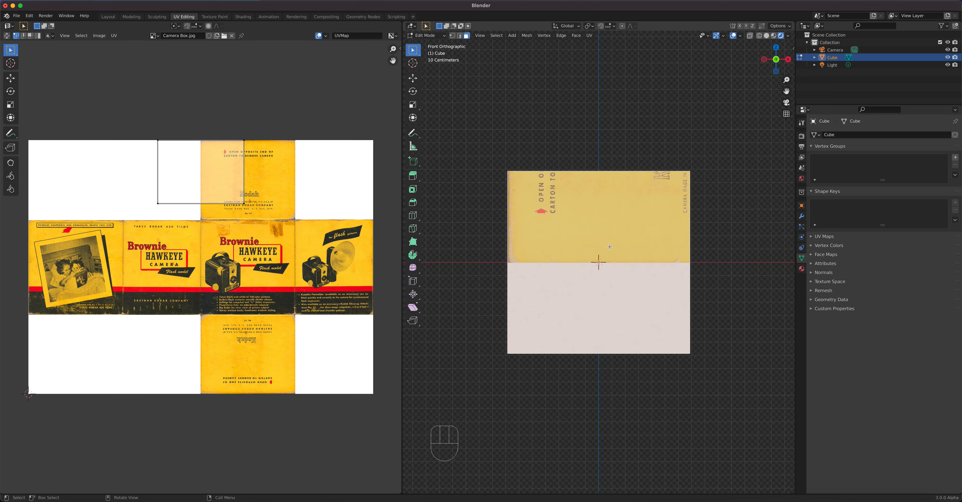
pyautogui.press('u')
pyautogui.press('u')
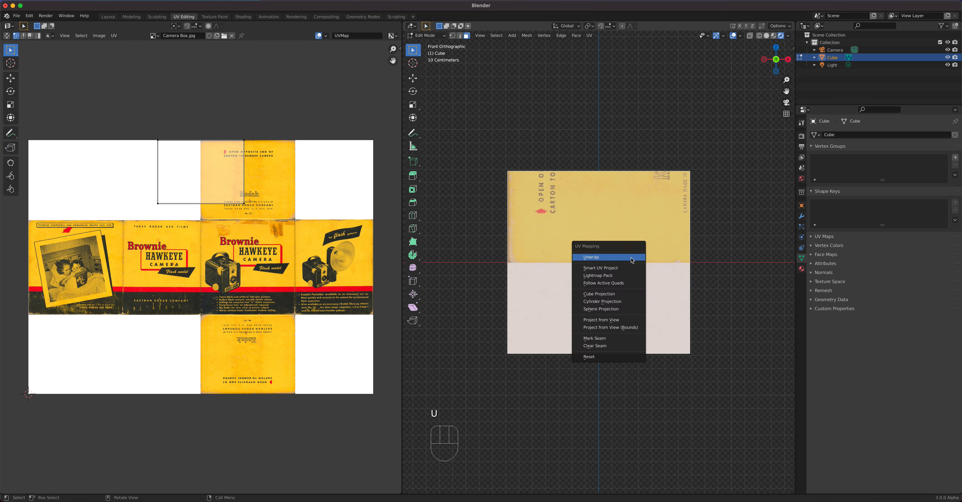
pyautogui.click(627, 321)
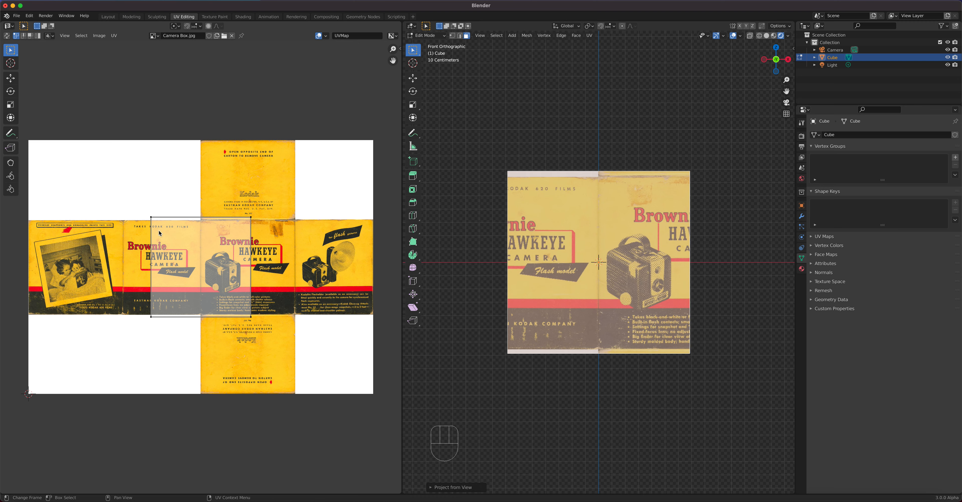
# Step: Select the front face's whole UV square and move it over the large Brownie Hawkeye panel between the two Kodak flaps
pyautogui.moveTo(129, 200); pyautogui.dragTo(269, 328)
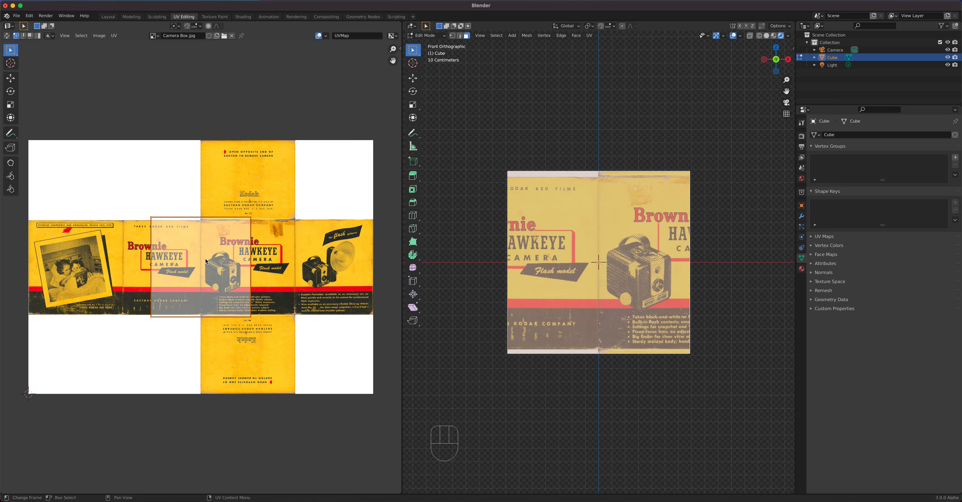
pyautogui.press('g')
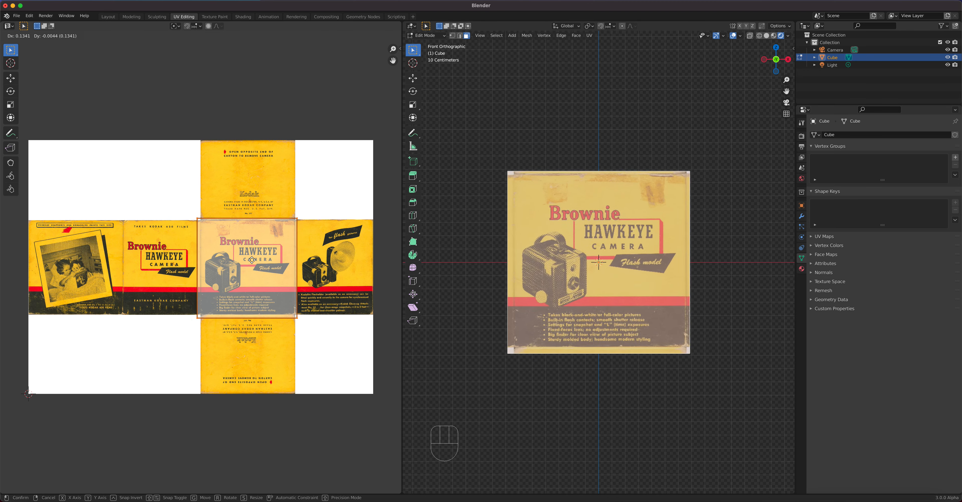
pyautogui.click(252, 260)
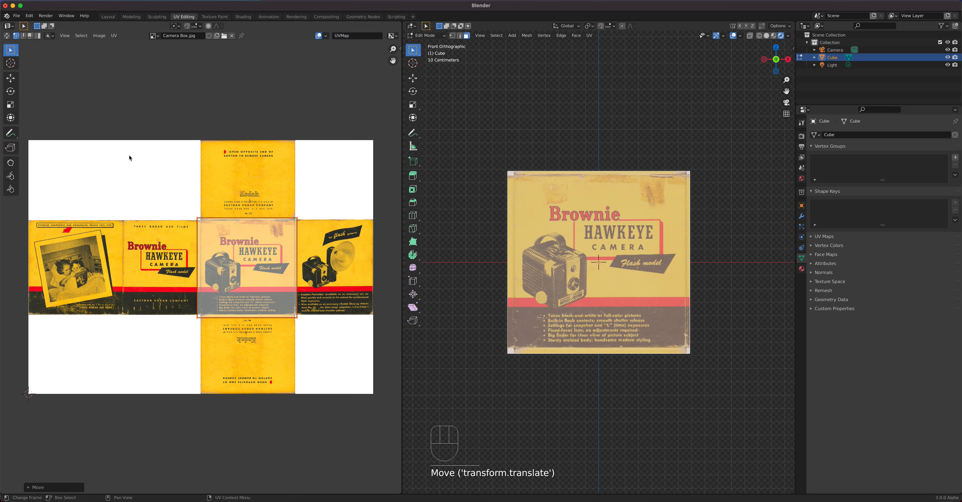
pyautogui.click(11, 78)
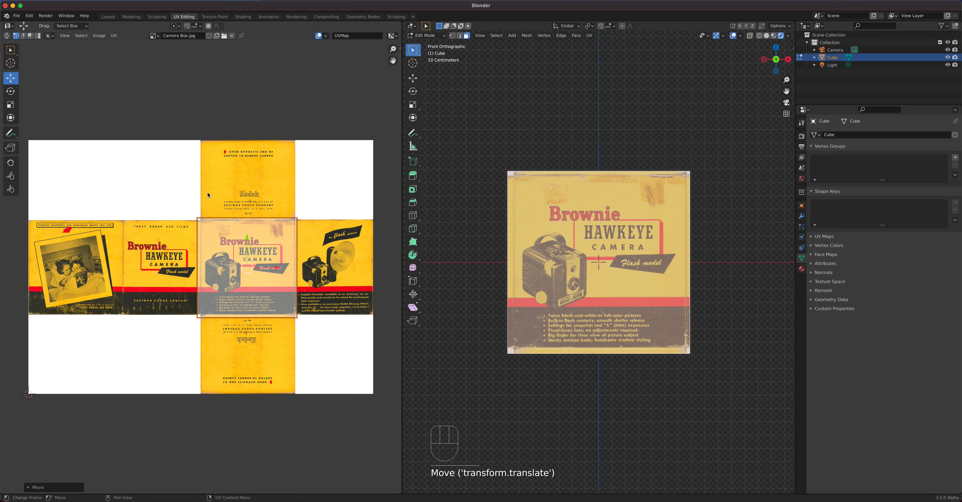
pyautogui.moveTo(248, 241)
pyautogui.mouseDown()
pyautogui.moveTo(249, 230)
pyautogui.moveTo(278, 257)
pyautogui.moveTo(251, 240)
pyautogui.mouseUp()
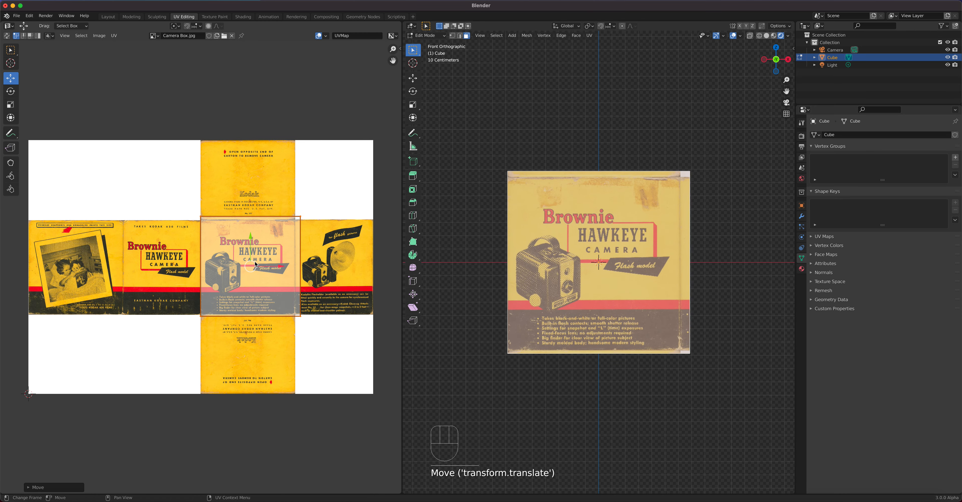
# Step: Centre the front face's UV square on the Brownie Hawkeye panel so it overlaps the panel's edges evenly
pyautogui.scroll(4, 256, 264)
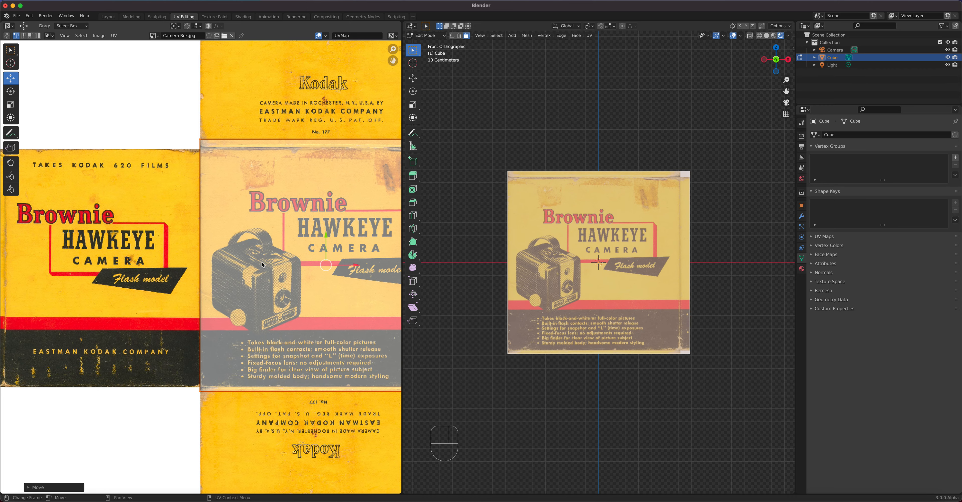
pyautogui.press('shift')
pyautogui.keyDown('shift'); pyautogui.moveTo(318, 268); pyautogui.dragTo(241, 291, button='middle'); pyautogui.keyUp('shift')
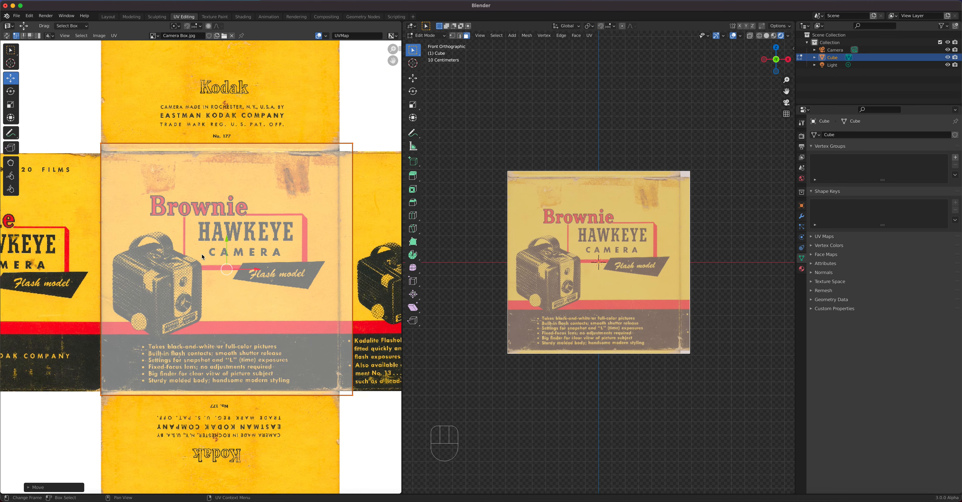
pyautogui.press('g')
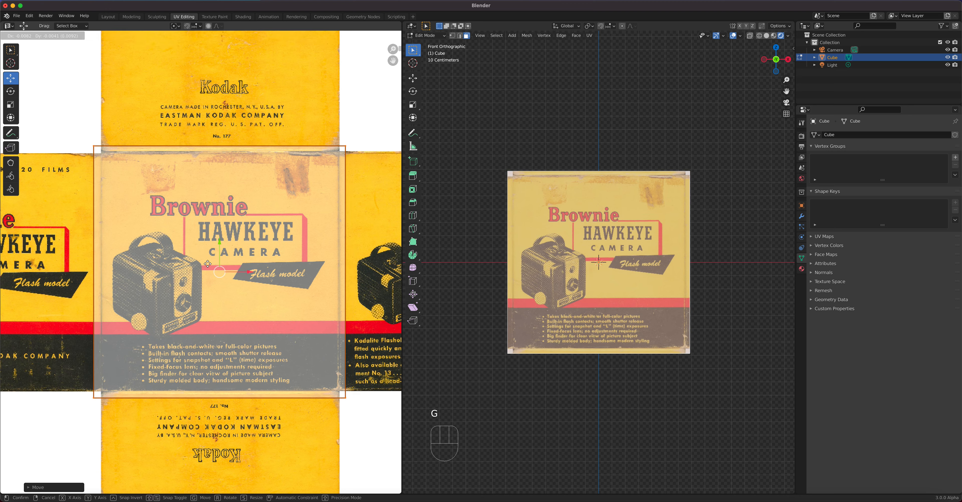
pyautogui.click(209, 267)
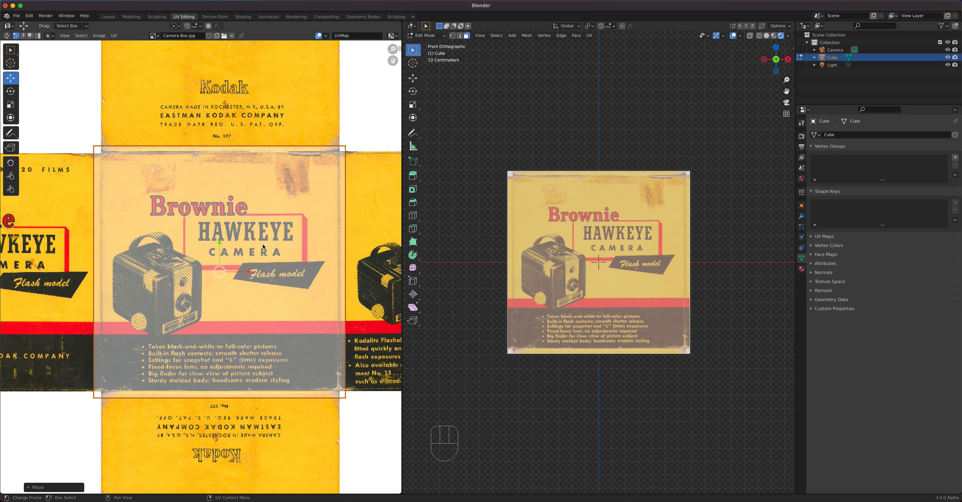
# Step: Scale the front face's UV square down to the edges of the Brownie Hawkeye panel and fine-tune its position
pyautogui.press('s')
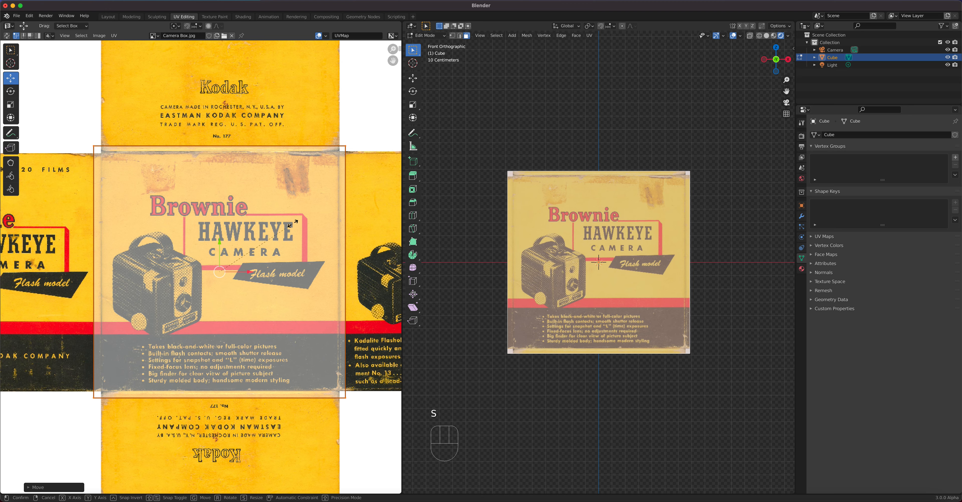
pyautogui.moveTo(288, 225)
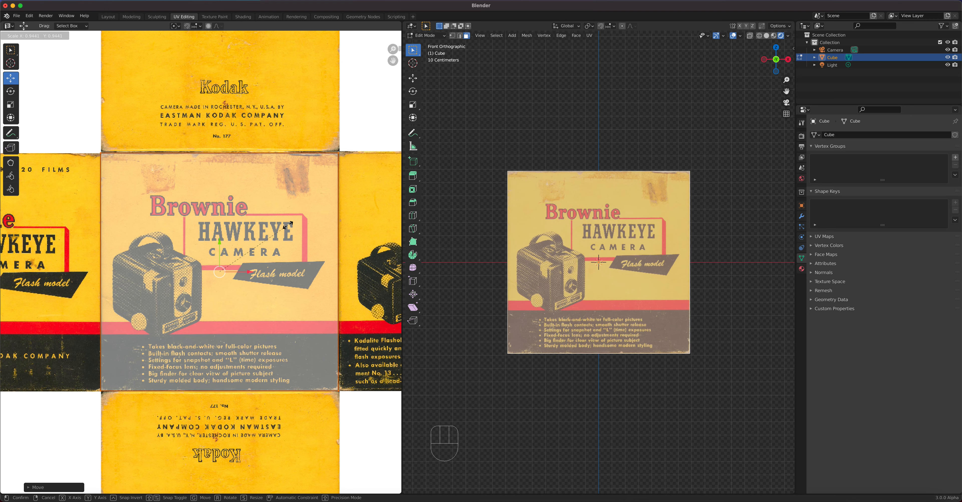
pyautogui.click(288, 225)
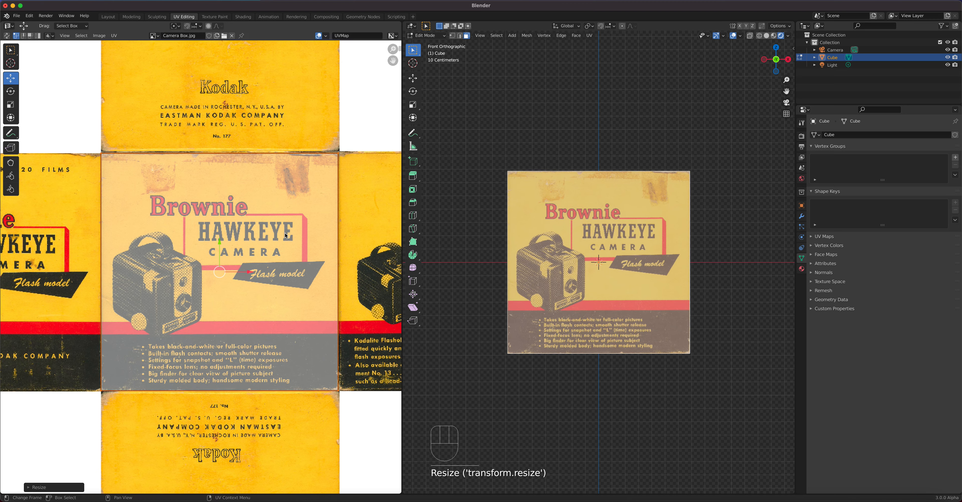
pyautogui.press('g')
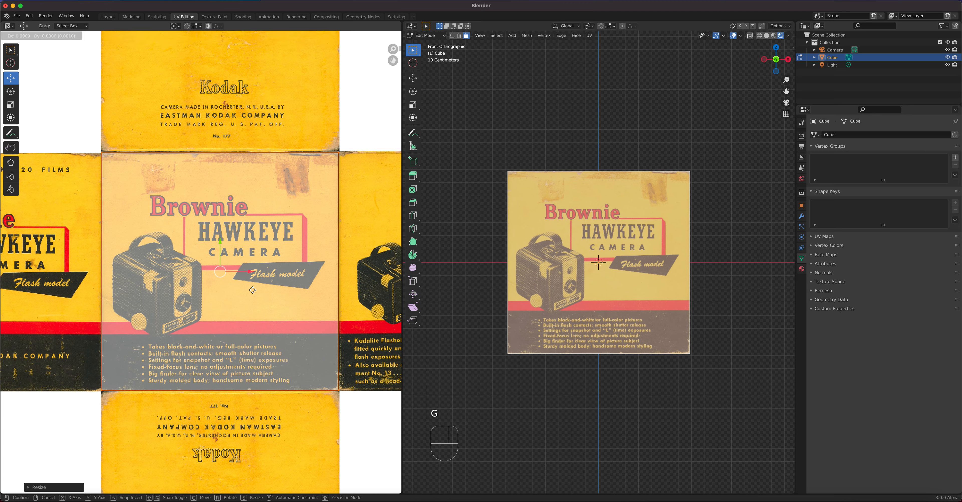
pyautogui.click(253, 289)
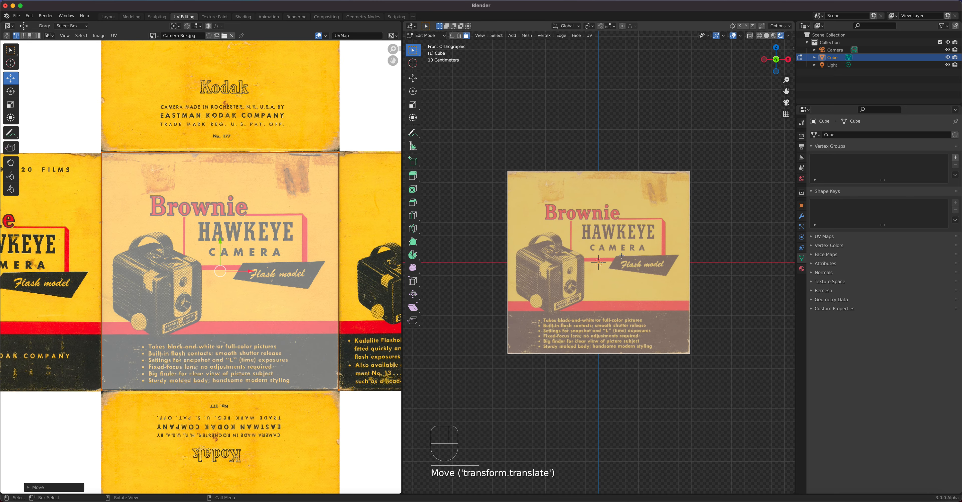
# Step: Select the cube's back face in back orthographic view and unwrap it with Project from View
pyautogui.moveTo(640, 263); pyautogui.dragTo(600, 259, button='middle')
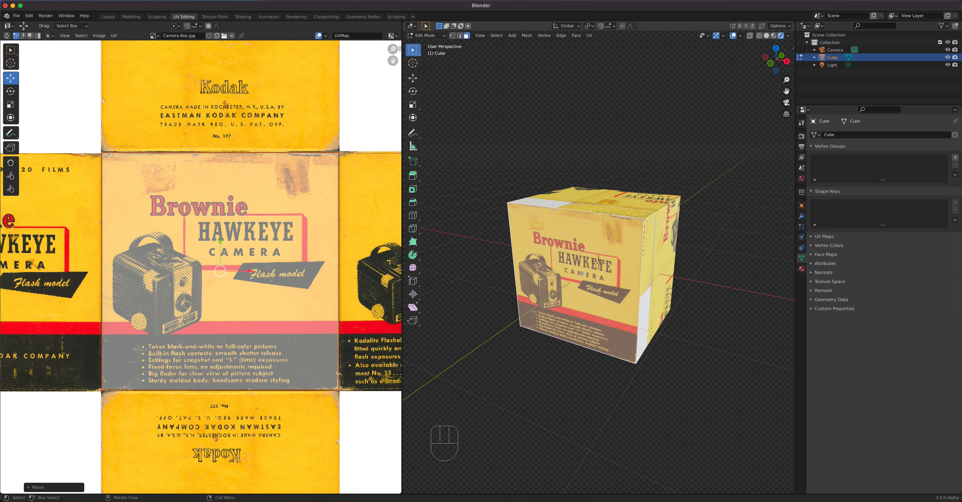
pyautogui.press('KP_1')
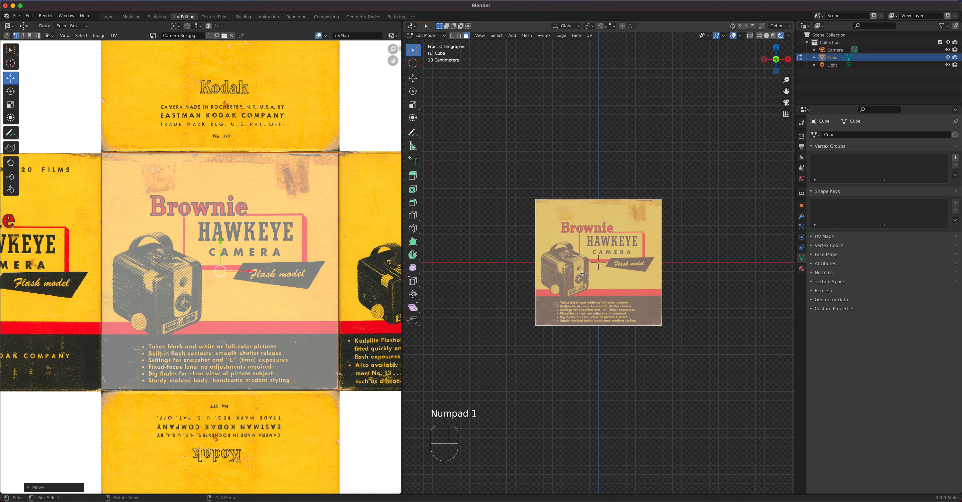
pyautogui.click(480, 36)
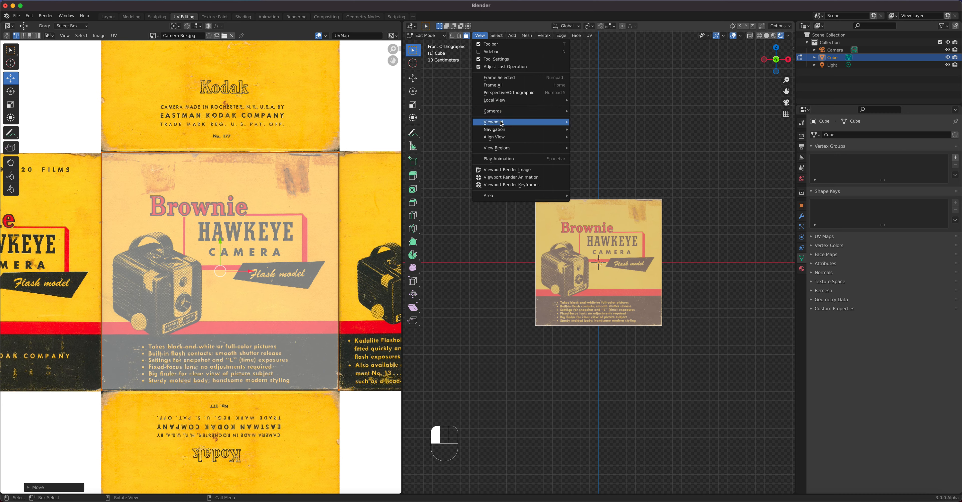
pyautogui.moveTo(502, 123)
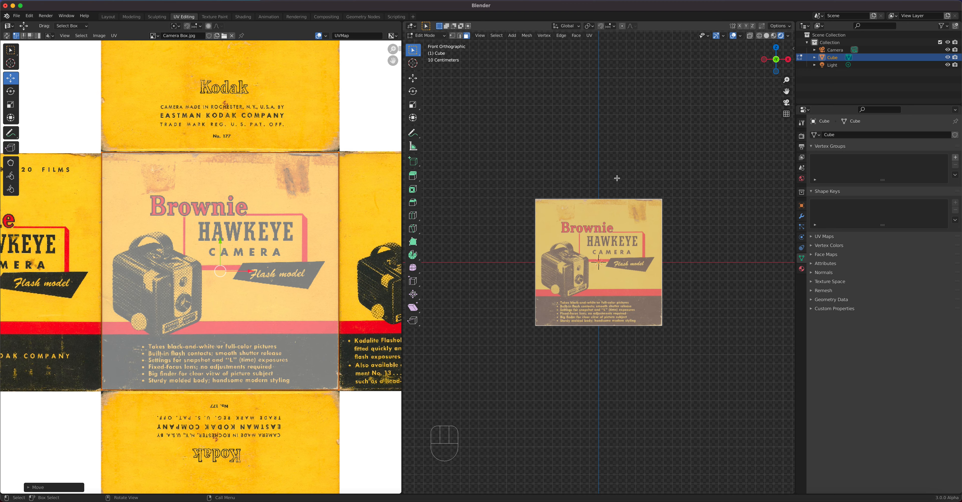
pyautogui.press('ctrl+KP_1')
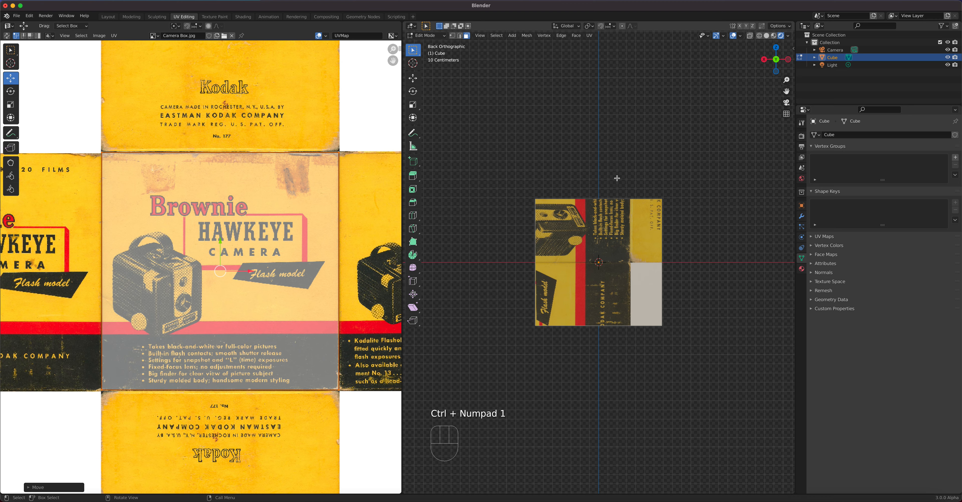
pyautogui.click(597, 247)
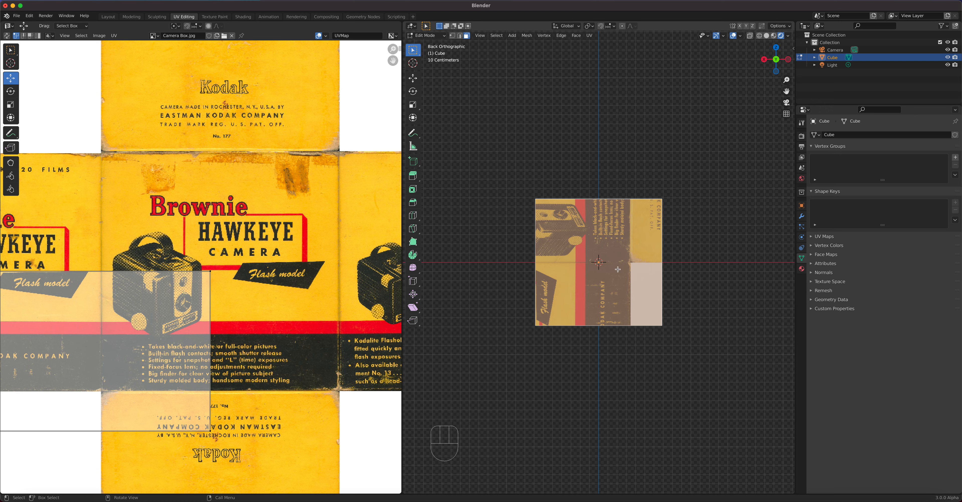
pyautogui.press('u')
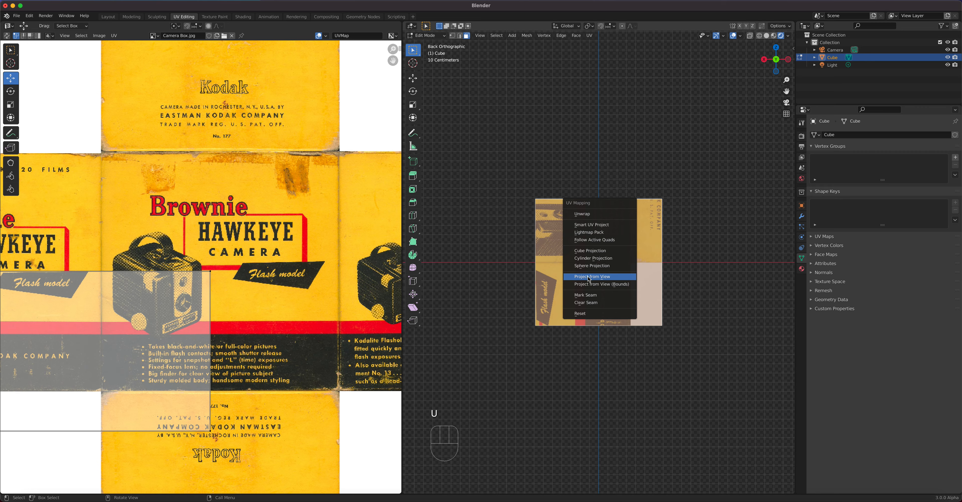
pyautogui.click(610, 279)
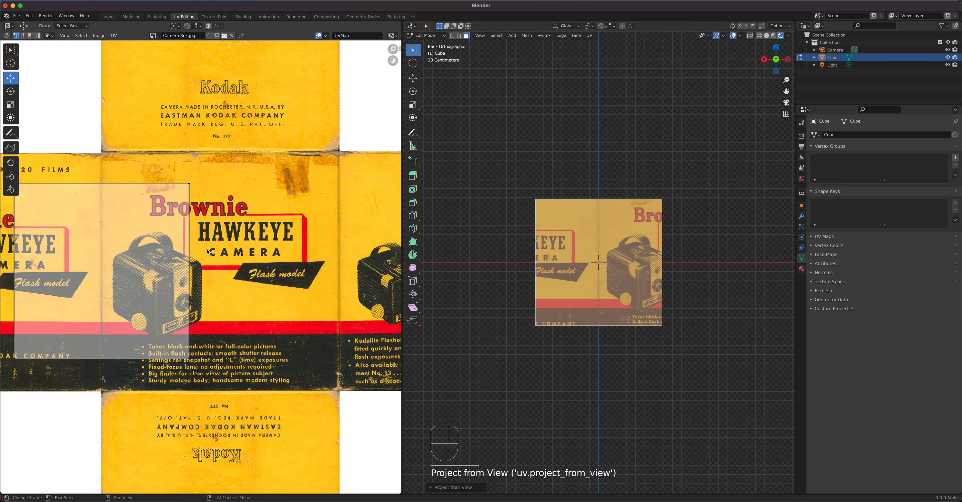
# Step: Select the back face's whole UV square and move it onto the box image's panel with the tilted snapshot photo
pyautogui.scroll(-3, 186, 247)
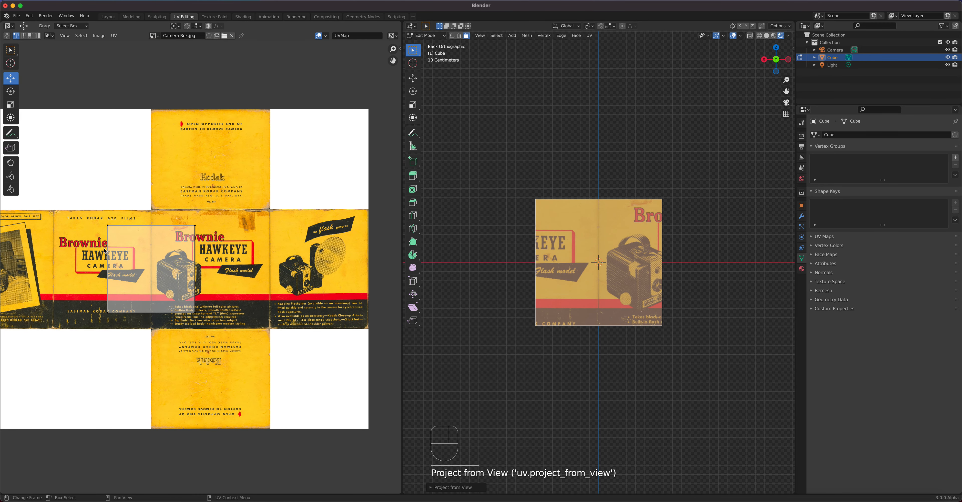
pyautogui.scroll(-2, 150, 290)
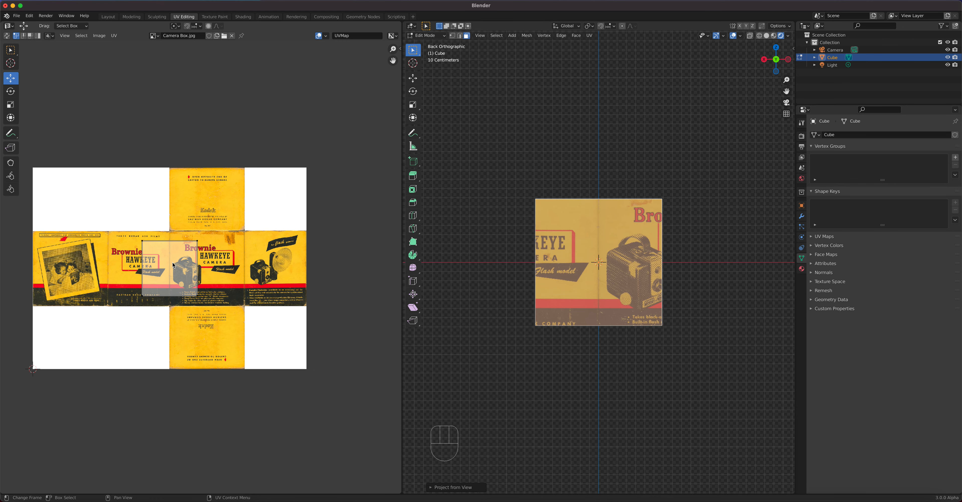
pyautogui.moveTo(135, 232); pyautogui.dragTo(230, 329)
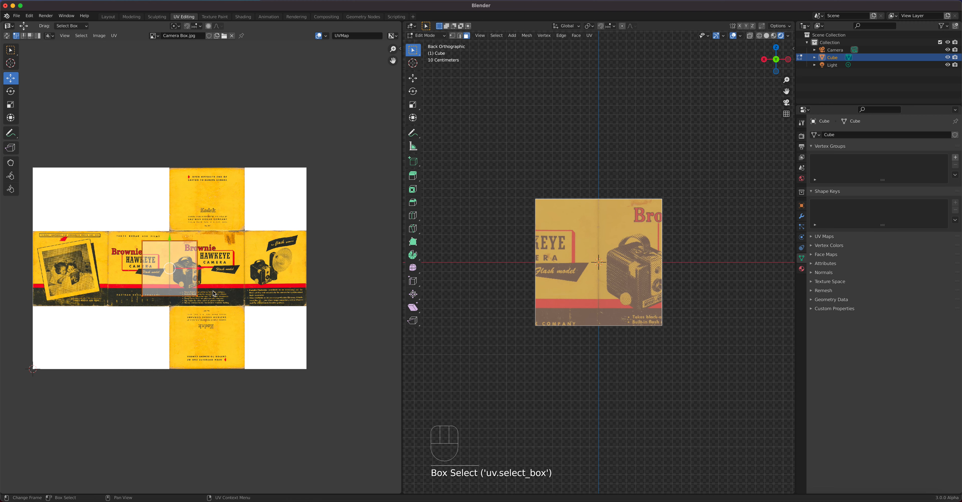
pyautogui.moveTo(199, 269); pyautogui.dragTo(99, 269)
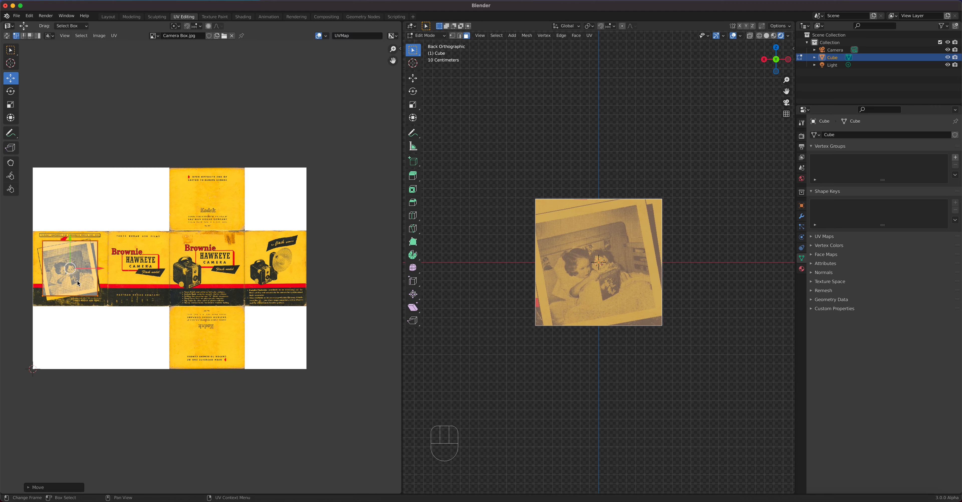
pyautogui.press('KP_Decimal')
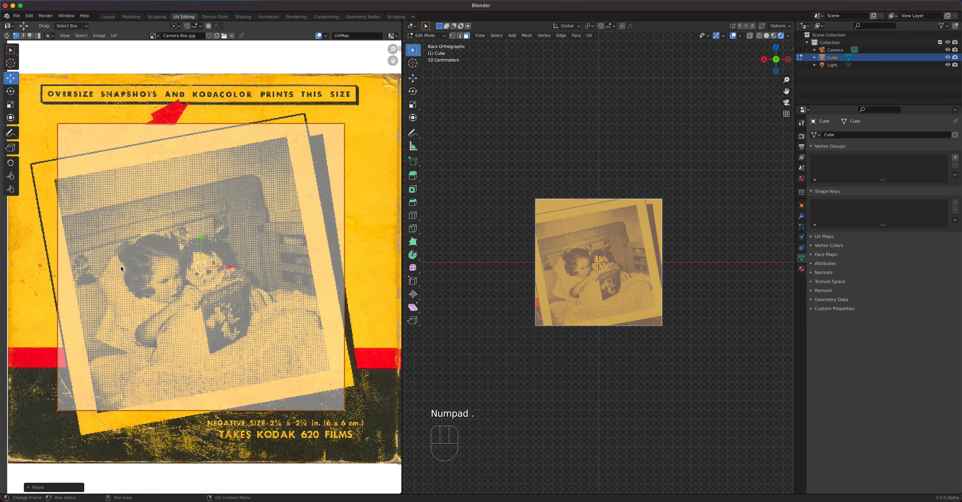
# Step: Scale the back face's UV square up to the edges of the snapshot photo panel and fine-tune its position
pyautogui.scroll(-1, 209, 294)
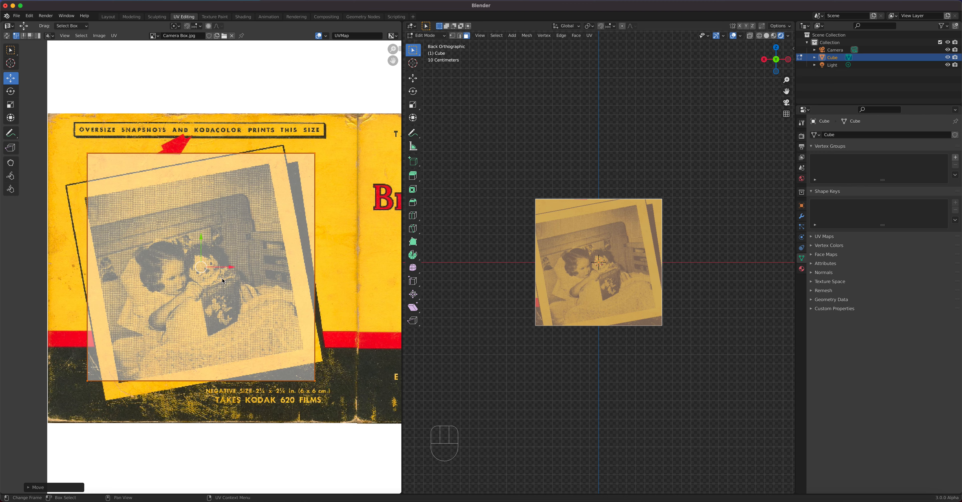
pyautogui.press('s')
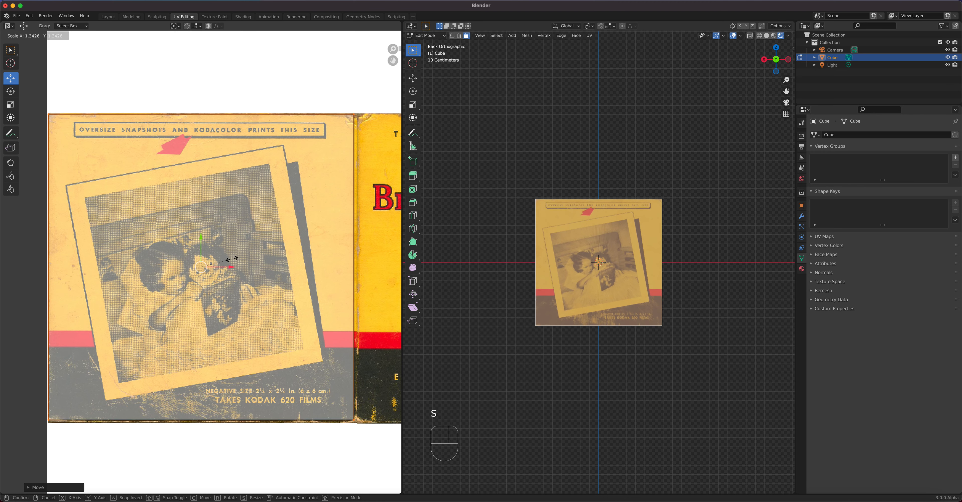
pyautogui.click(231, 258)
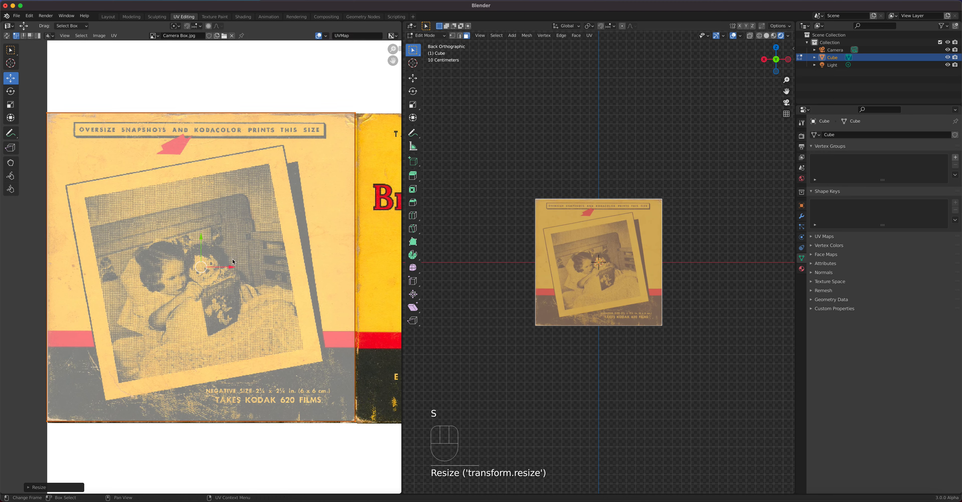
pyautogui.moveTo(232, 268); pyautogui.dragTo(205, 237)
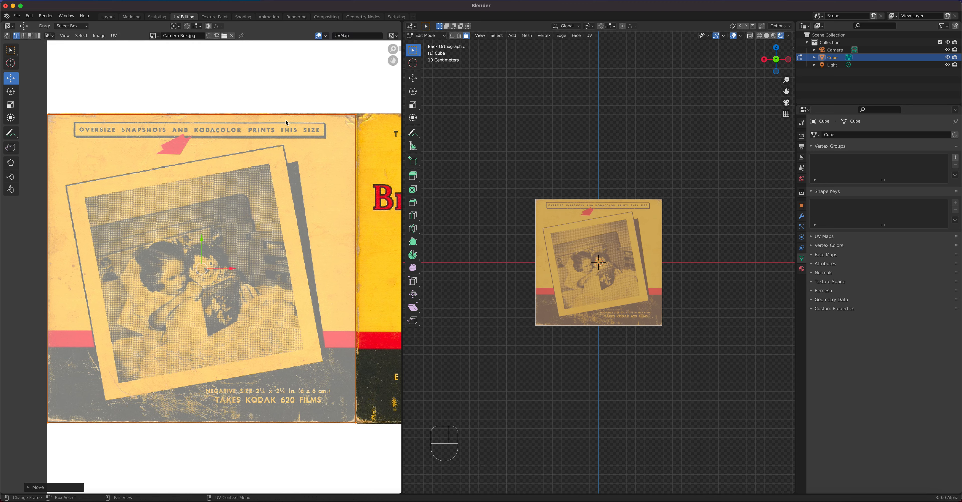
# Step: Select the cube's top face in top orthographic view and unwrap it with Project from View
pyautogui.scroll(4, 606, 252)
pyautogui.moveTo(606, 252); pyautogui.dragTo(501, 287, button='middle')
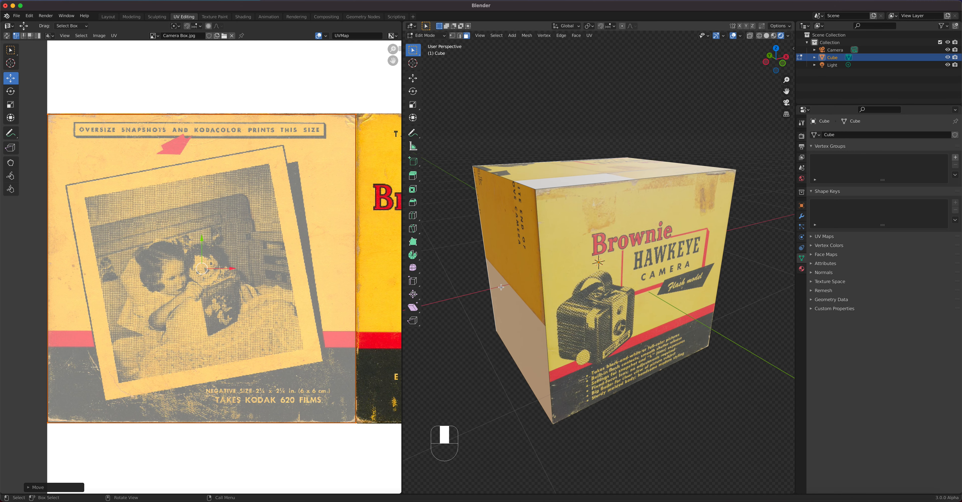
pyautogui.press('KP_7')
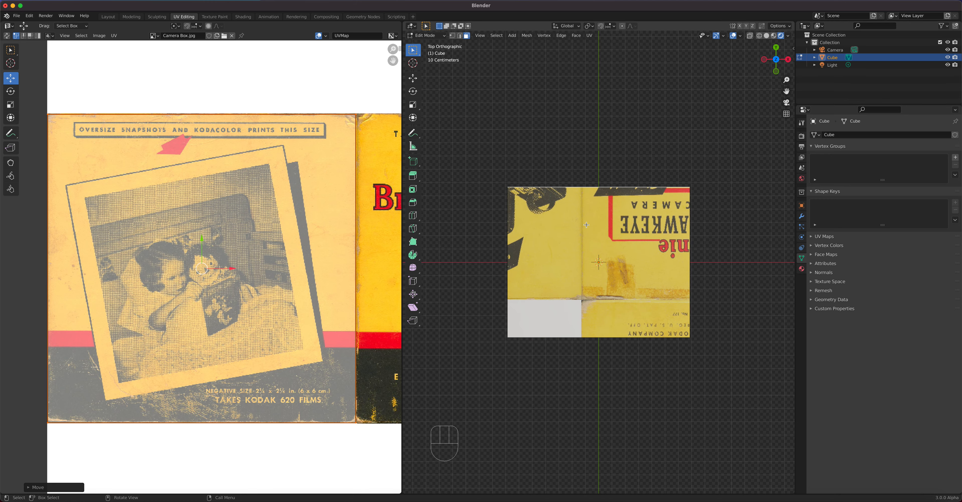
pyautogui.click(618, 252)
pyautogui.scroll(-5, 309, 299)
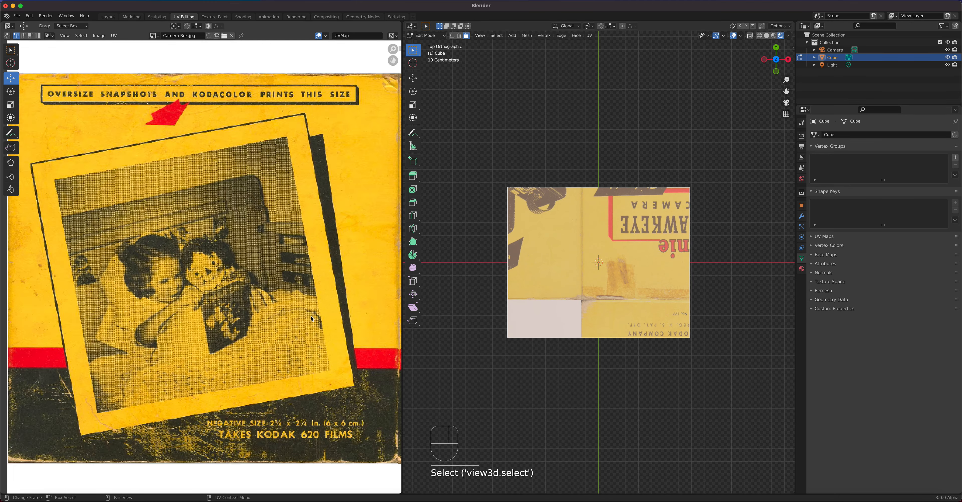
pyautogui.moveTo(309, 299); pyautogui.dragTo(192, 347, button='middle')
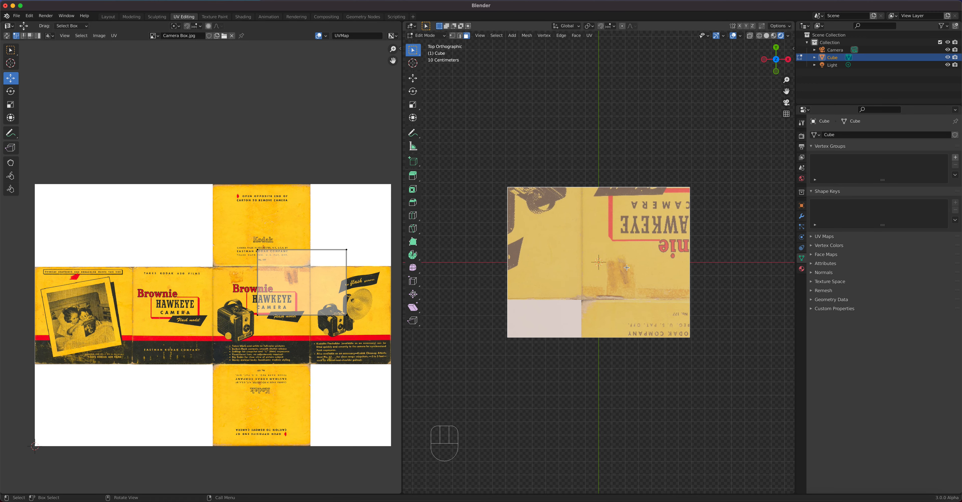
pyautogui.press('u')
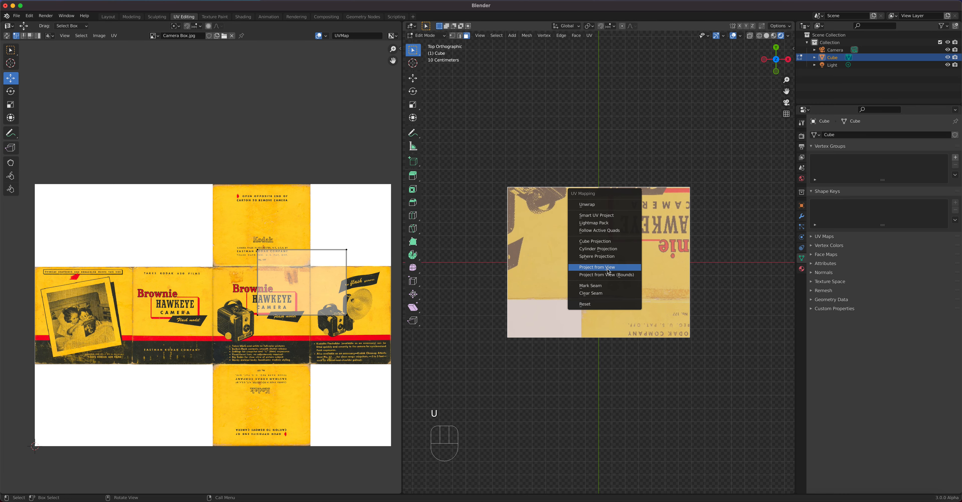
pyautogui.click(607, 268)
# Step: Select the top face's whole UV rectangle and move it onto the upper Kodak flap panel of the box image
pyautogui.moveTo(135, 258); pyautogui.dragTo(303, 388)
pyautogui.scroll(2, 268, 330)
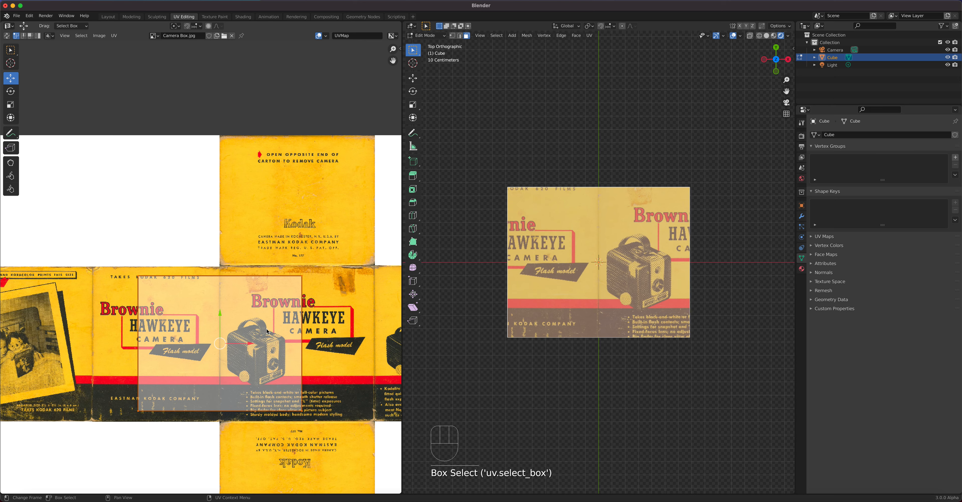
pyautogui.press('g')
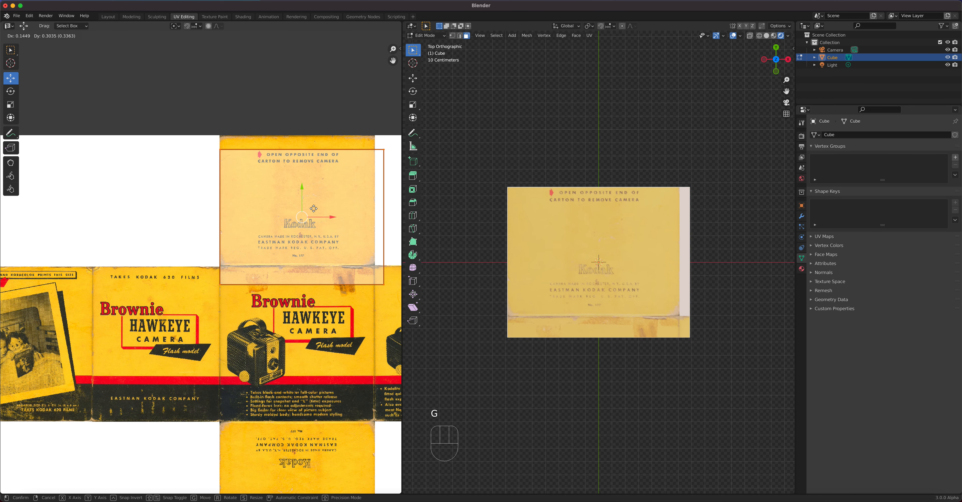
pyautogui.click(312, 194)
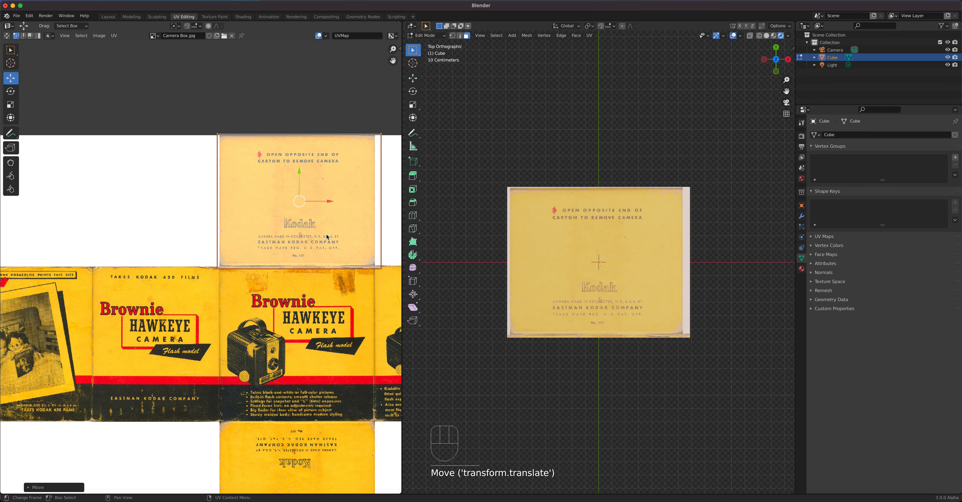
# Step: Scale the top face's UV rectangle down to the Kodak flap's width and nudge it into line with the flap's edges
pyautogui.press('KP_Decimal')
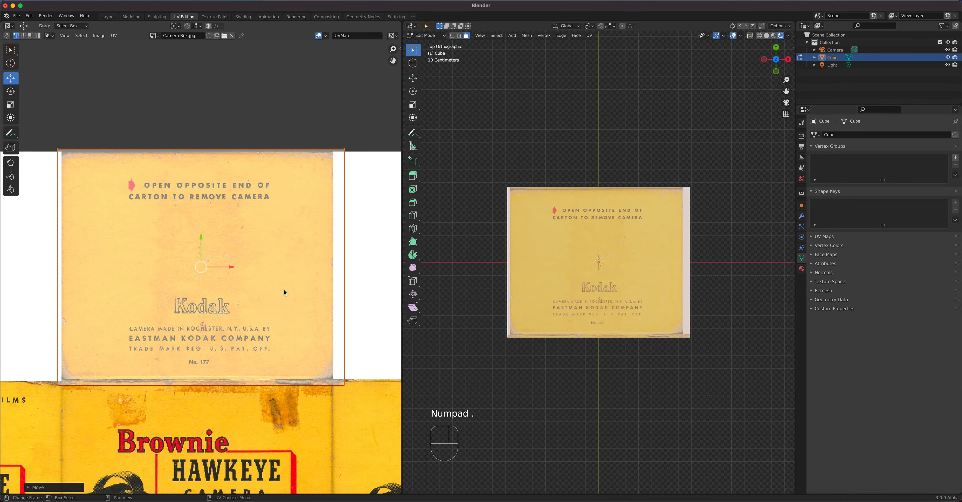
pyautogui.scroll(1, 284, 289)
pyautogui.press('s')
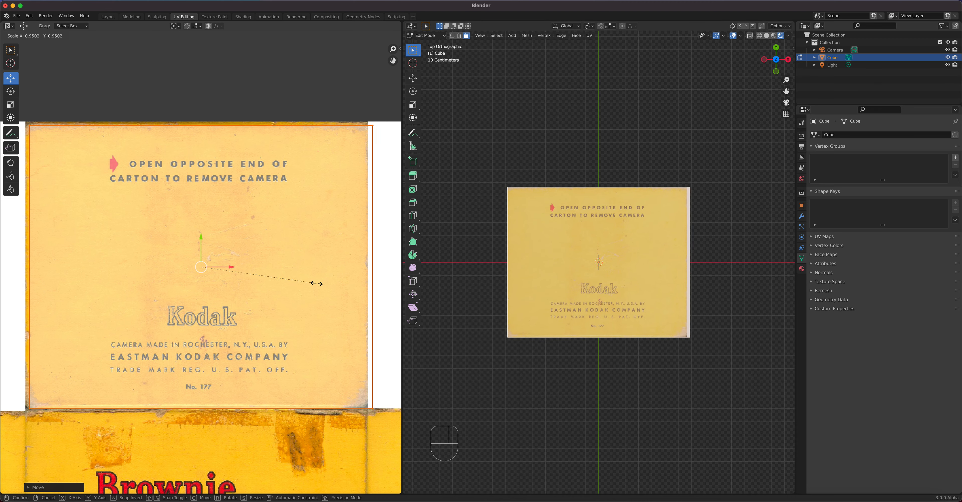
pyautogui.click(317, 283)
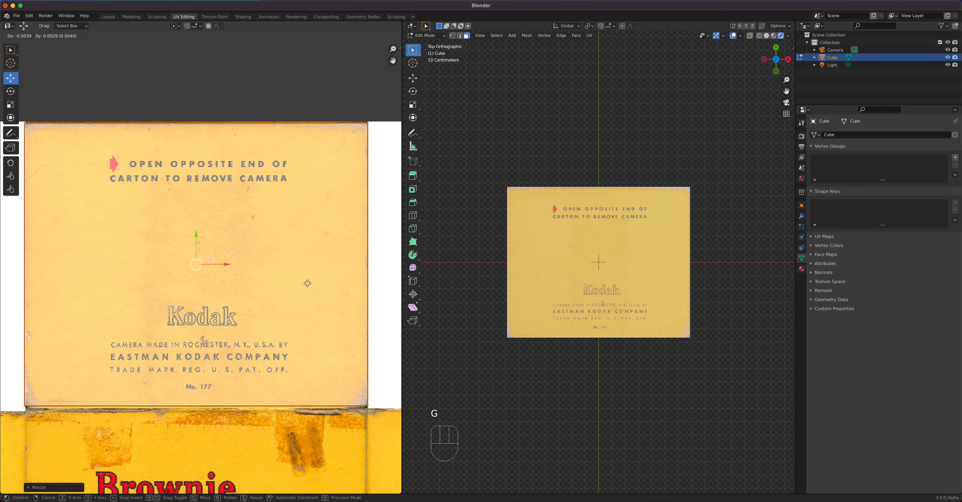
pyautogui.click(308, 286)
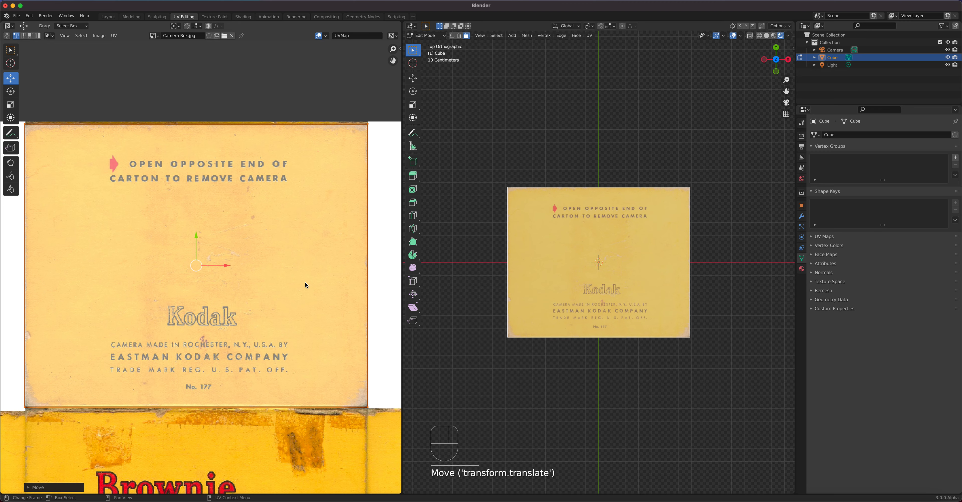
pyautogui.press('g')
pyautogui.click(305, 282)
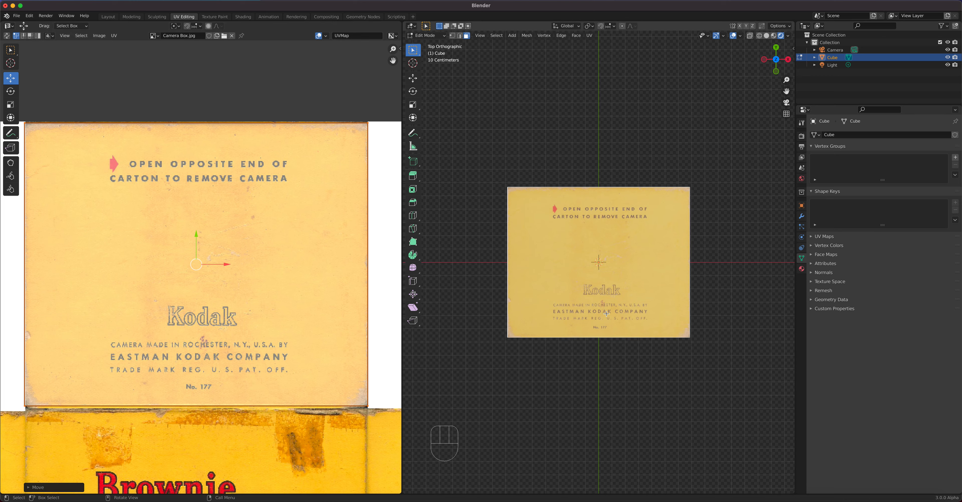
# Step: Fine-tune the top face's UV scale, stretching the rectangle slightly along the vertical axis to match the Kodak flap's height
pyautogui.moveTo(664, 405); pyautogui.dragTo(615, 257, button='middle')
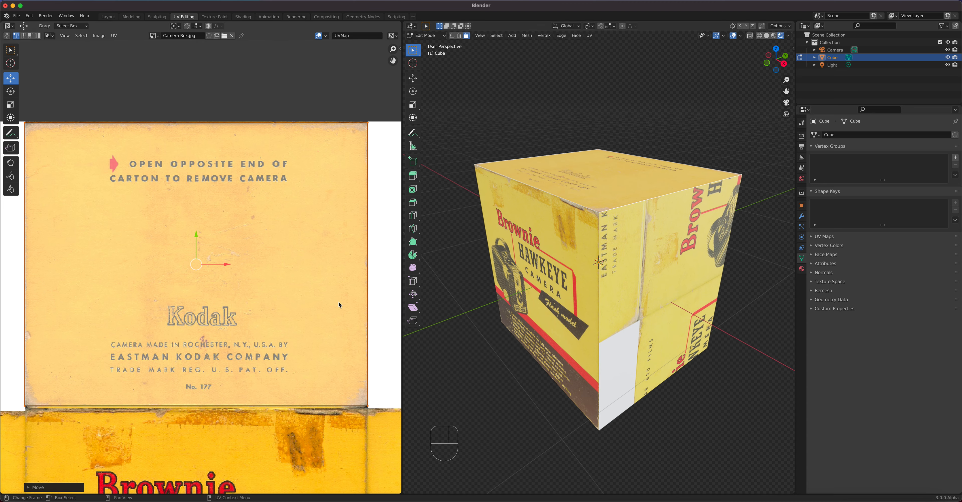
pyautogui.press('s')
pyautogui.click(344, 280)
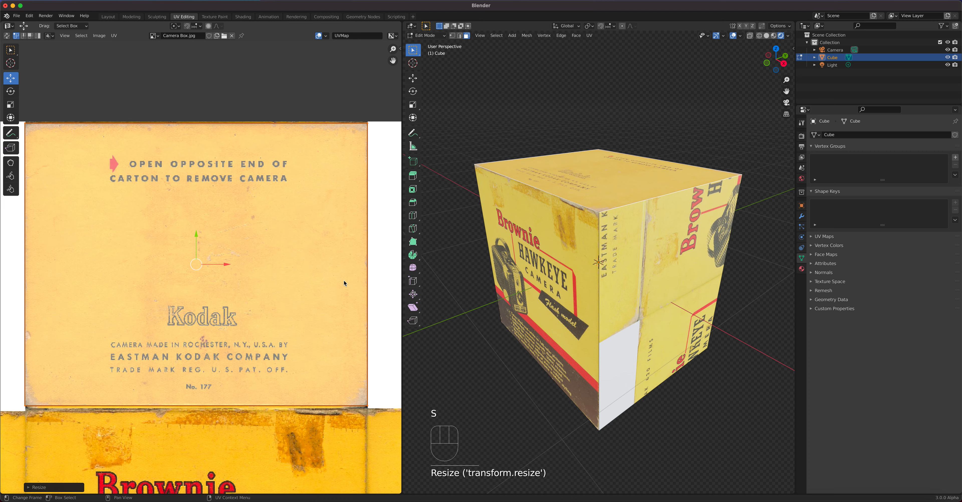
pyautogui.click(11, 105)
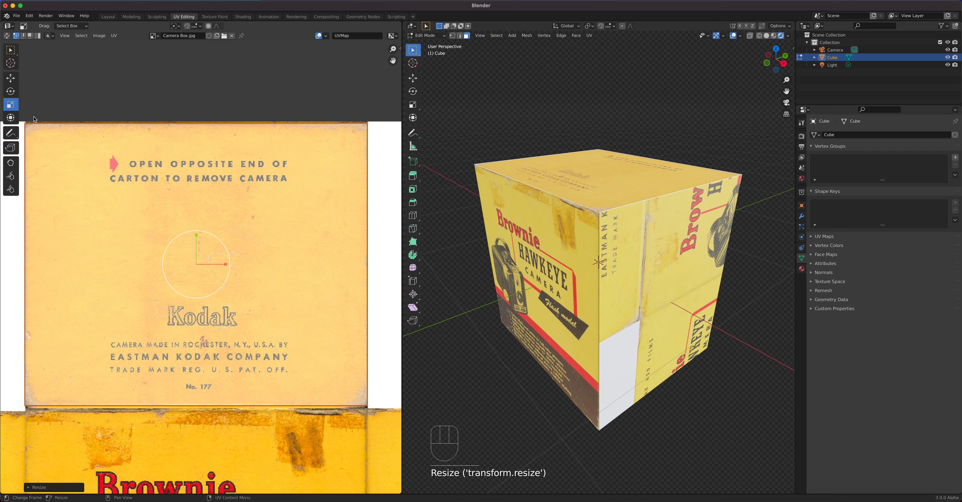
pyautogui.moveTo(197, 236); pyautogui.dragTo(195, 234)
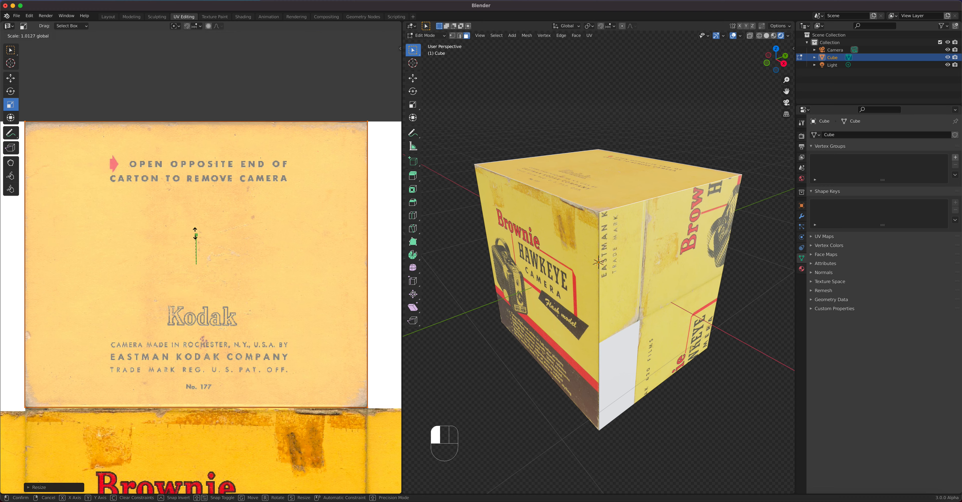
pyautogui.moveTo(195, 233); pyautogui.dragTo(195, 235)
# Step: Nudge the top face's UV rectangle vertically and readjust its height so it fits the Kodak flap's upper and lower edges
pyautogui.click(11, 78)
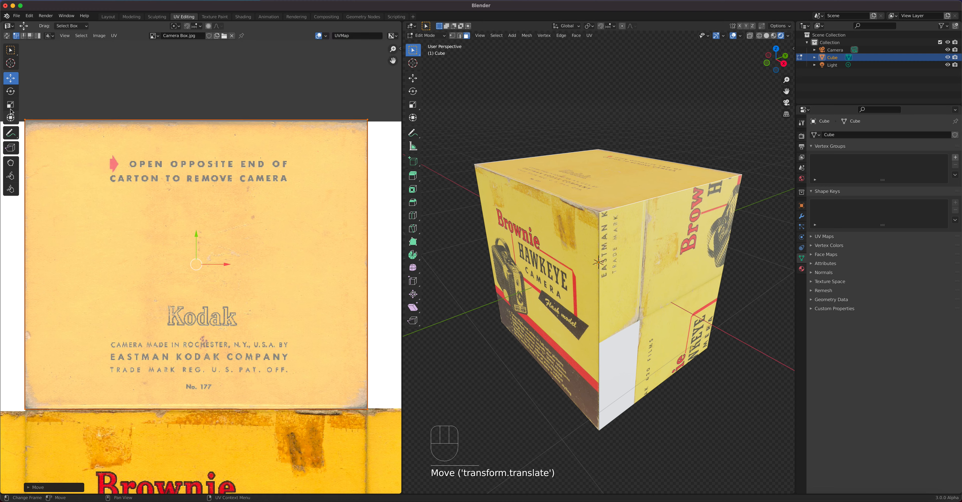
pyautogui.click(10, 105)
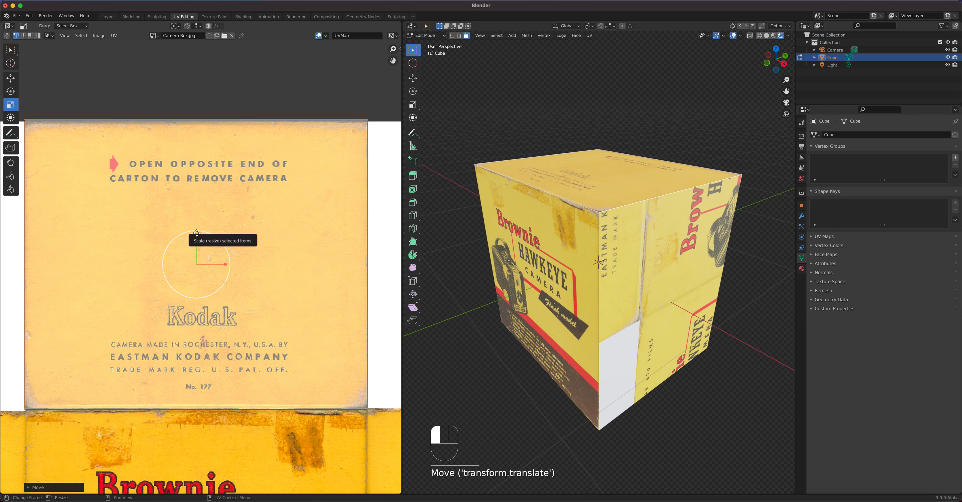
pyautogui.moveTo(195, 234); pyautogui.dragTo(169, 236)
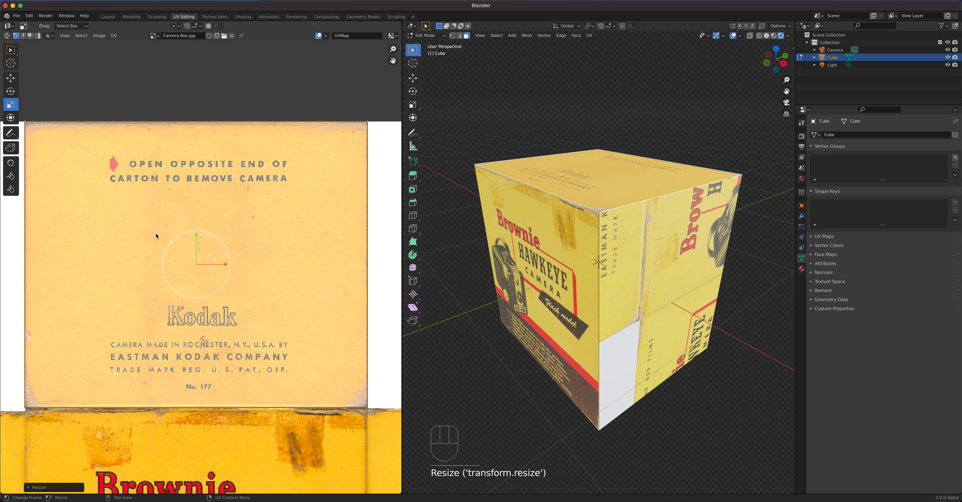
pyautogui.click(11, 78)
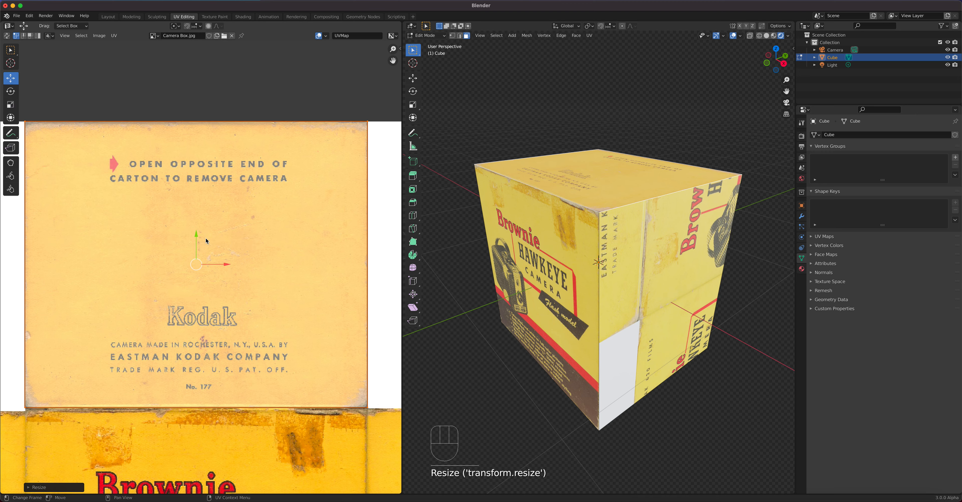
pyautogui.moveTo(197, 233); pyautogui.dragTo(196, 236)
# Step: Select the cube's right face in right orthographic view and unwrap it with Project from View
pyautogui.moveTo(546, 336); pyautogui.dragTo(571, 342, button='middle')
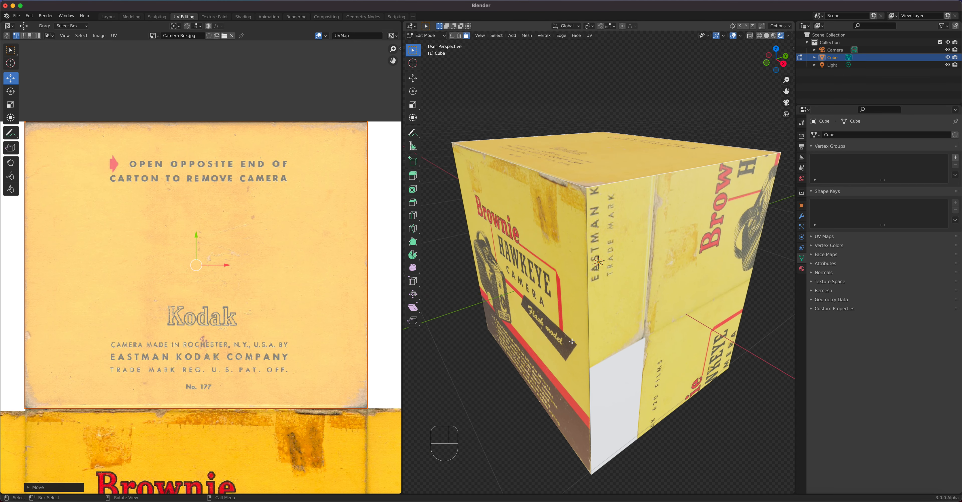
pyautogui.click(680, 290)
pyautogui.press('KP_3')
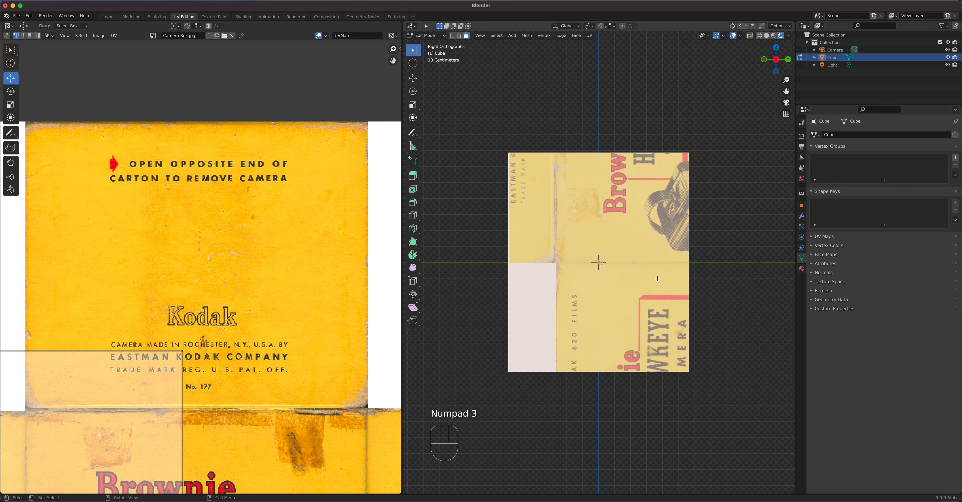
pyautogui.press('u')
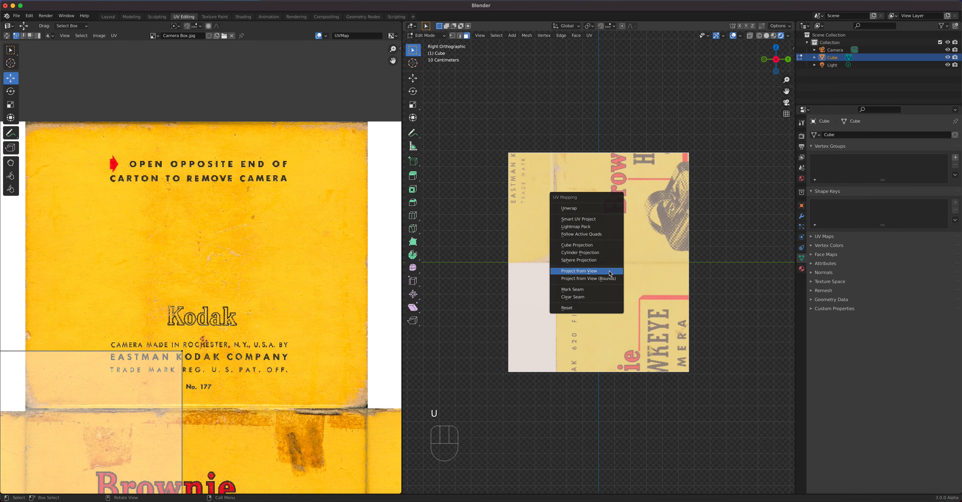
pyautogui.click(611, 273)
# Step: Select the right face's whole UV rectangle and move it onto the box image's "for flash pictures" panel
pyautogui.scroll(-4, 204, 349)
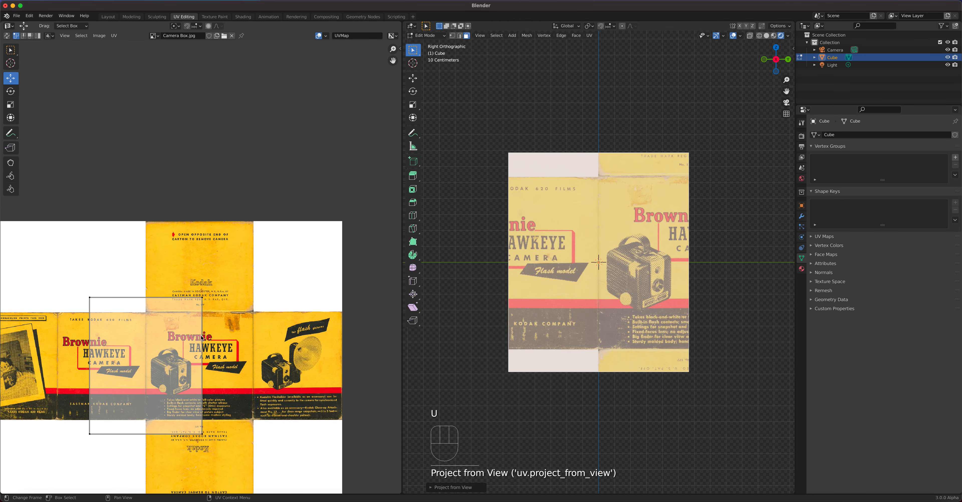
pyautogui.moveTo(61, 282); pyautogui.dragTo(226, 426)
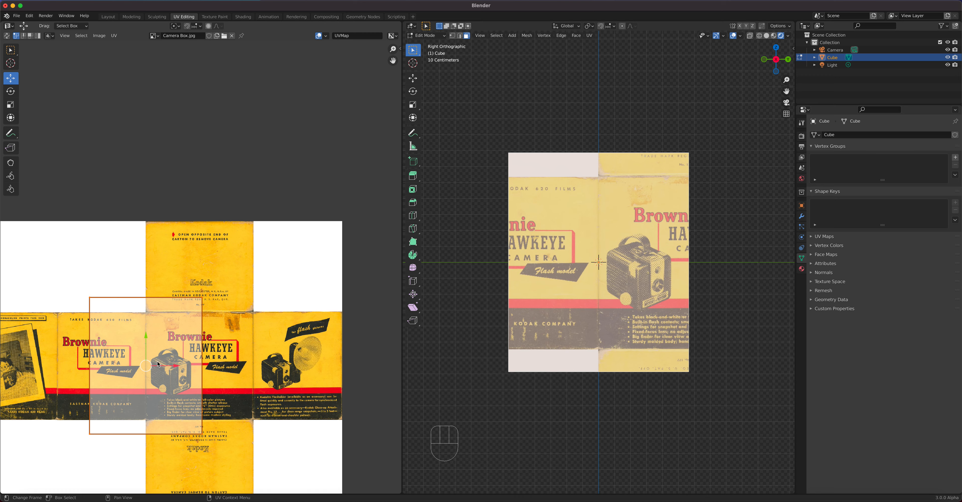
pyautogui.press('g')
pyautogui.click(304, 361)
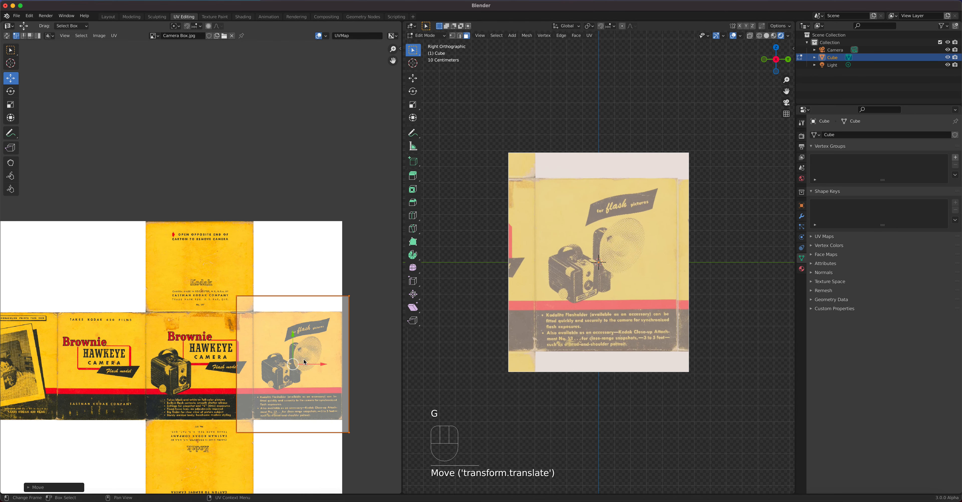
# Step: Scale down and reposition the right face's UV rectangle so it fits the edges of the "for flash pictures" panel
pyautogui.press('KP_Decimal')
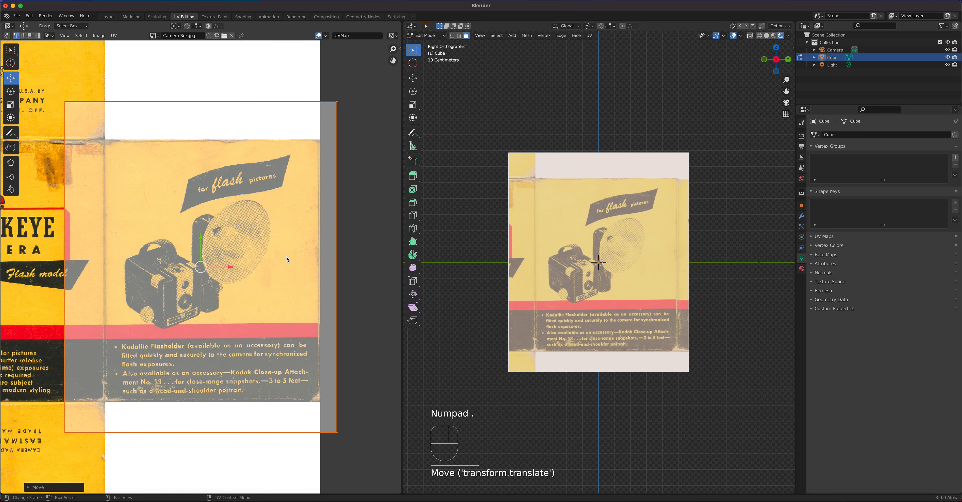
pyautogui.press('s')
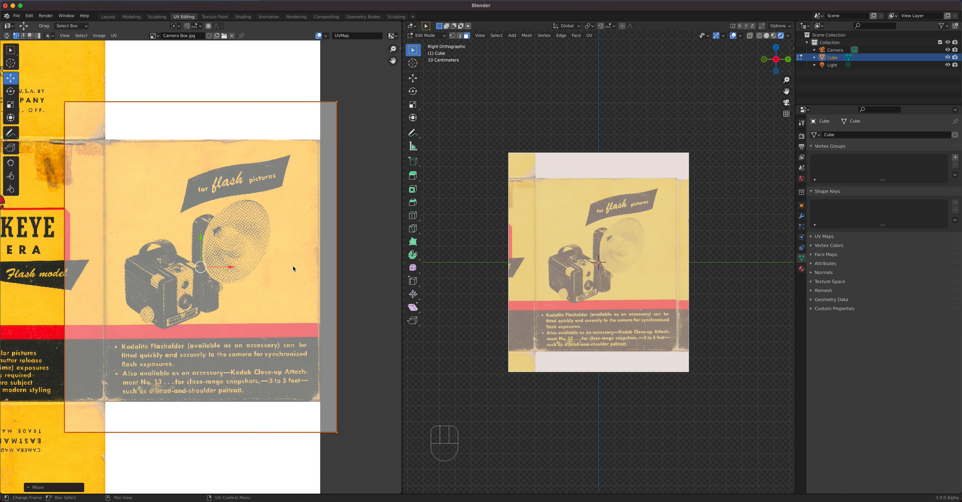
pyautogui.click(275, 275)
pyautogui.press('g')
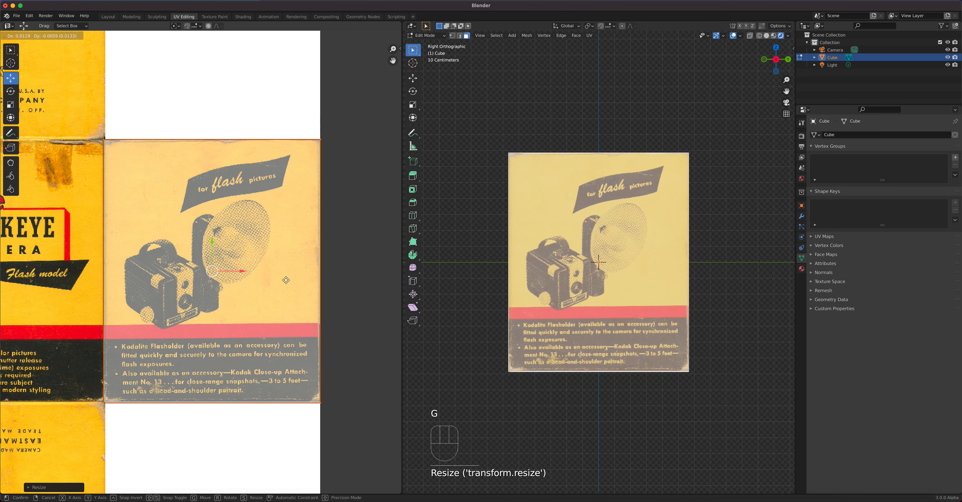
pyautogui.click(287, 282)
pyautogui.press('s')
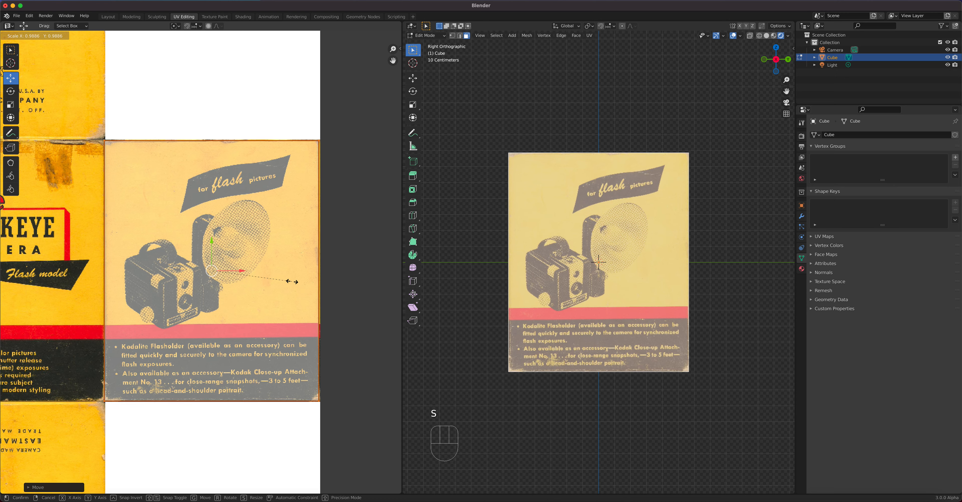
pyautogui.click(292, 284)
pyautogui.moveTo(245, 269); pyautogui.dragTo(246, 269)
# Step: Select the cube's left face in left orthographic view and unwrap it with Project from View
pyautogui.scroll(-2, 697, 329)
pyautogui.moveTo(697, 329); pyautogui.dragTo(582, 309, button='middle')
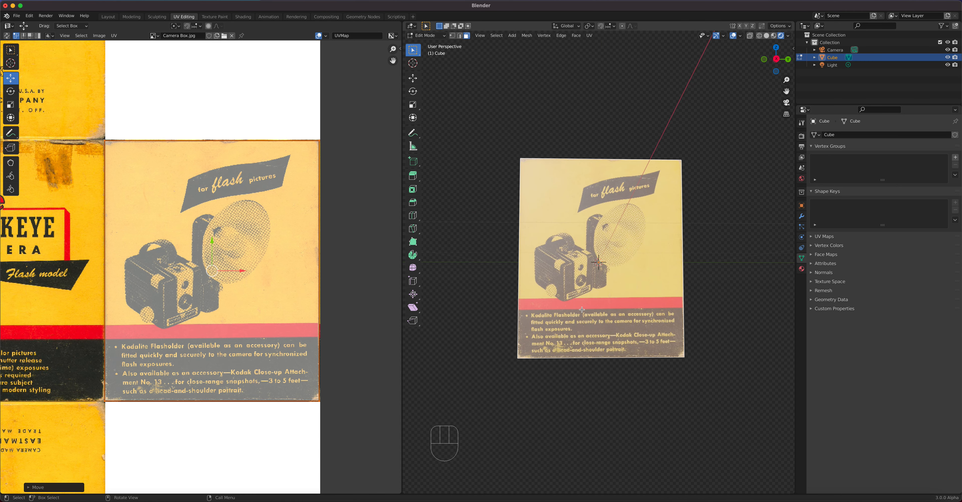
pyautogui.press('KP_3')
pyautogui.press('ctrl+KP_3')
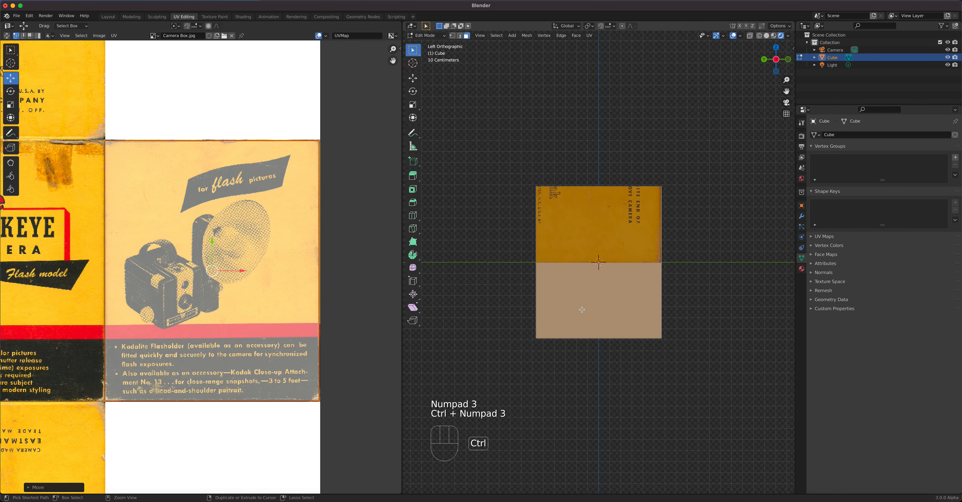
pyautogui.click(606, 248)
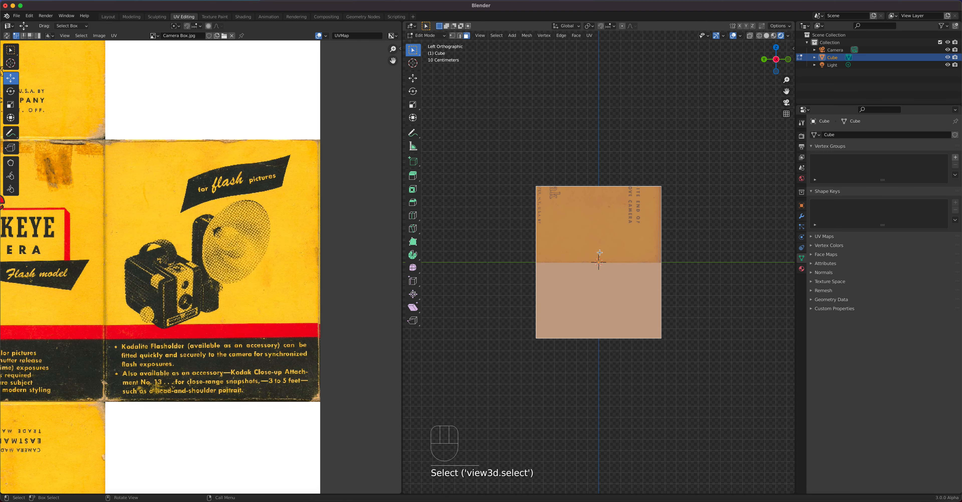
pyautogui.press('u')
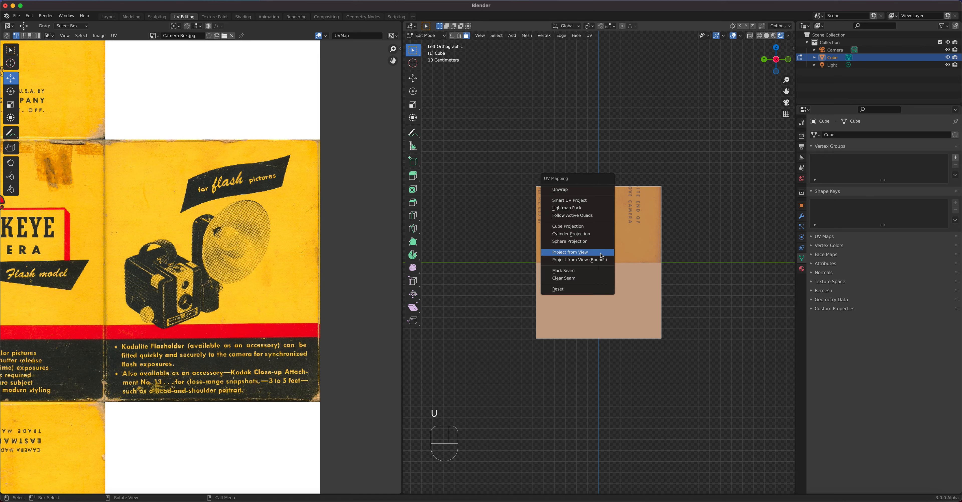
pyautogui.click(599, 253)
# Step: Select the left face's whole UV rectangle and move it onto the "Takes Kodak 620 Films" panel
pyautogui.scroll(-5, 224, 279)
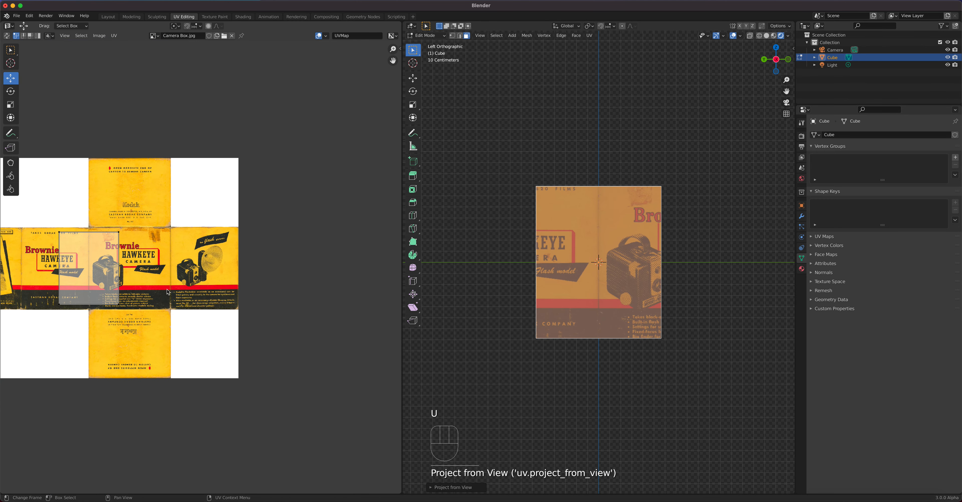
pyautogui.moveTo(224, 278); pyautogui.dragTo(271, 277, button='middle')
pyautogui.moveTo(145, 214); pyautogui.dragTo(276, 333)
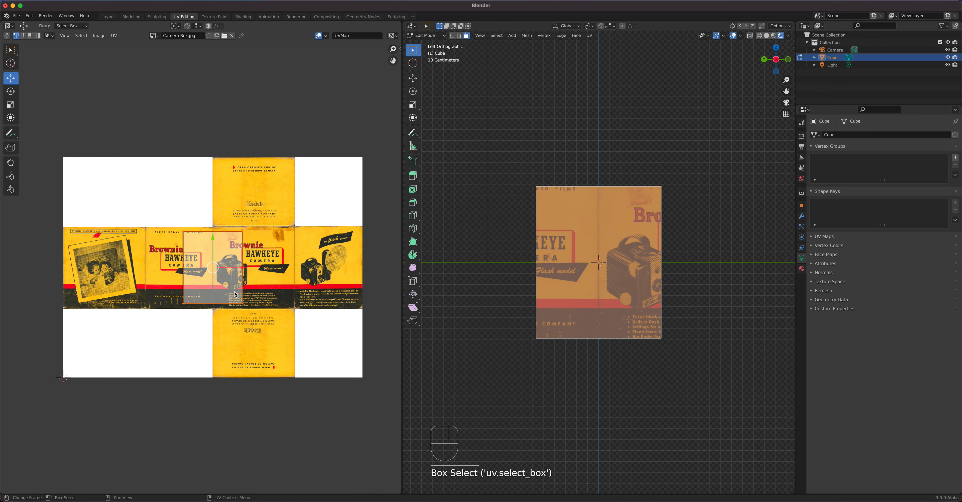
pyautogui.press('g')
pyautogui.click(200, 293)
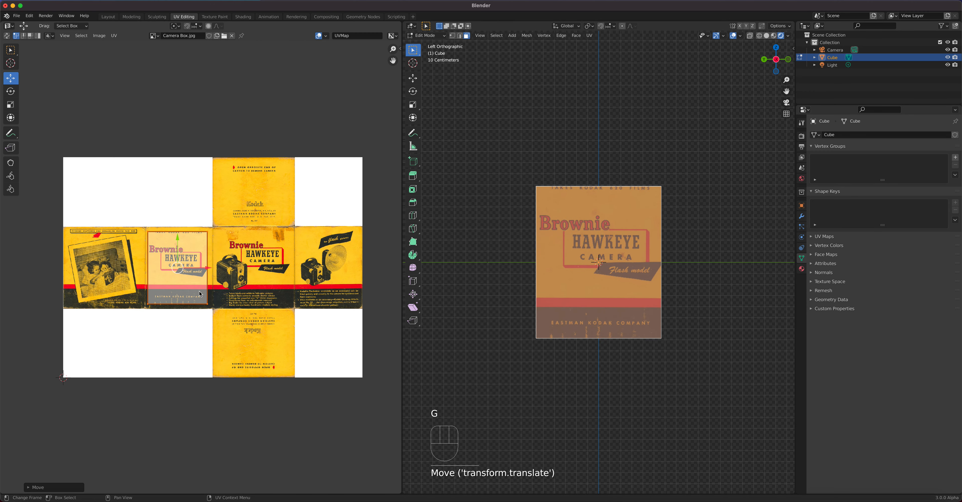
# Step: Scale up the left face's UV rectangle to the panel's height and shift it horizontally onto the panel's edges
pyautogui.press('KP_Decimal')
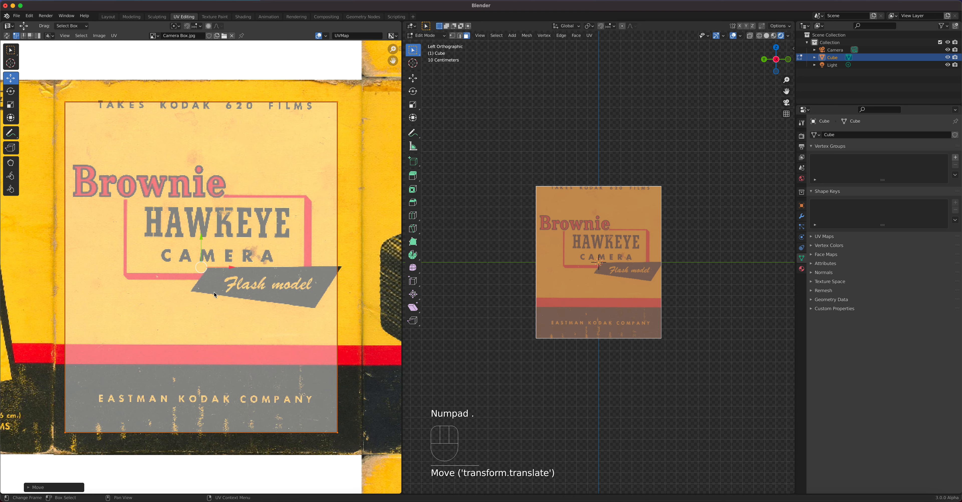
pyautogui.press('s')
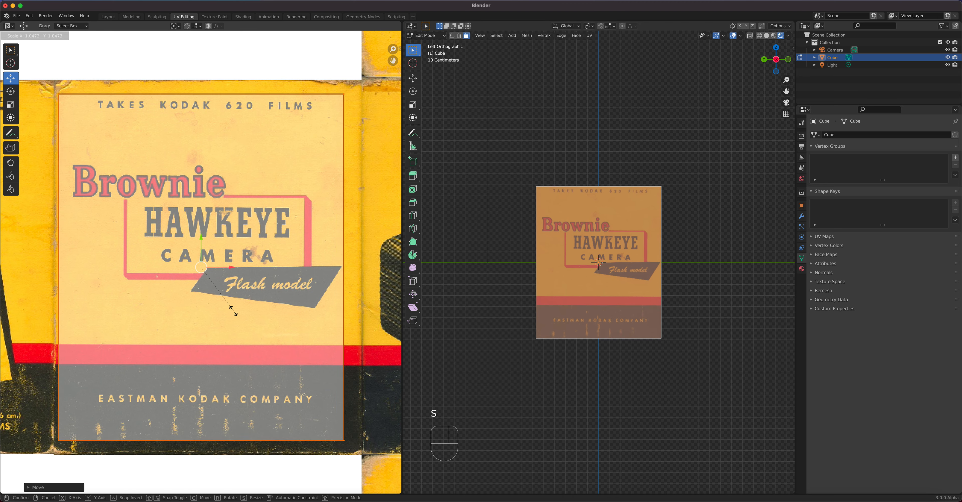
pyautogui.click(238, 313)
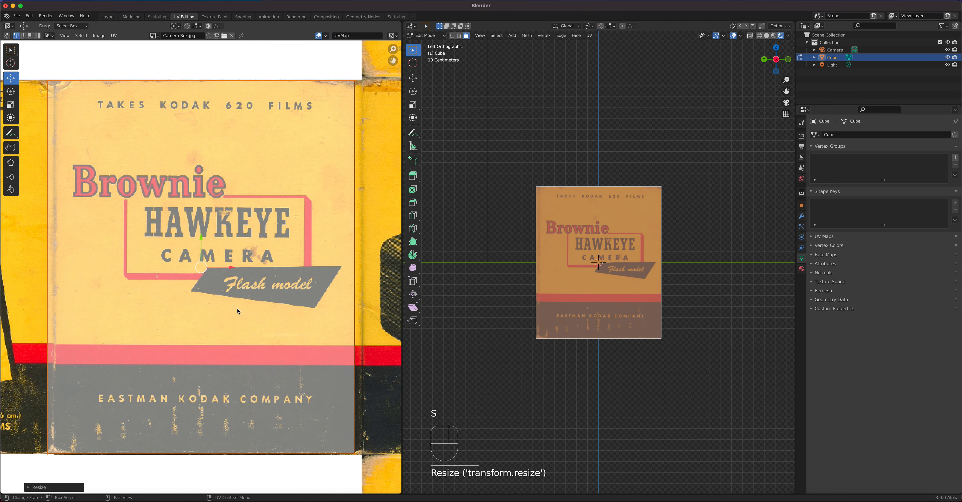
pyautogui.moveTo(232, 267); pyautogui.dragTo(239, 266)
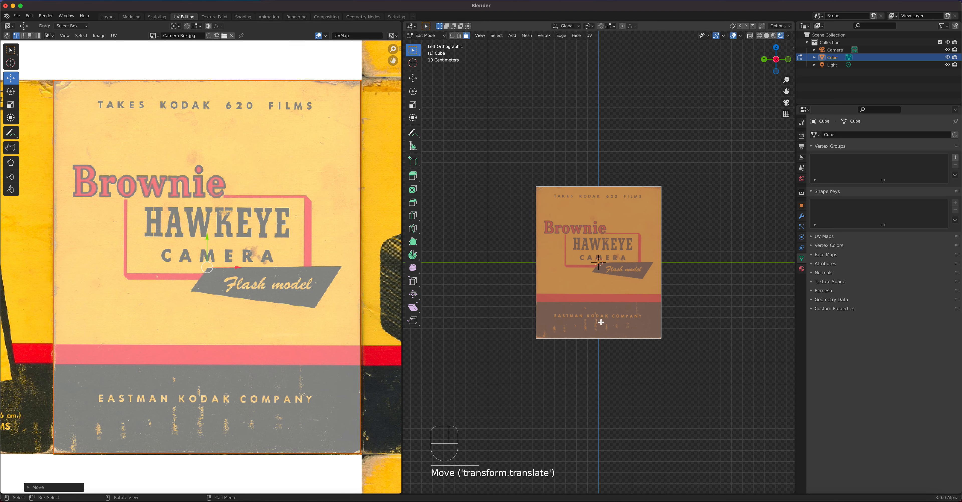
# Step: Select the cube's bottom face in bottom orthographic view and move its UV rectangle onto the box image's lower Kodak flap
pyautogui.press('KP_7')
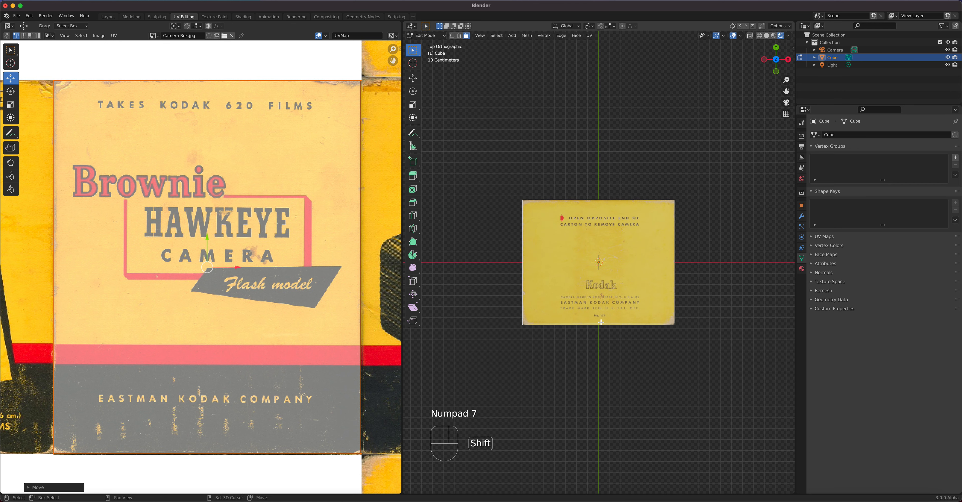
pyautogui.press('ctrl+KP_7')
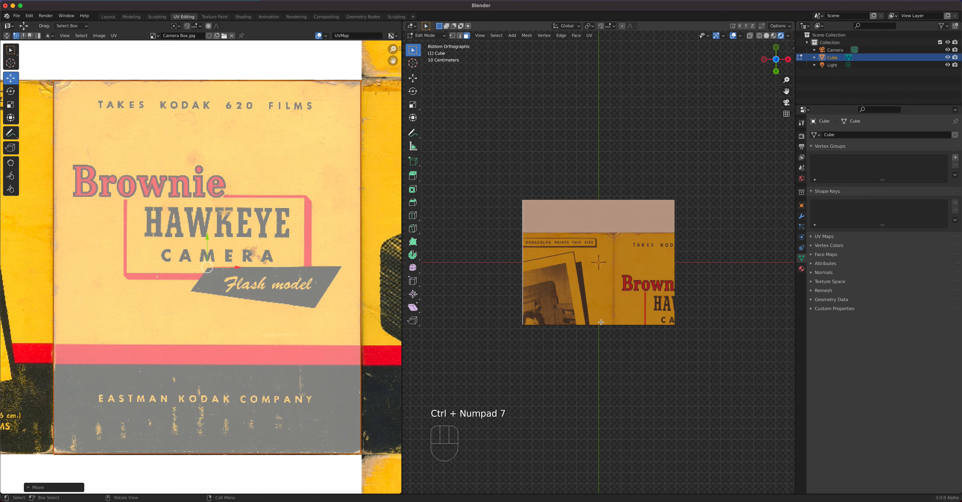
pyautogui.click(632, 261)
pyautogui.scroll(-5, 245, 285)
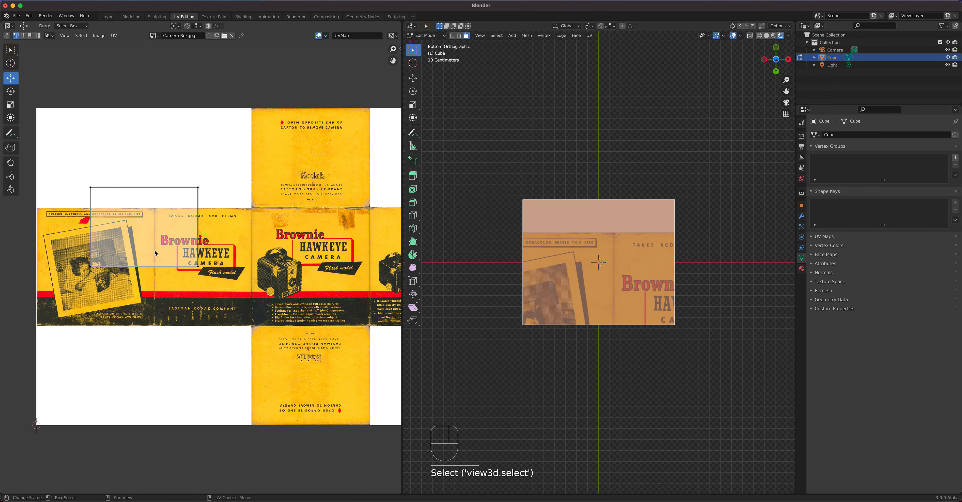
pyautogui.moveTo(69, 164); pyautogui.dragTo(215, 283)
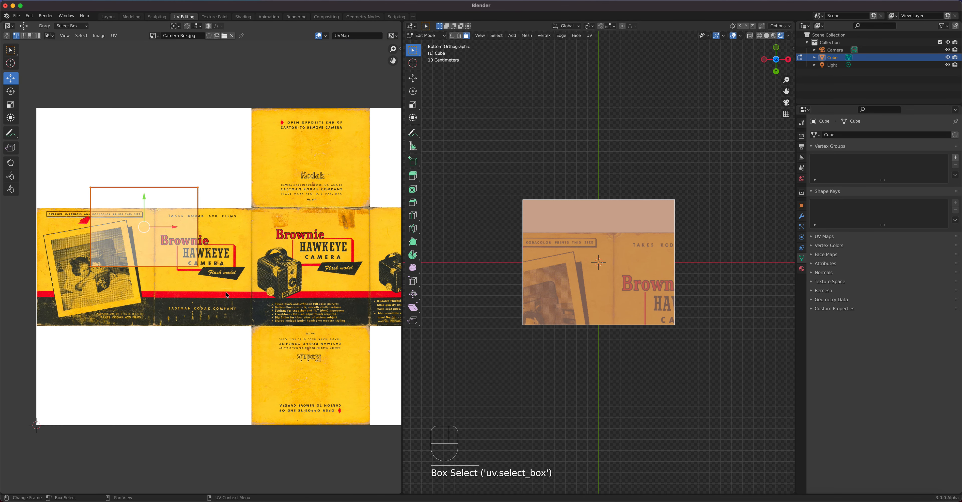
pyautogui.press('g')
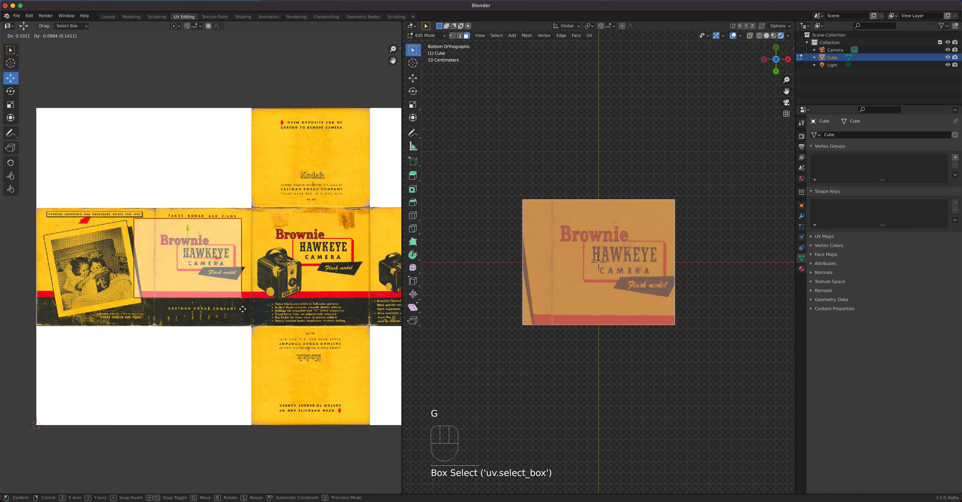
pyautogui.click(341, 410)
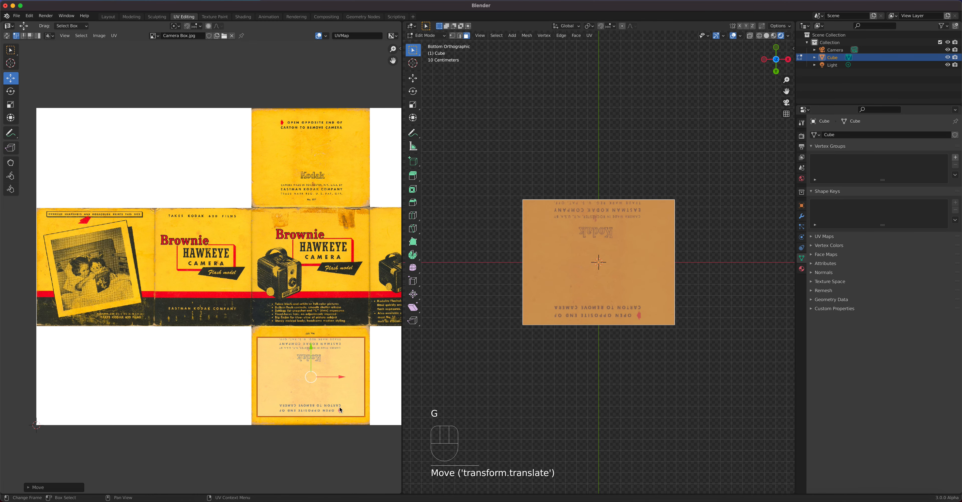
# Step: Scale the bottom face's UV rectangle to the lower flap's width and stretch it vertically to cover the flap's height
pyautogui.press('KP_Decimal')
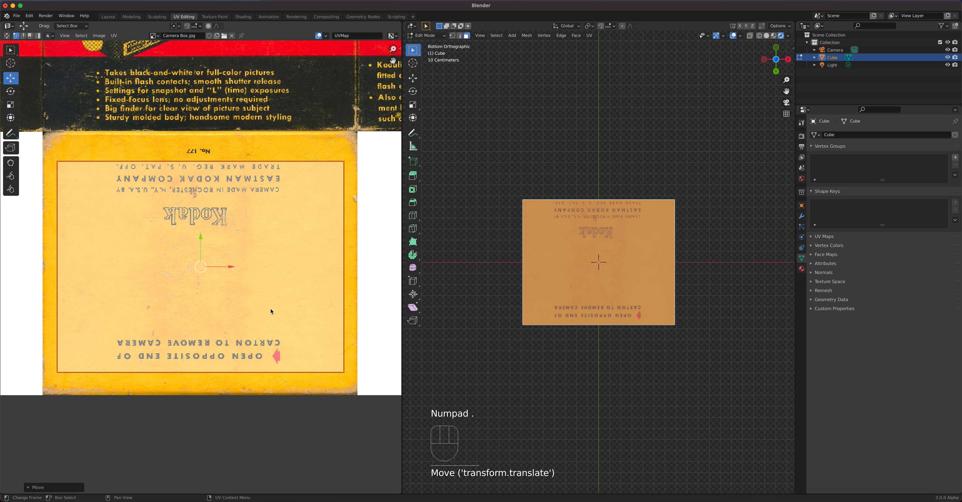
pyautogui.press('s')
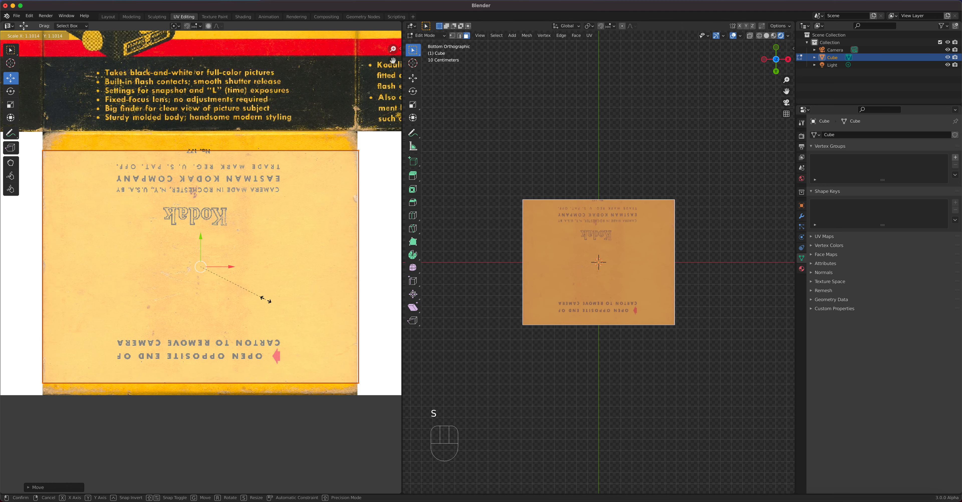
pyautogui.click(229, 277)
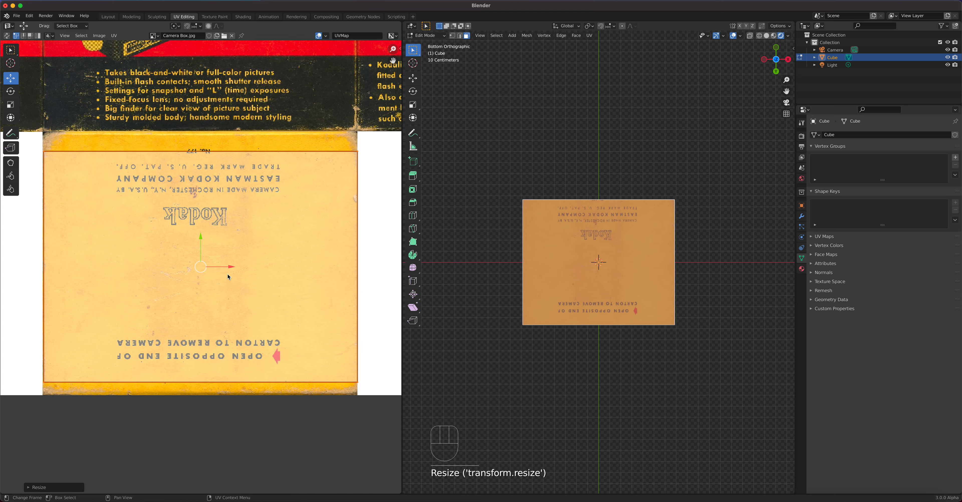
pyautogui.click(11, 104)
pyautogui.moveTo(202, 236); pyautogui.dragTo(202, 229)
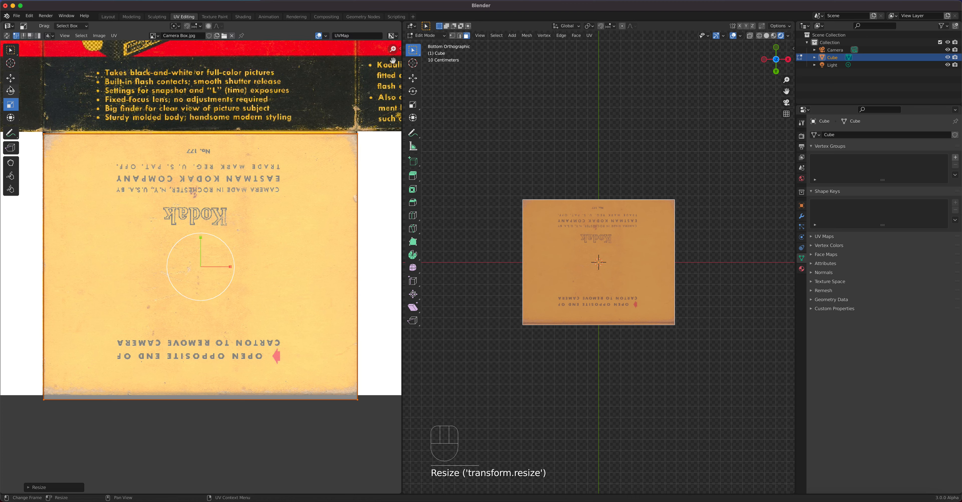
# Step: Nudge the bottom face's UV rectangle upward and shrink it slightly so it stays inside the lower flap's edges
pyautogui.click(10, 78)
pyautogui.moveTo(202, 235); pyautogui.dragTo(201, 233)
pyautogui.press('s')
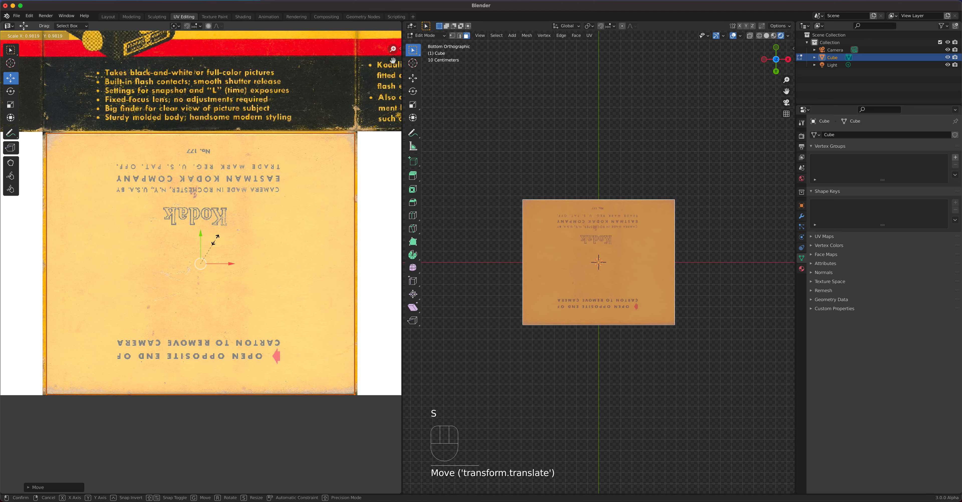
pyautogui.click(216, 240)
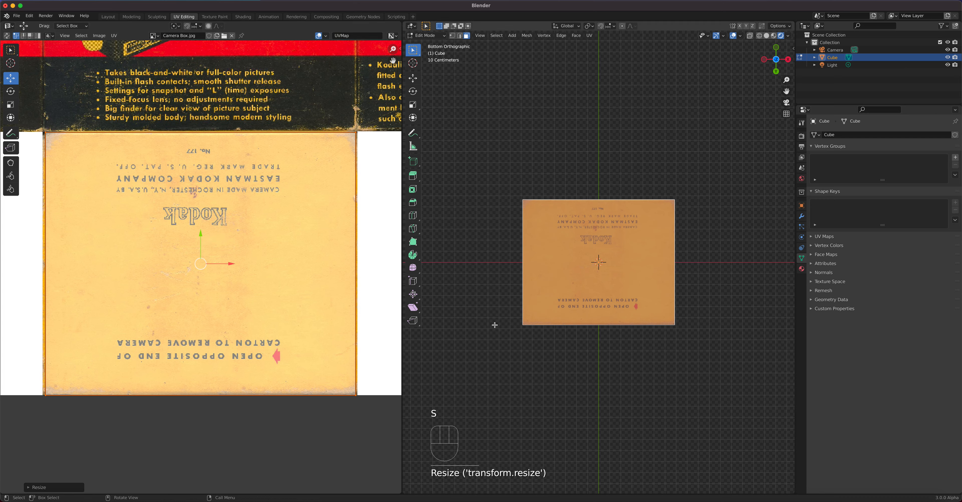
# Step: Examine the textured box from several angles in the Layout workspace, with the cube in Edit Mode
pyautogui.moveTo(494, 324); pyautogui.dragTo(632, 327, button='middle')
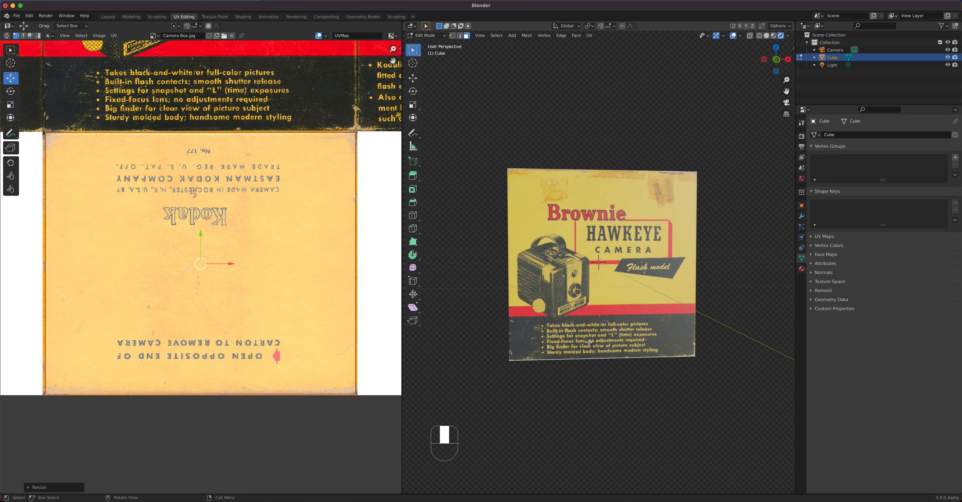
pyautogui.click(108, 17)
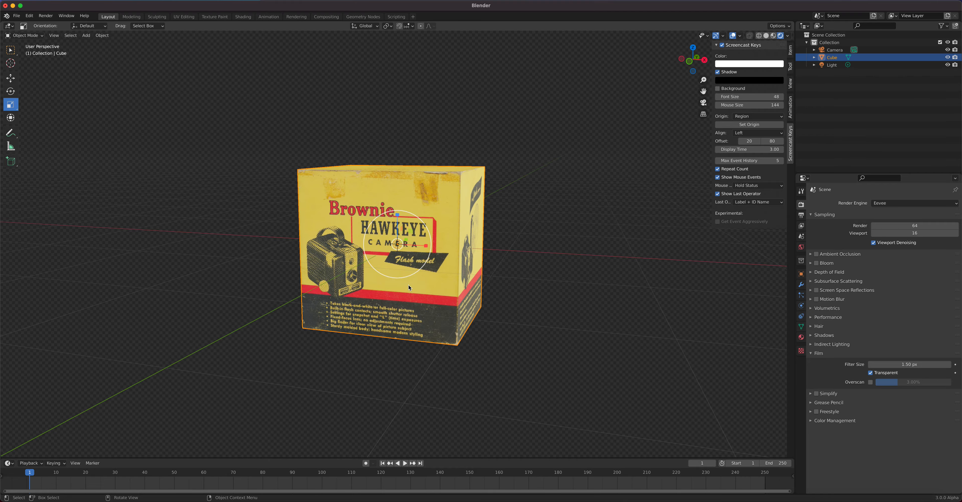
pyautogui.moveTo(420, 295); pyautogui.dragTo(485, 313, button='middle')
pyautogui.scroll(-1, 485, 315)
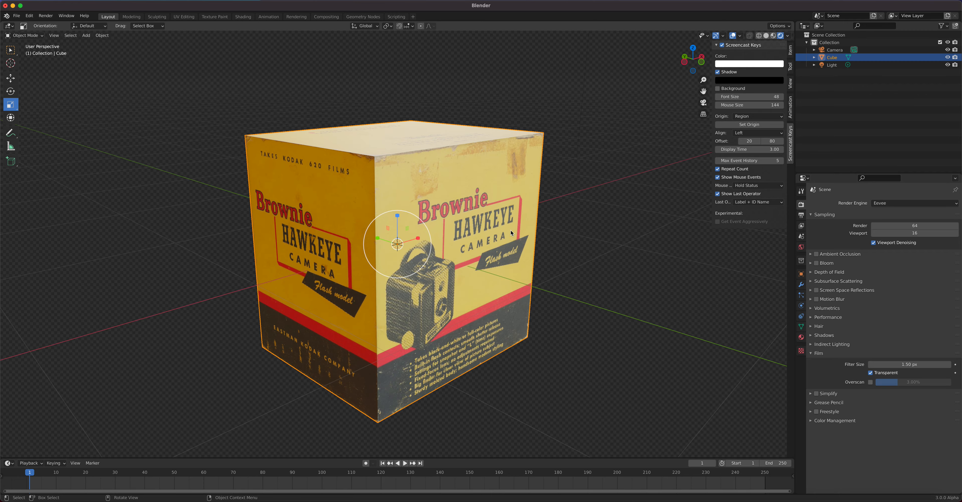
pyautogui.press('Tab')
pyautogui.moveTo(512, 233); pyautogui.dragTo(279, 166, button='middle')
pyautogui.moveTo(481, 257); pyautogui.dragTo(487, 248, button='middle')
pyautogui.scroll(2, 484, 249)
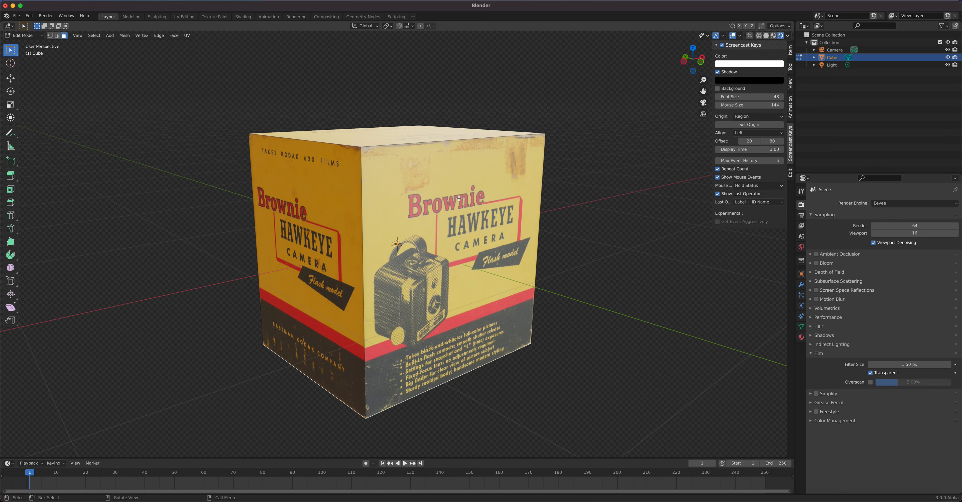
pyautogui.moveTo(441, 208); pyautogui.dragTo(445, 212, button='middle')
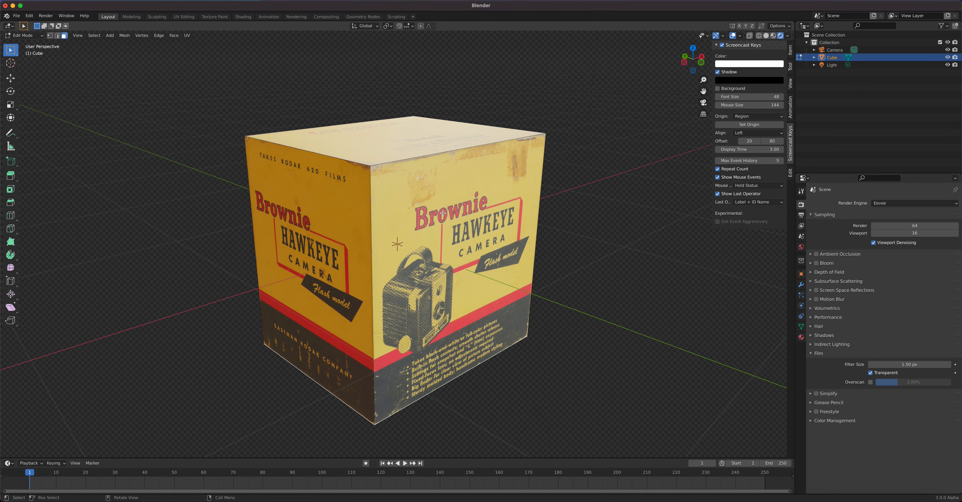
pyautogui.scroll(2, 443, 213)
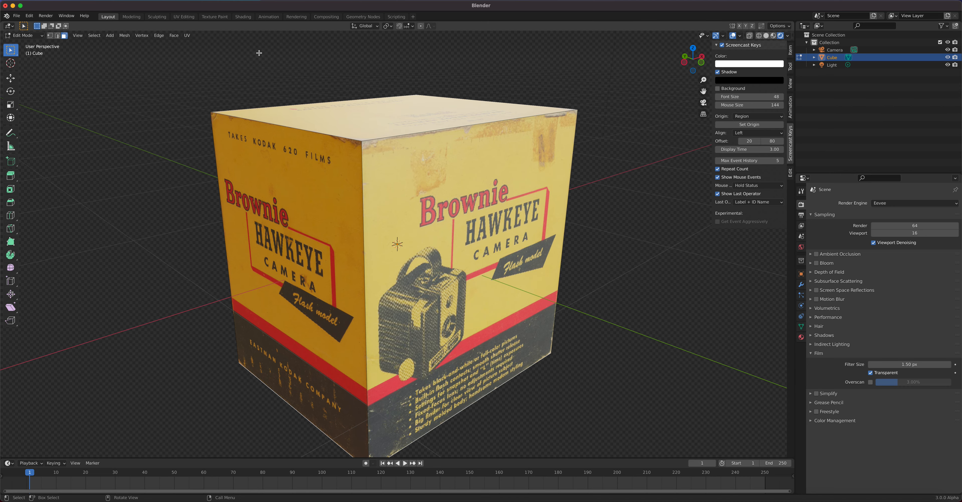
# Step: Switch to the Shading workspace and view the box's front and left faces alongside its material nodes
pyautogui.click(243, 17)
pyautogui.moveTo(463, 179); pyautogui.dragTo(627, 158, button='middle')
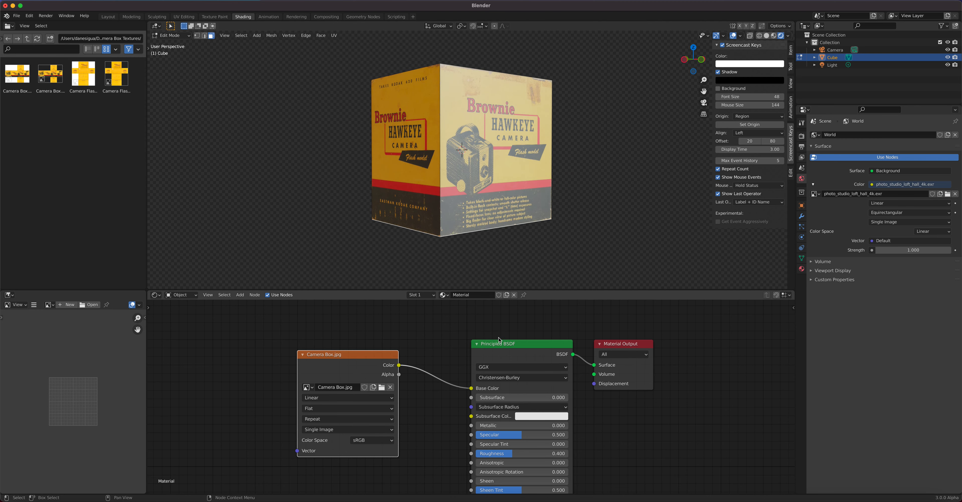
pyautogui.scroll(2, 476, 206)
pyautogui.moveTo(480, 201); pyautogui.dragTo(503, 192, button='middle')
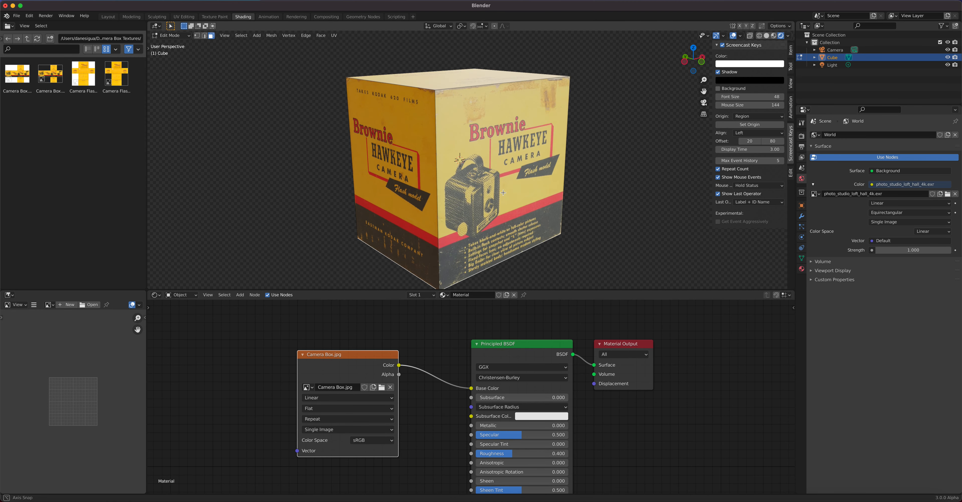
# Step: Set the Principled BSDF roughness to 0.977 and inspect the box's surface from several angles
pyautogui.moveTo(514, 456); pyautogui.dragTo(553, 453)
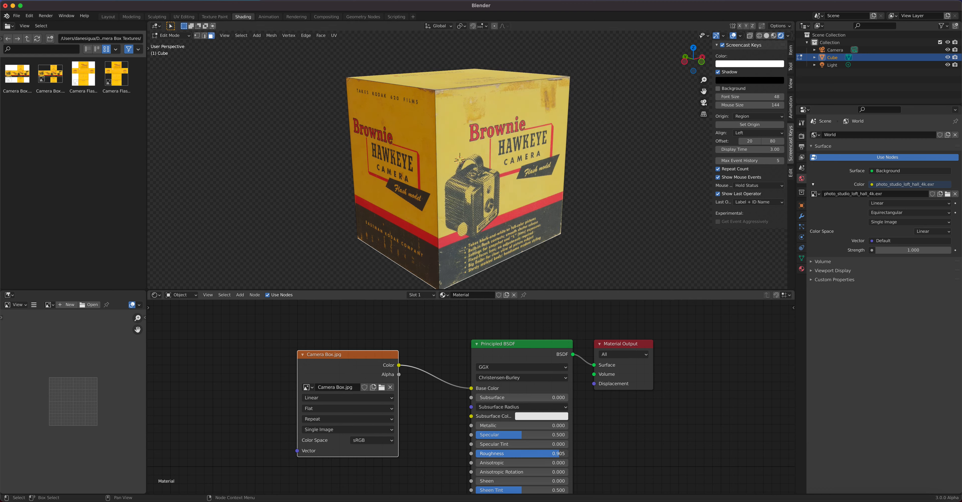
pyautogui.moveTo(561, 453); pyautogui.dragTo(568, 454)
pyautogui.moveTo(525, 164); pyautogui.dragTo(518, 165, button='middle')
pyautogui.scroll(3, 515, 163)
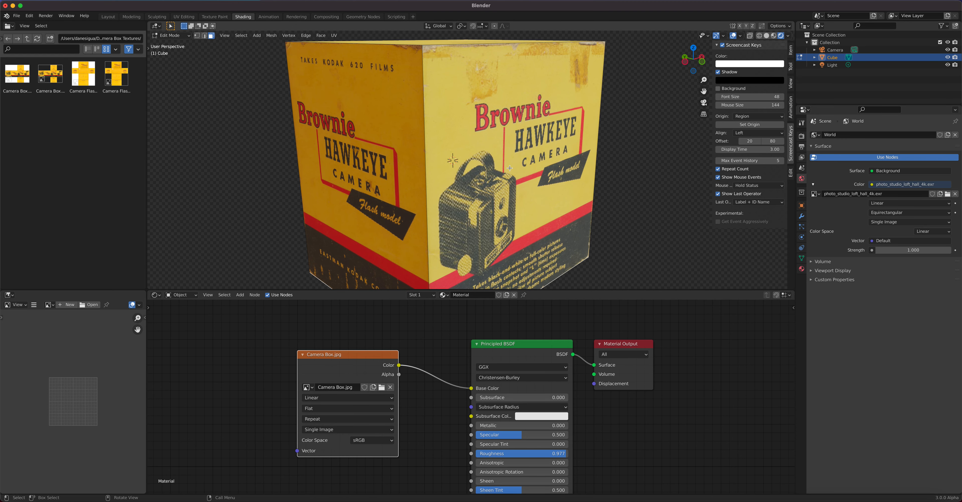
pyautogui.moveTo(510, 168); pyautogui.dragTo(502, 131, button='middle')
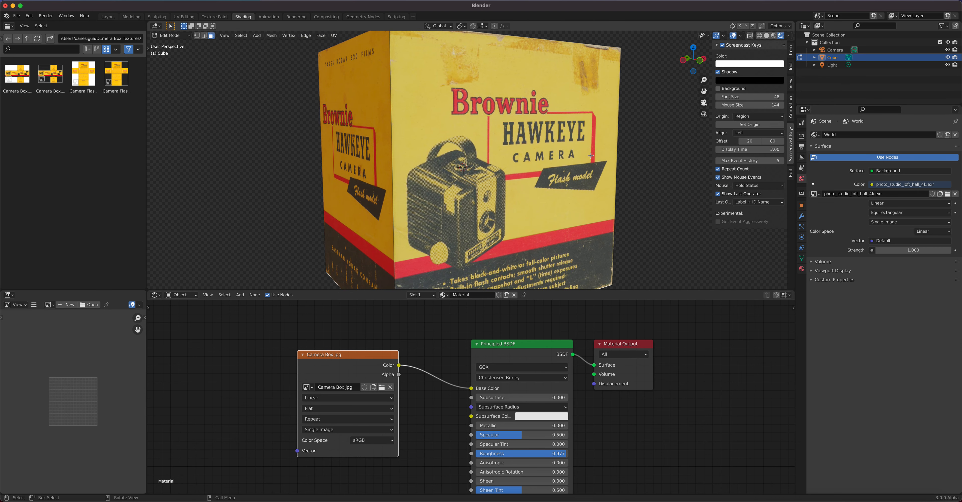
pyautogui.moveTo(537, 206); pyautogui.dragTo(494, 107, button='middle')
pyautogui.scroll(-1, 546, 216)
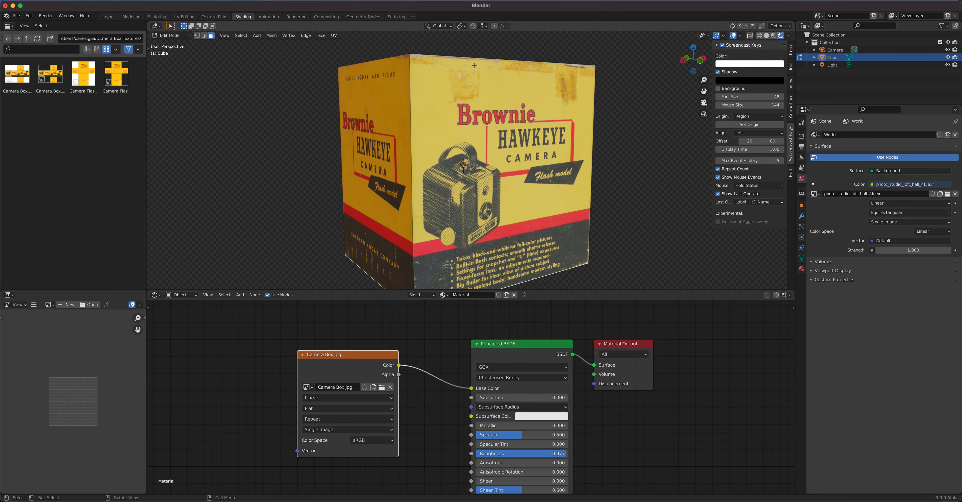
pyautogui.moveTo(565, 92); pyautogui.dragTo(468, 190, button='middle')
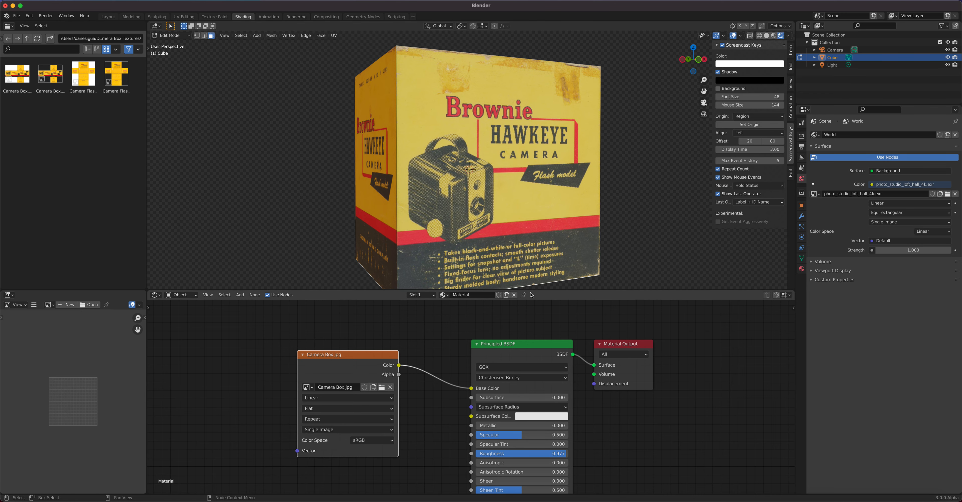
# Step: Enlarge the node editor and duplicate the Camera Box.jpg image texture node, placing the copy below the original
pyautogui.moveTo(527, 291); pyautogui.dragTo(526, 234)
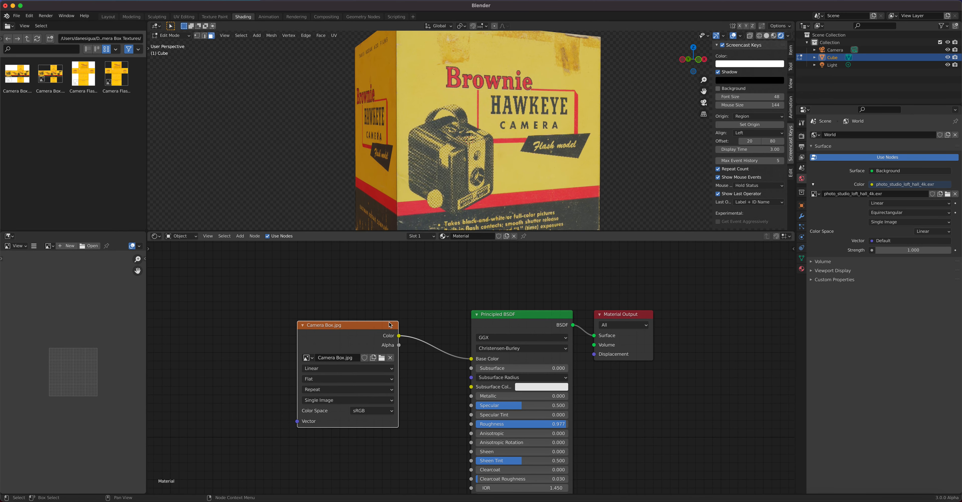
pyautogui.moveTo(366, 327); pyautogui.dragTo(380, 333)
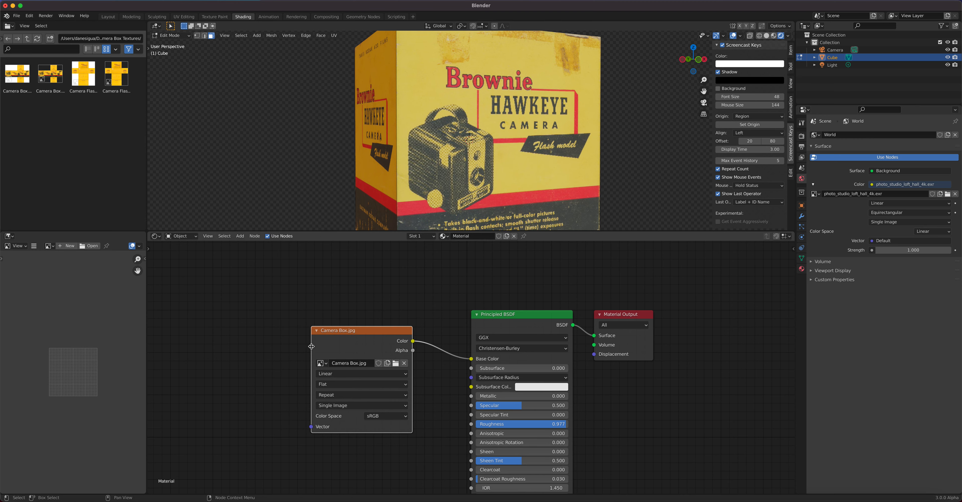
pyautogui.moveTo(595, 432); pyautogui.dragTo(605, 384, button='middle')
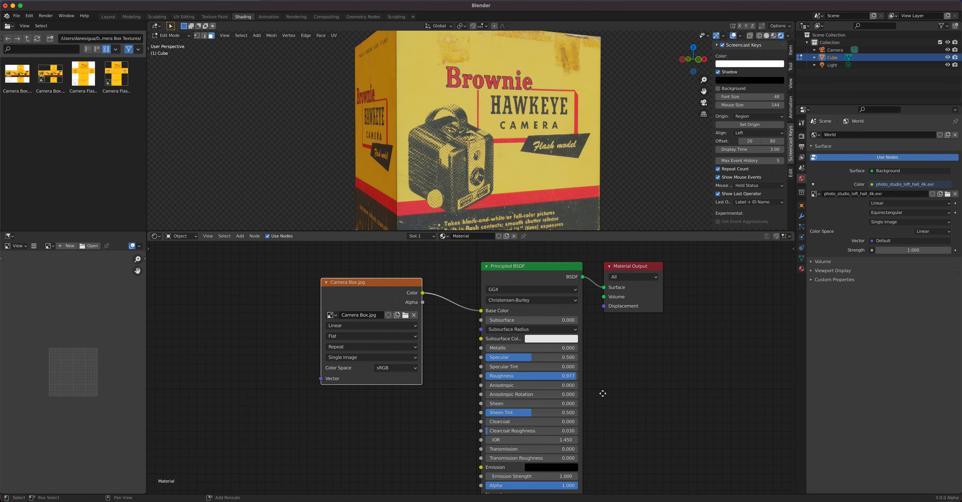
pyautogui.click(392, 368)
pyautogui.click(369, 285)
pyautogui.hotkey('shift', 'd')
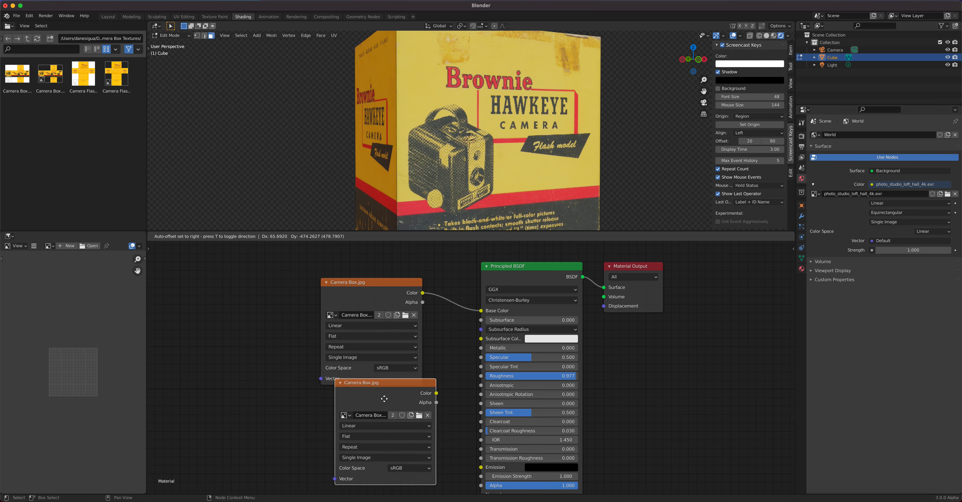
pyautogui.click(435, 394)
pyautogui.keyDown('shift'); pyautogui.moveTo(411, 400); pyautogui.dragTo(424, 330, button='middle'); pyautogui.keyUp('shift')
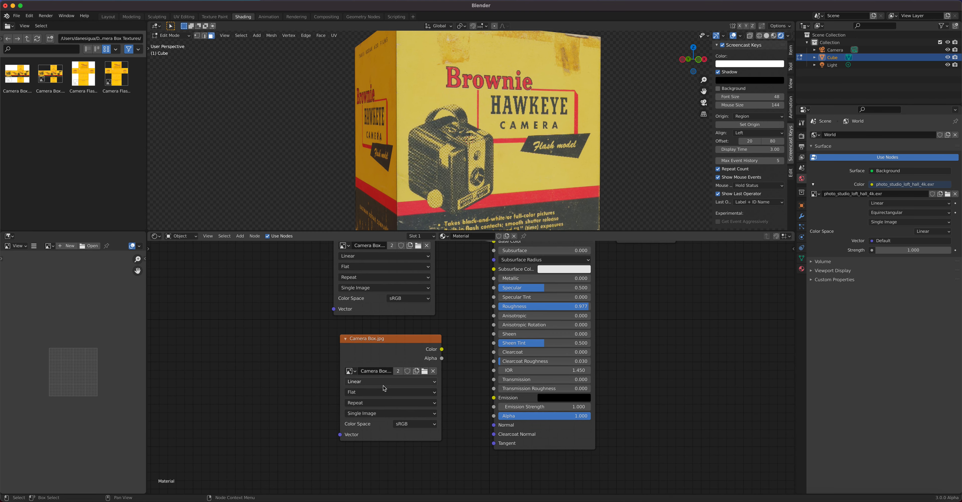
# Step: Try Non-Color as the duplicated image texture's color space and return it to sRGB
pyautogui.scroll(3, 384, 389)
pyautogui.scroll(-1, 381, 392)
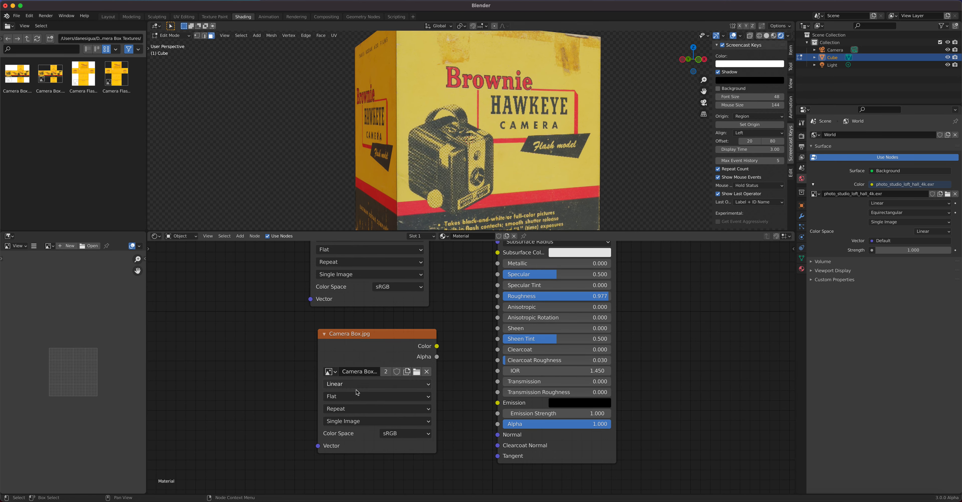
pyautogui.click(410, 433)
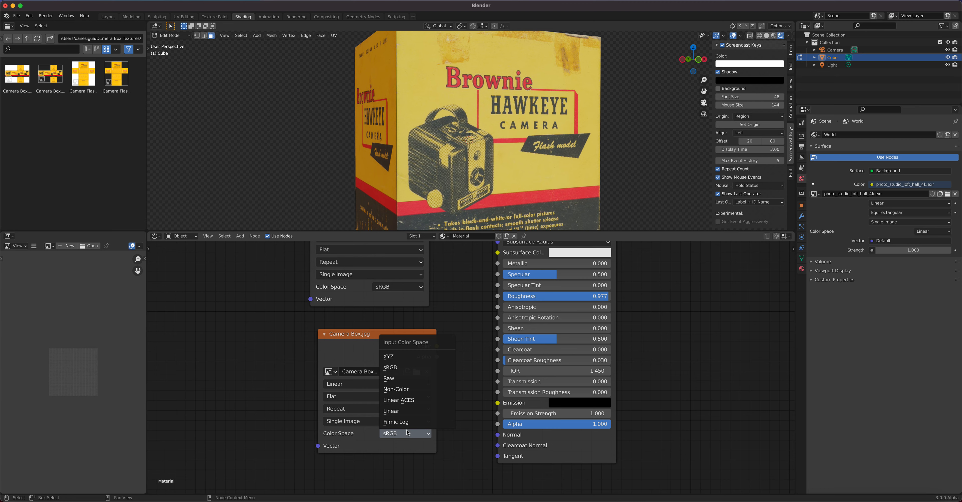
pyautogui.click(397, 389)
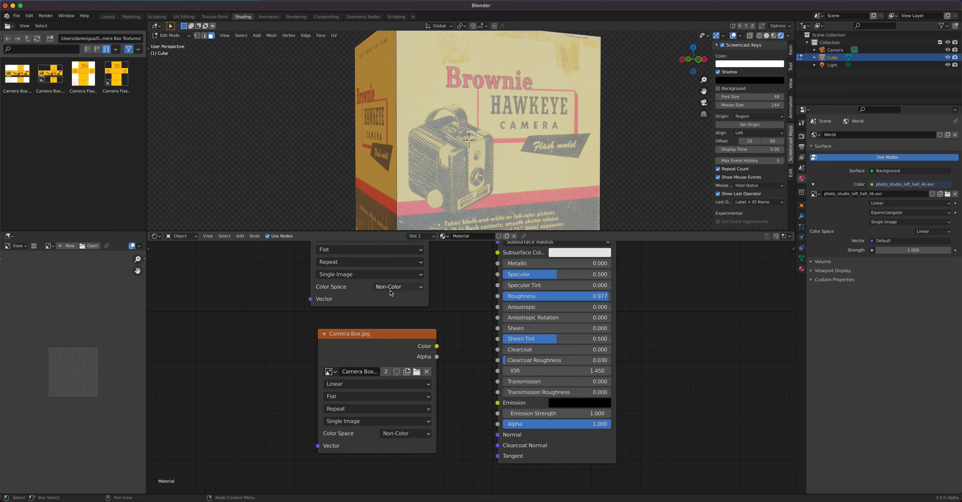
pyautogui.click(414, 435)
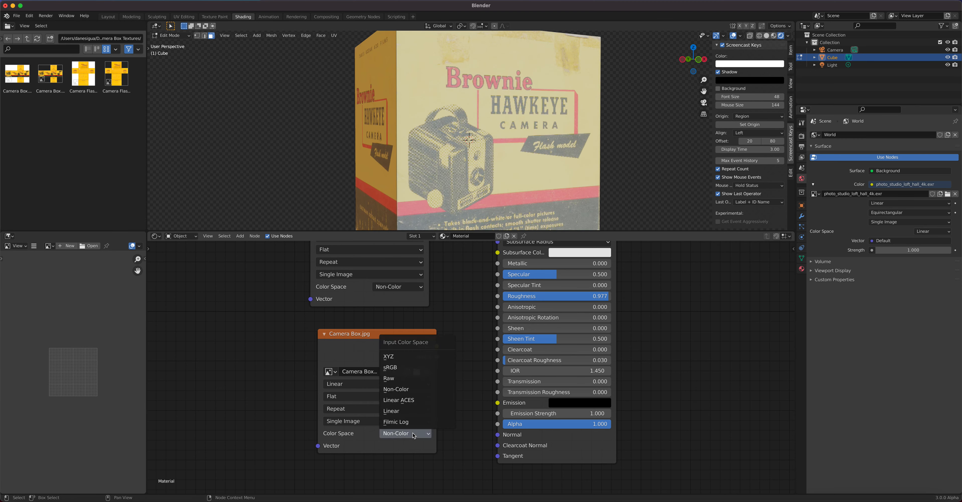
pyautogui.click(409, 369)
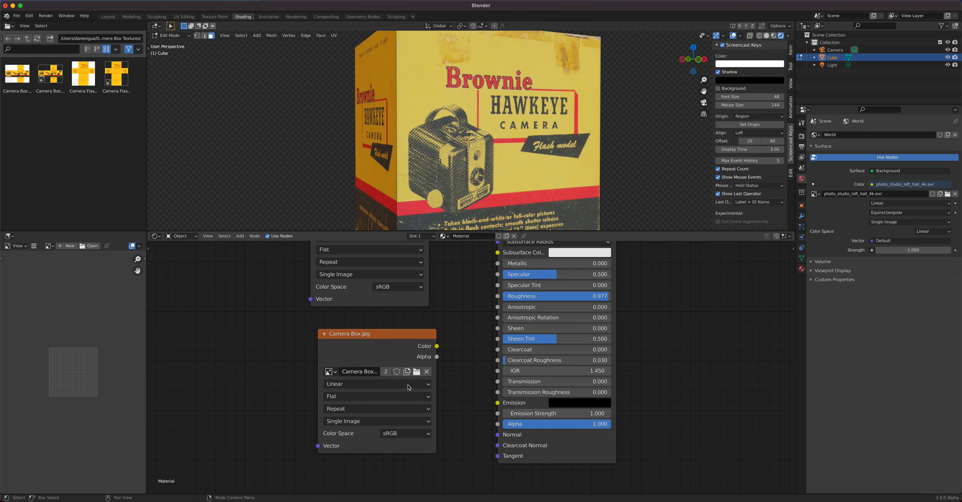
# Step: Make the duplicated texture node's image a single-user copy and set its color space to Non-Color
pyautogui.click(385, 372)
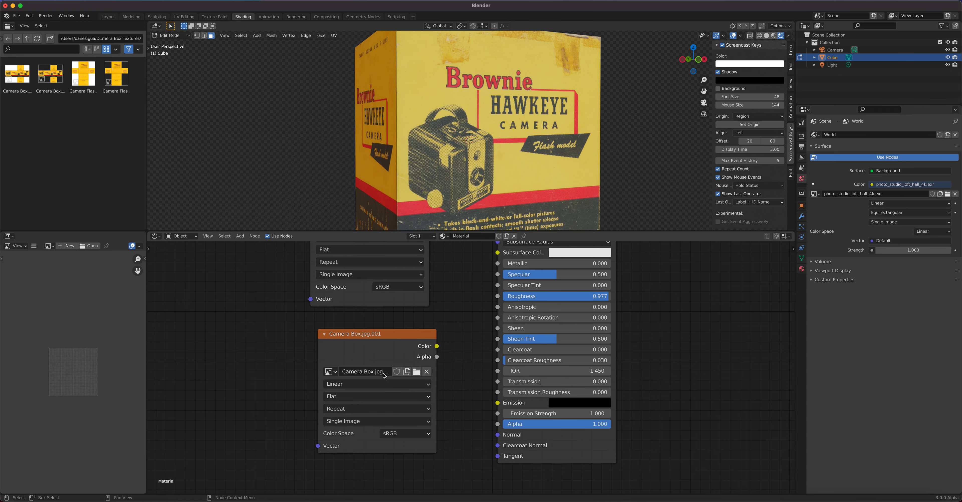
pyautogui.scroll(-1, 389, 406)
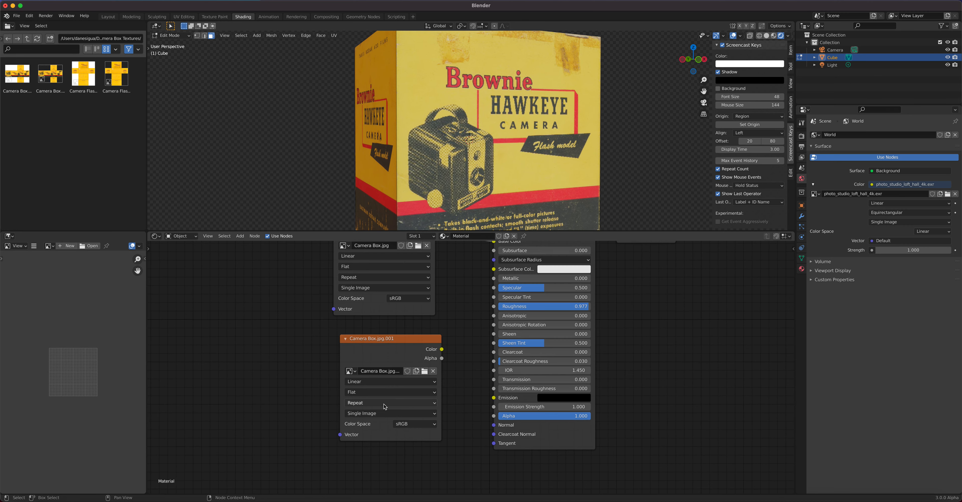
pyautogui.moveTo(390, 407); pyautogui.dragTo(390, 429, button='middle')
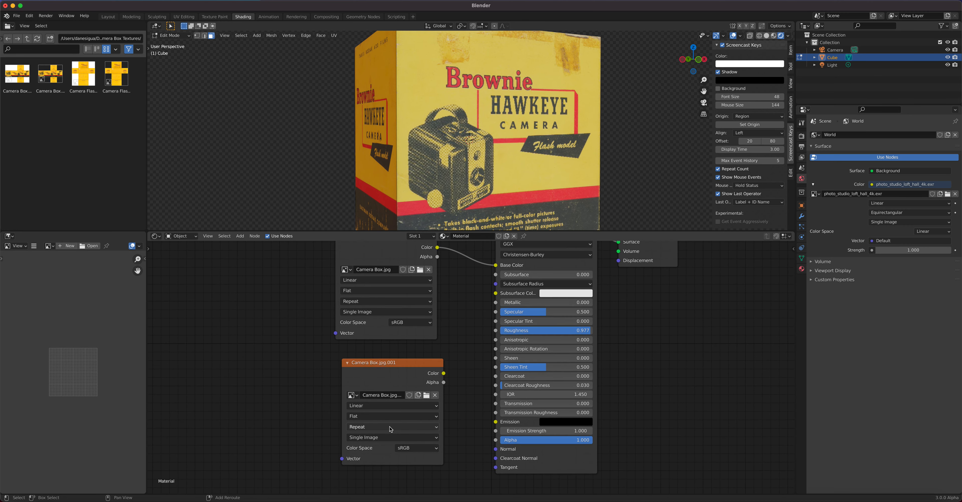
pyautogui.click(428, 449)
pyautogui.click(419, 408)
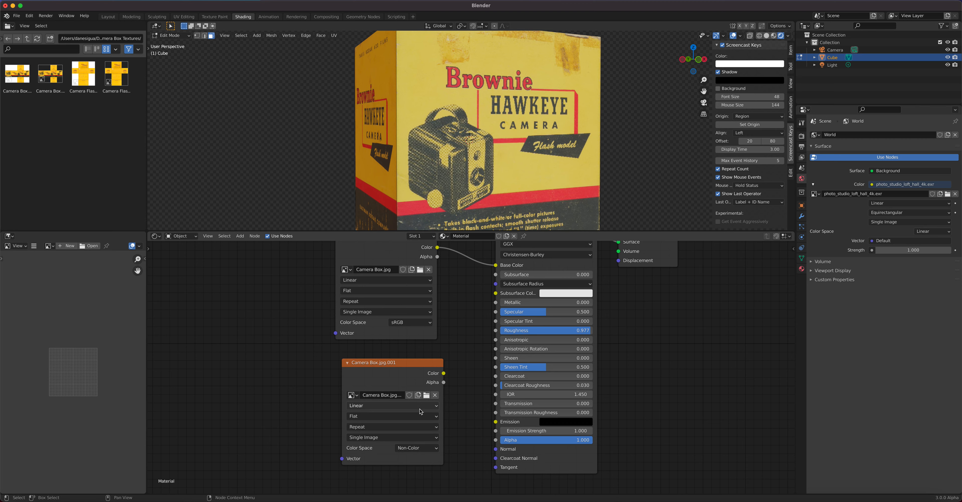
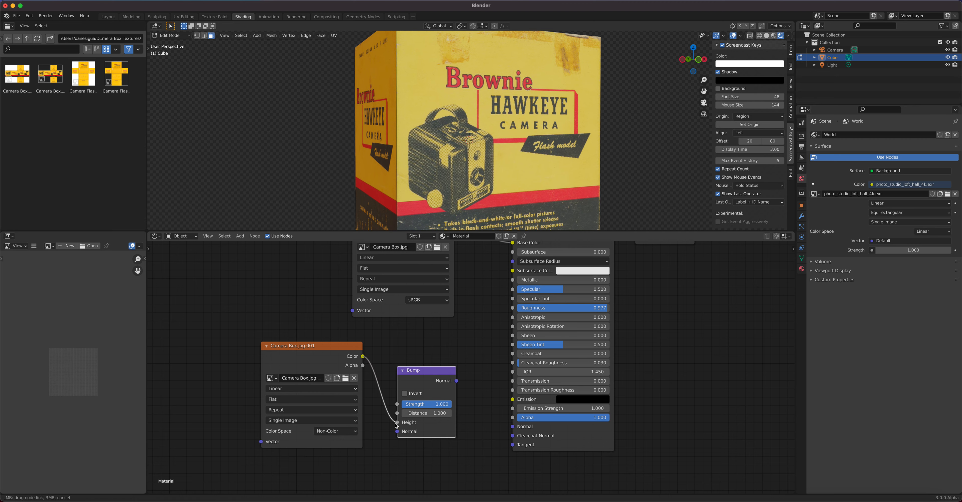
# Step: Connect the Bump node's Normal output to the Principled BSDF's Normal input and inspect the box's surface up close
pyautogui.moveTo(457, 380); pyautogui.dragTo(513, 428)
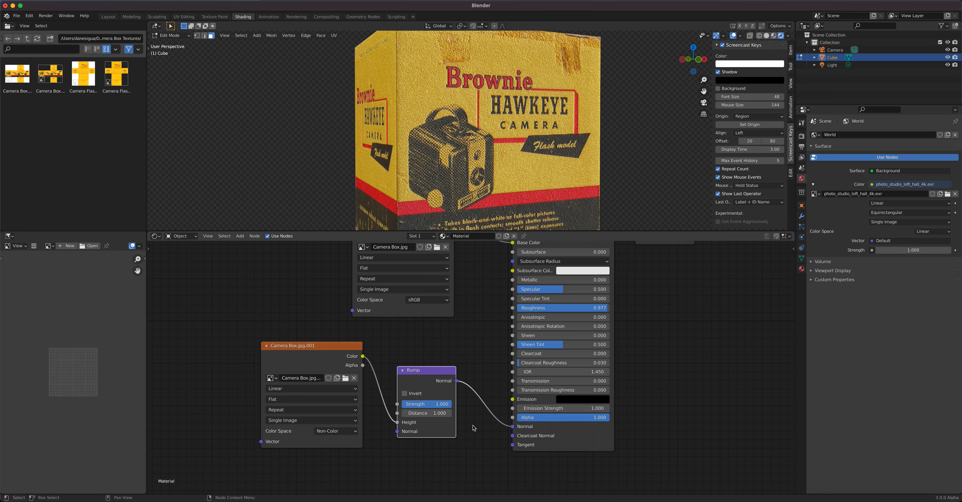
pyautogui.moveTo(520, 134); pyautogui.dragTo(553, 192, button='middle')
pyautogui.scroll(2, 541, 126)
pyautogui.scroll(1, 502, 142)
pyautogui.moveTo(502, 142); pyautogui.dragTo(552, 152, button='middle')
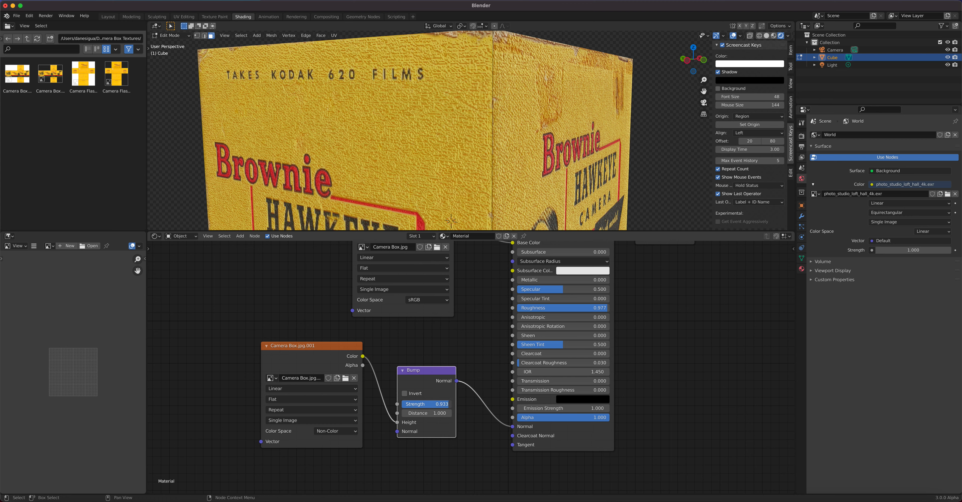
# Step: Set the Bump node's strength to 0.275 and check the softened relief on the box
pyautogui.moveTo(425, 404); pyautogui.dragTo(411, 403)
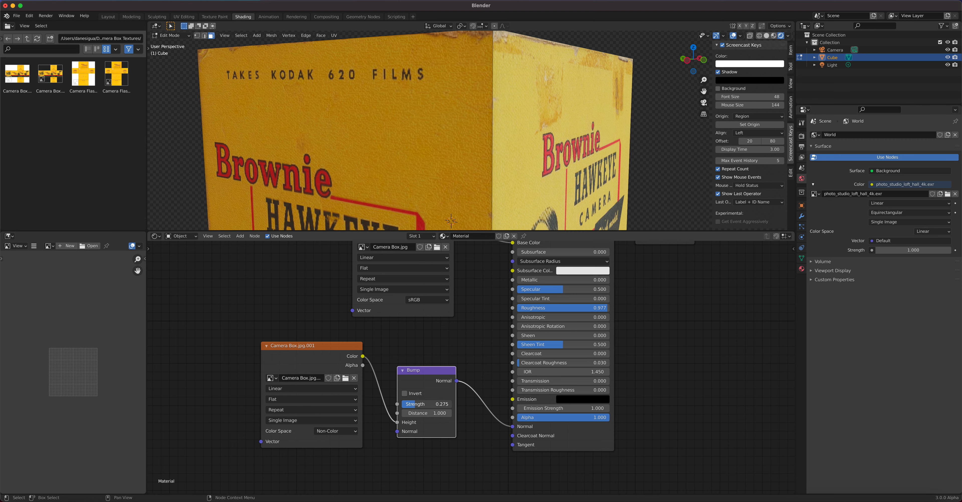
pyautogui.moveTo(411, 404); pyautogui.dragTo(411, 403)
pyautogui.moveTo(445, 157); pyautogui.dragTo(411, 140, button='middle')
pyautogui.moveTo(523, 164); pyautogui.dragTo(576, 175, button='middle')
pyautogui.scroll(-4, 576, 176)
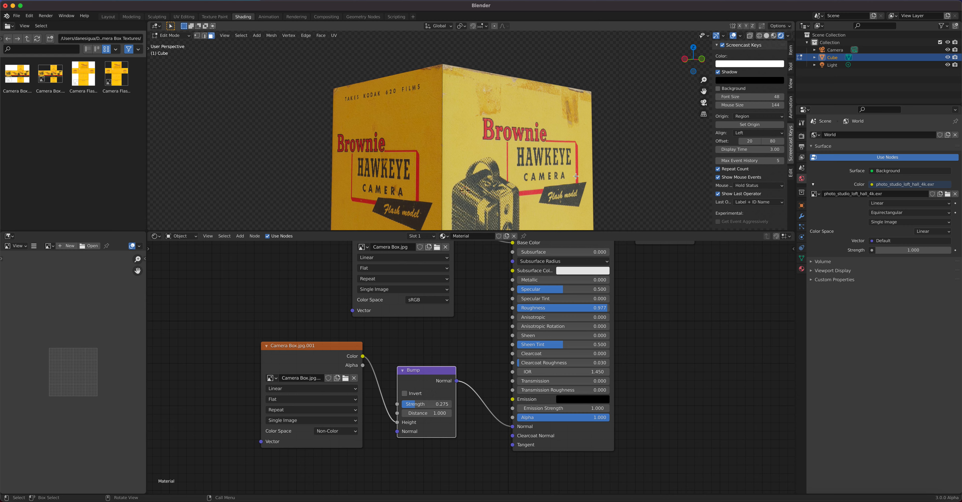
pyautogui.scroll(-3, 576, 176)
# Step: Rearrange the two image texture nodes and the Bump node, leaving a gap between the textures
pyautogui.scroll(-2, 479, 329)
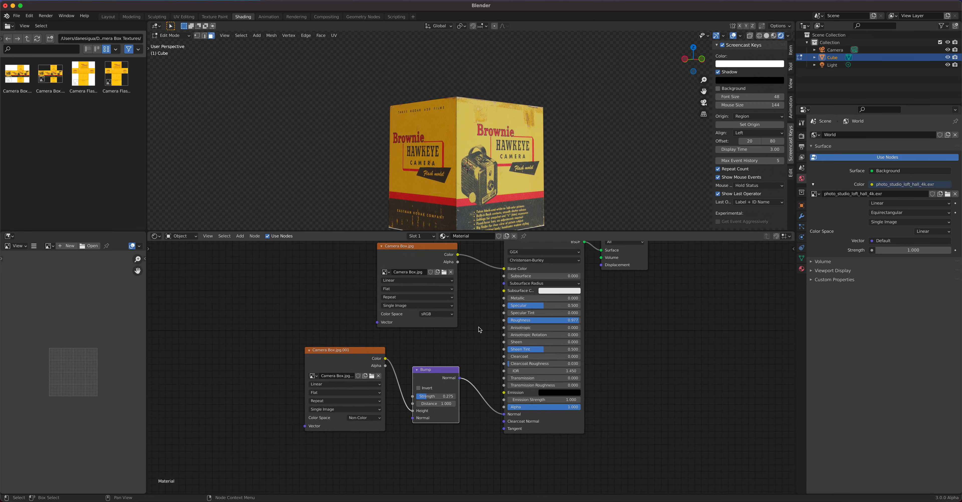
pyautogui.scroll(-1, 479, 329)
pyautogui.moveTo(433, 269); pyautogui.dragTo(369, 263)
pyautogui.moveTo(365, 361); pyautogui.dragTo(357, 388)
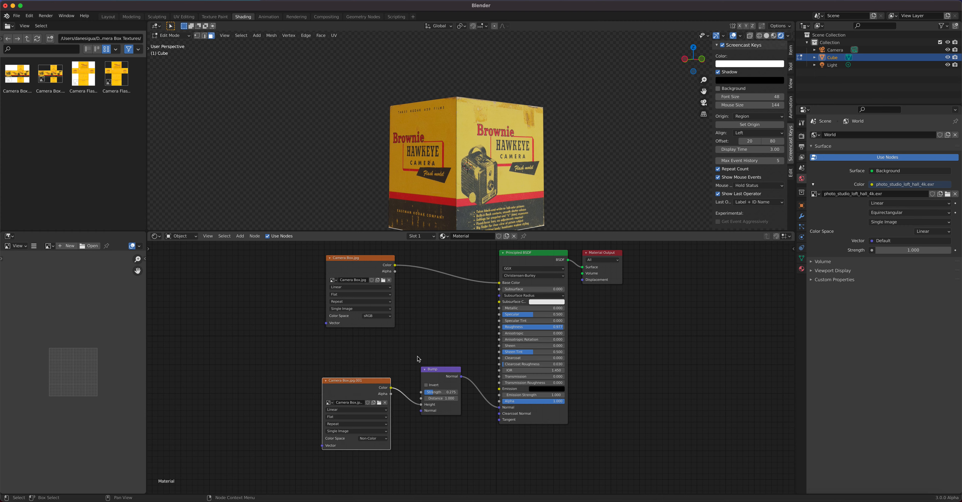
pyautogui.moveTo(438, 366); pyautogui.dragTo(438, 384)
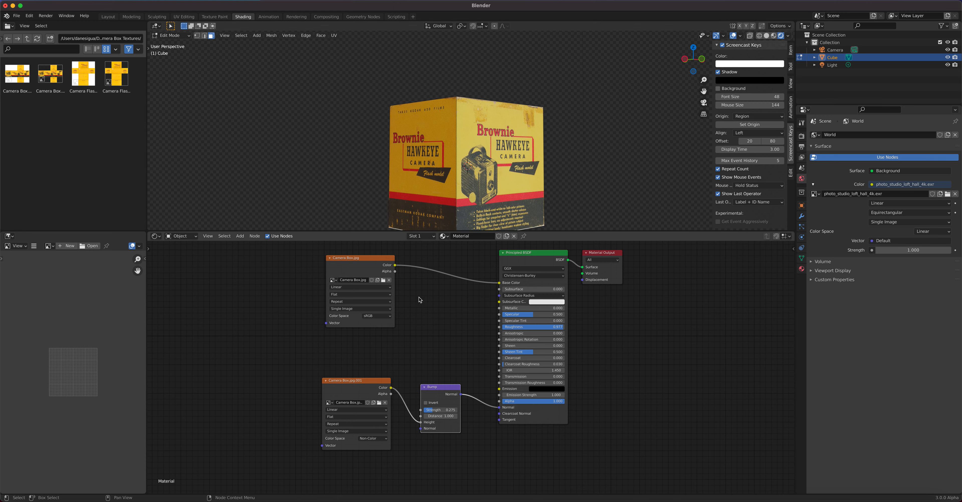
pyautogui.moveTo(364, 261)
pyautogui.mouseDown()
pyautogui.moveTo(365, 250)
pyautogui.moveTo(368, 272)
pyautogui.mouseUp()
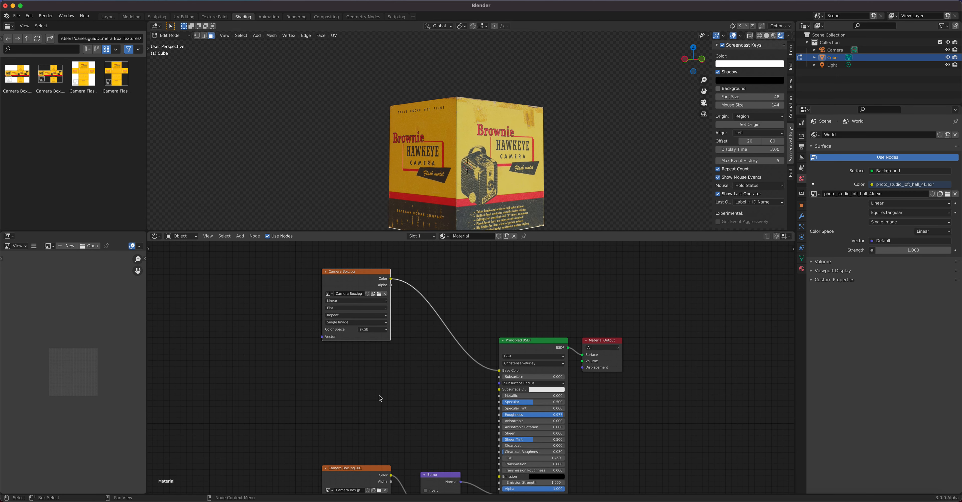
pyautogui.moveTo(362, 467); pyautogui.dragTo(360, 464)
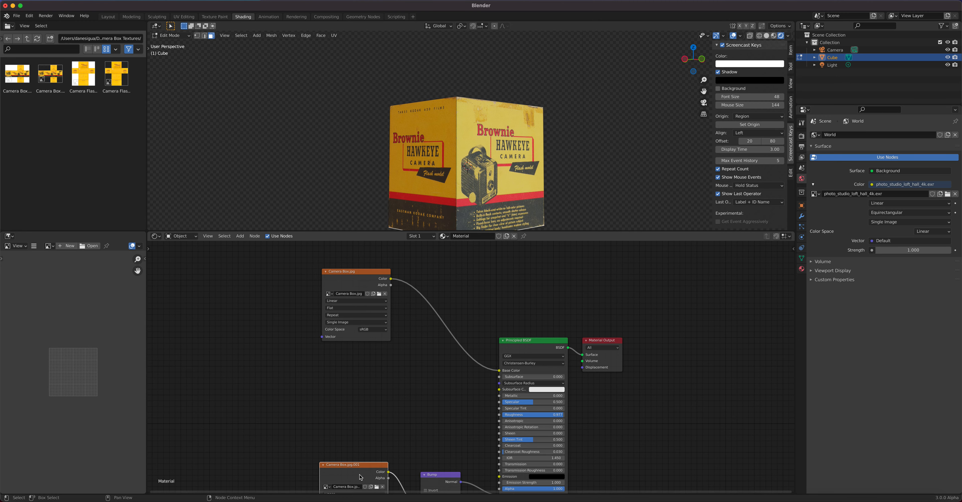
# Step: Paste a copy of the Non-Color image texture node between the two existing image textures
pyautogui.moveTo(411, 430); pyautogui.dragTo(425, 393, button='middle')
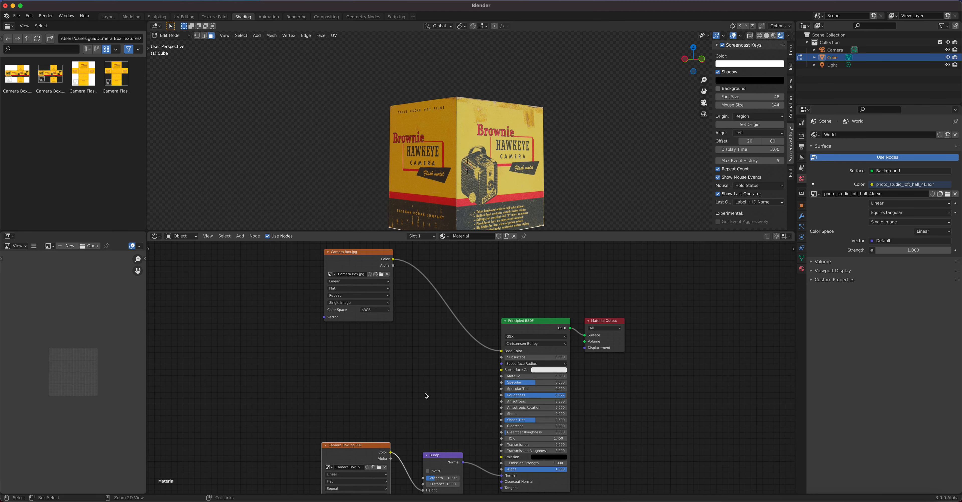
pyautogui.hotkey('ctrl', 'v')
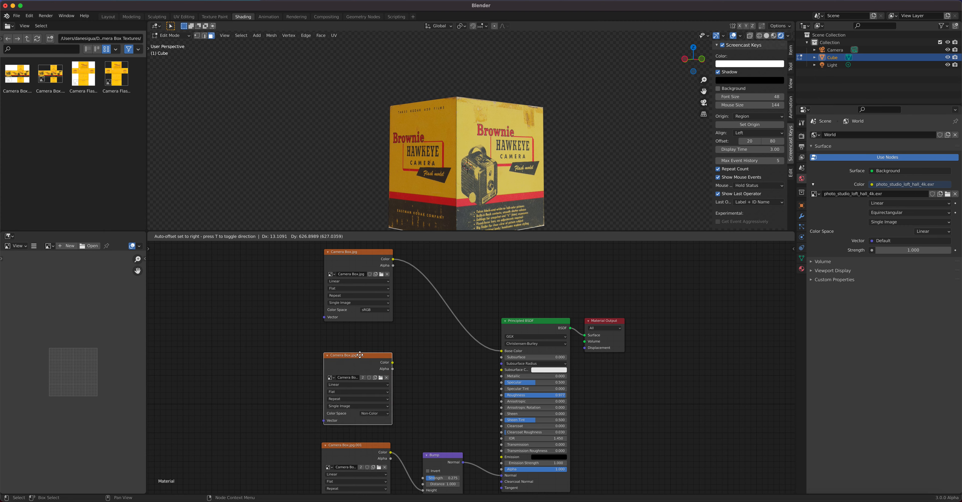
pyautogui.click(386, 374)
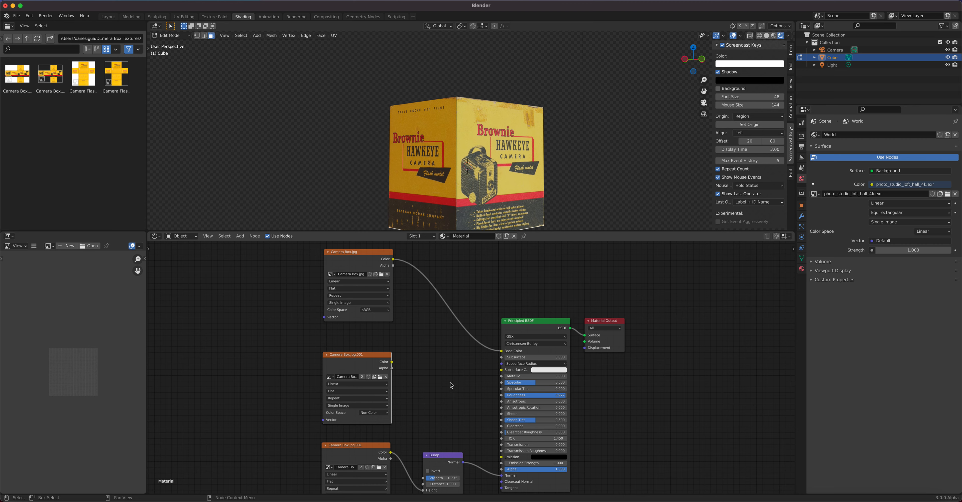
# Step: Add a ColorRamp node between the middle image texture node and the Principled BSDF
pyautogui.click(241, 236)
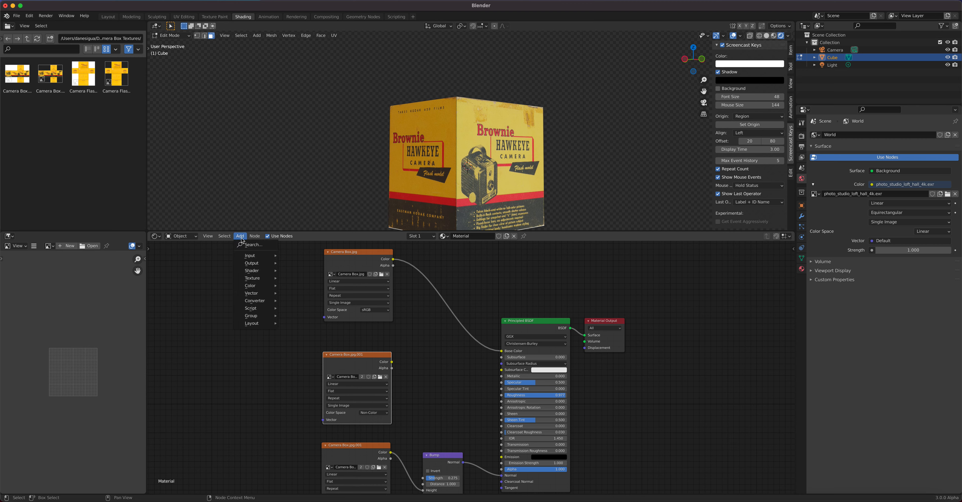
pyautogui.moveTo(252, 303)
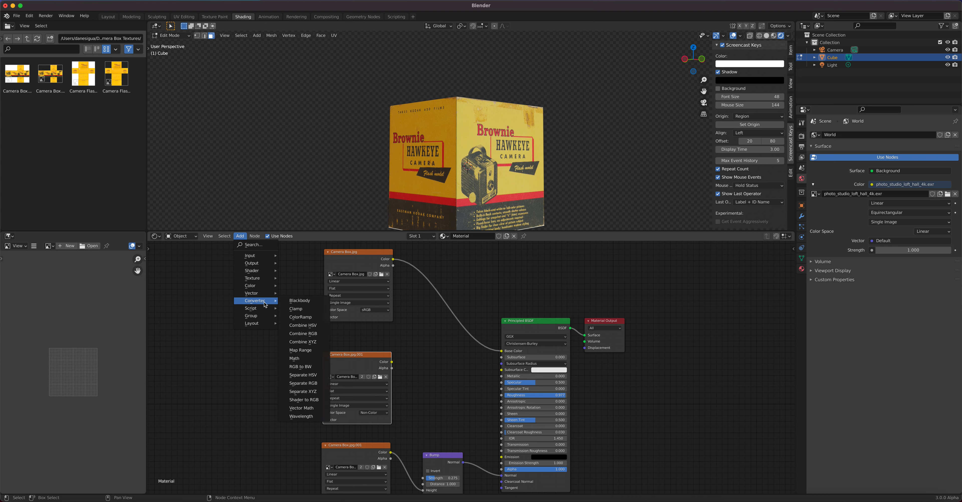
pyautogui.click(312, 317)
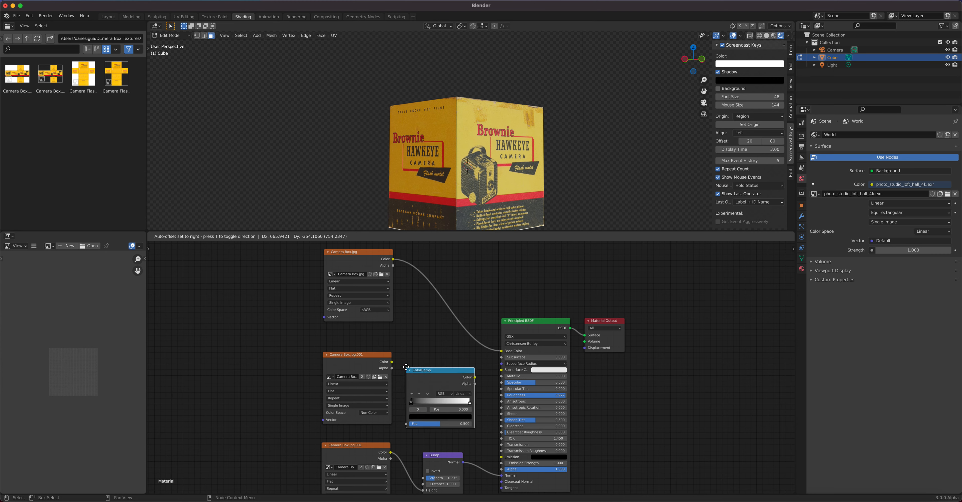
pyautogui.click(406, 366)
# Step: Connect the middle image texture's Color to the ColorRamp's Fac and the ColorRamp's Color to the Principled BSDF's Roughness
pyautogui.scroll(5, 447, 387)
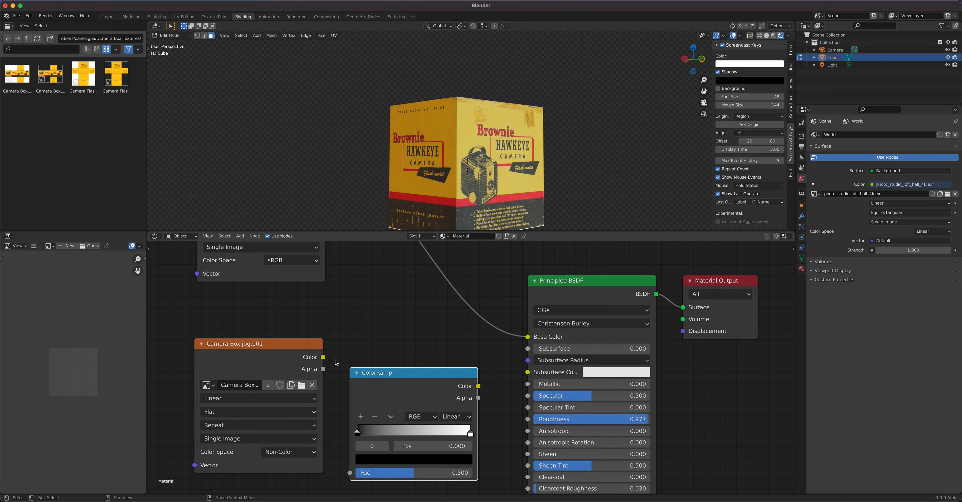
pyautogui.moveTo(337, 362); pyautogui.dragTo(359, 333, button='middle')
pyautogui.moveTo(332, 324); pyautogui.dragTo(369, 443)
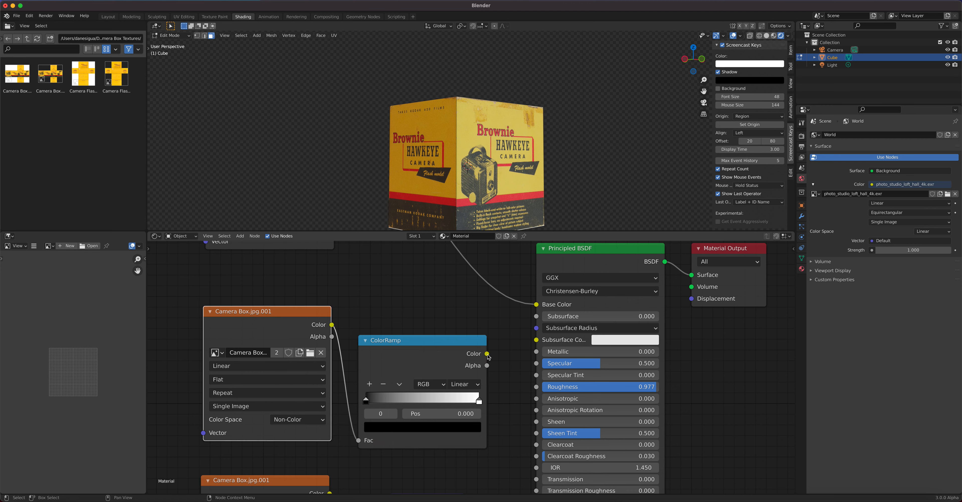
pyautogui.moveTo(487, 354); pyautogui.dragTo(536, 388)
pyautogui.scroll(5, 525, 188)
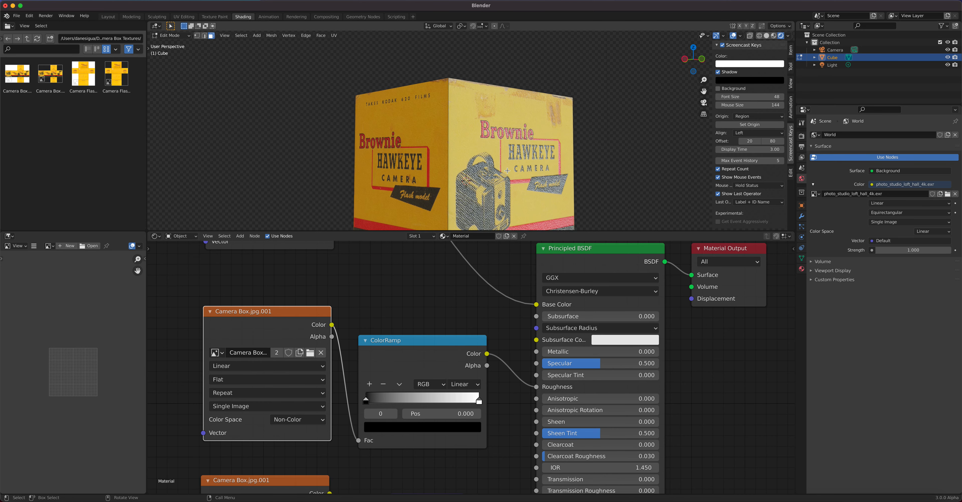
pyautogui.keyDown('shift'); pyautogui.moveTo(525, 188); pyautogui.dragTo(533, 215, button='middle'); pyautogui.keyUp('shift')
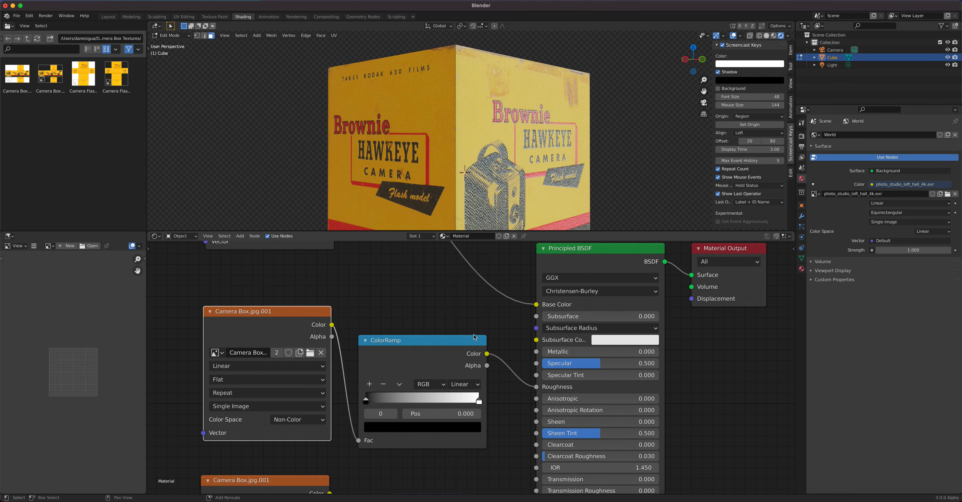
# Step: Try the Bump node's Invert option, leave it off, and set the bump strength to 0.133
pyautogui.scroll(-5, 469, 358)
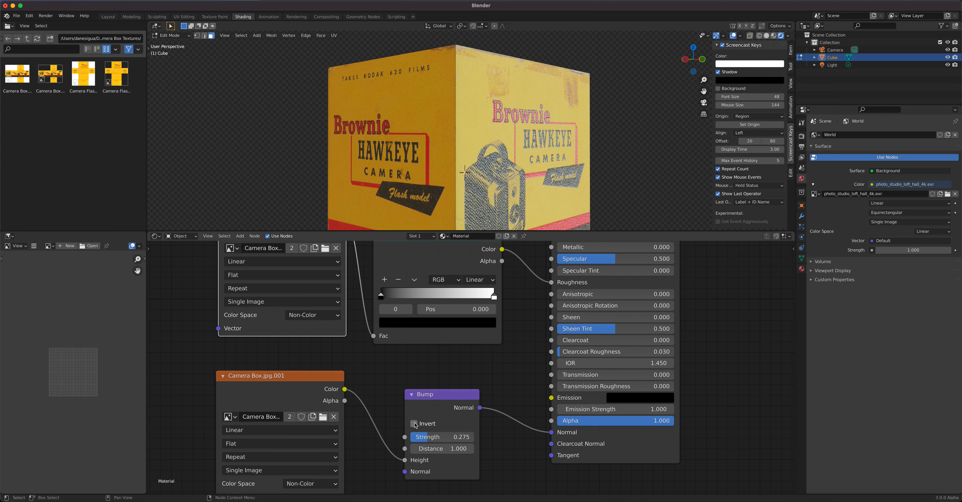
pyautogui.click(414, 423)
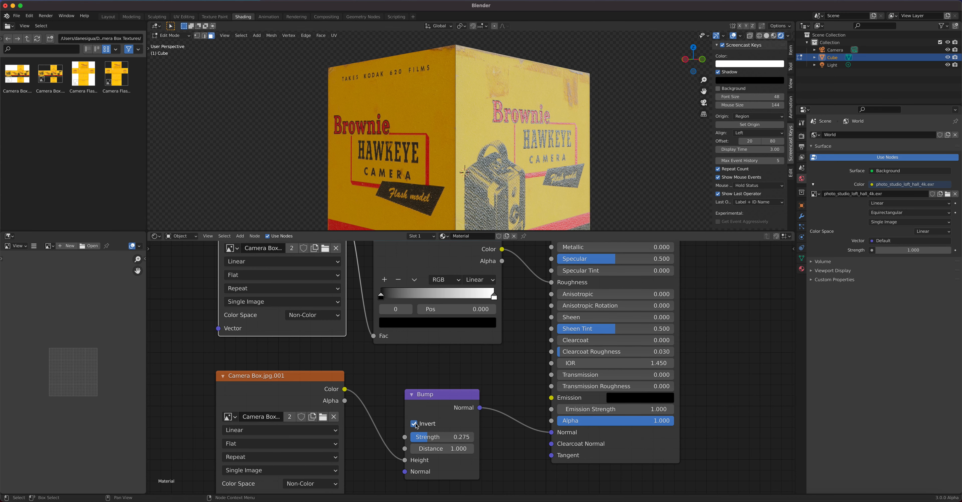
pyautogui.click(414, 423)
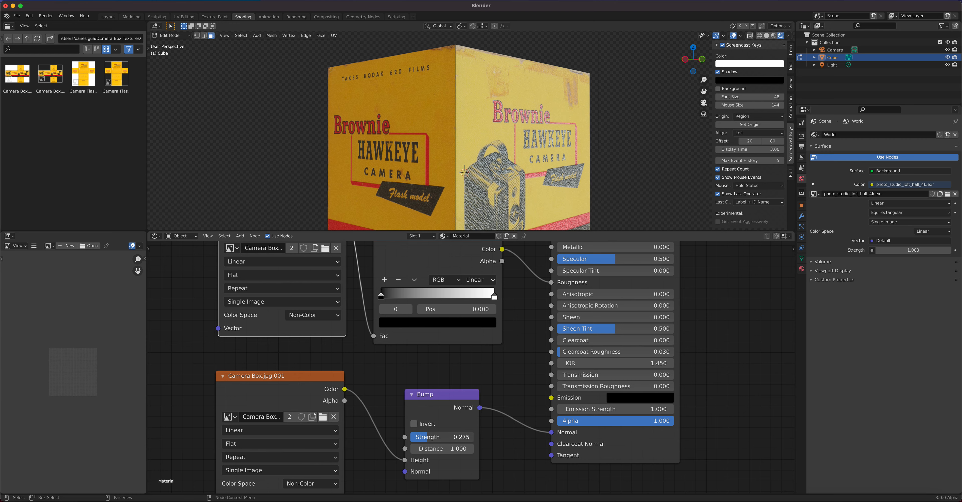
pyautogui.moveTo(442, 436); pyautogui.dragTo(426, 437)
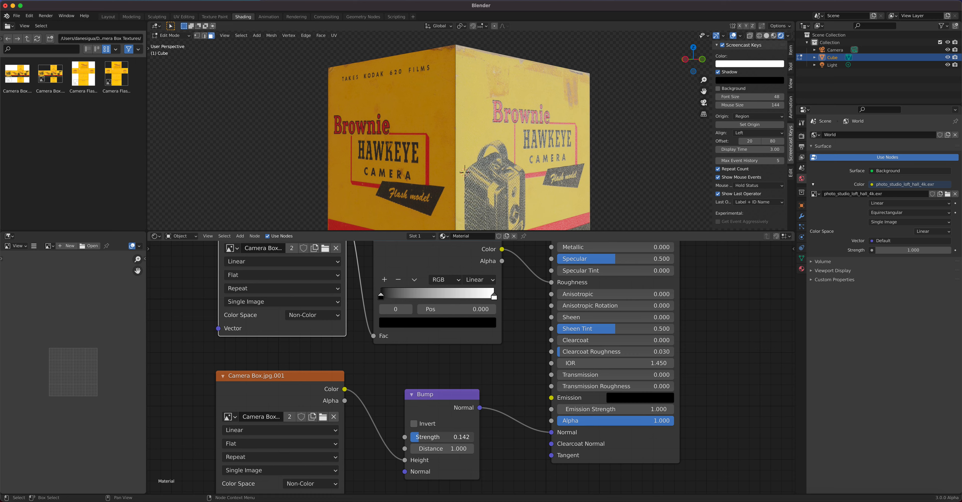
pyautogui.scroll(4, 512, 168)
pyautogui.moveTo(512, 168)
pyautogui.mouseDown(button='middle')
pyautogui.moveTo(490, 177)
pyautogui.moveTo(519, 183)
pyautogui.moveTo(512, 170)
pyautogui.mouseUp(button='middle')
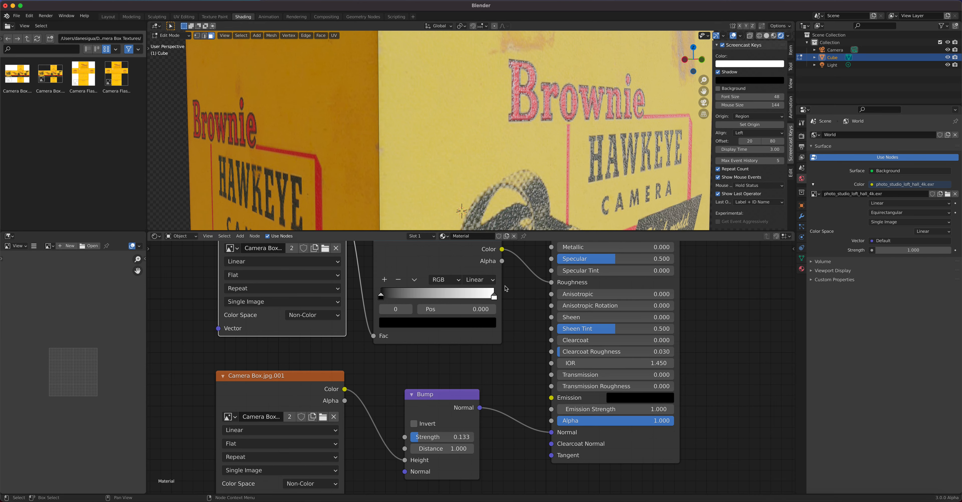
# Step: Move the ColorRamp's white stop to 0.618 and its black stop to 0.061, and check the box's reflections
pyautogui.moveTo(495, 301); pyautogui.dragTo(451, 301)
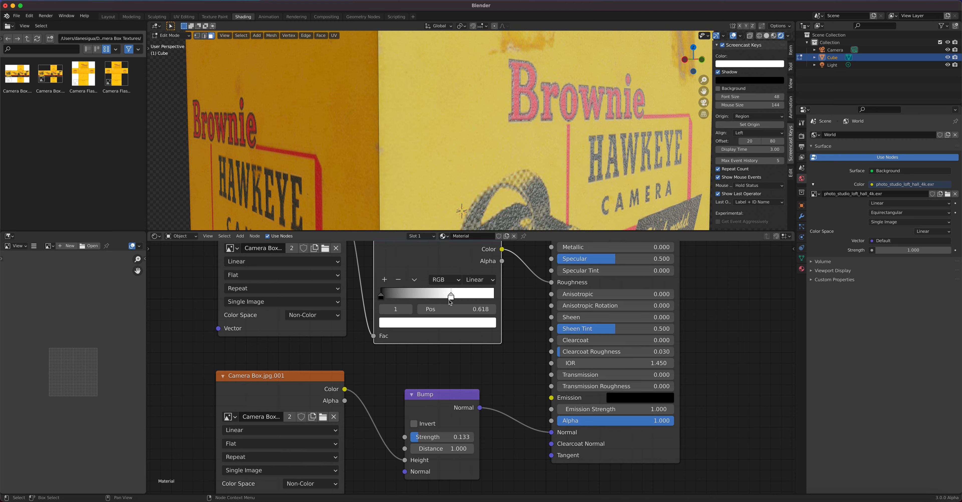
pyautogui.click(382, 295)
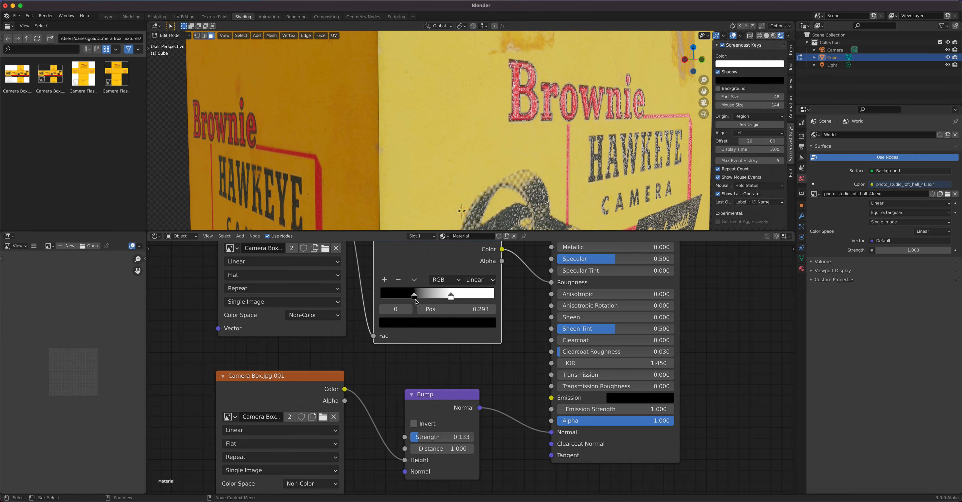
pyautogui.moveTo(381, 300)
pyautogui.mouseDown()
pyautogui.moveTo(426, 301)
pyautogui.moveTo(372, 303)
pyautogui.mouseUp()
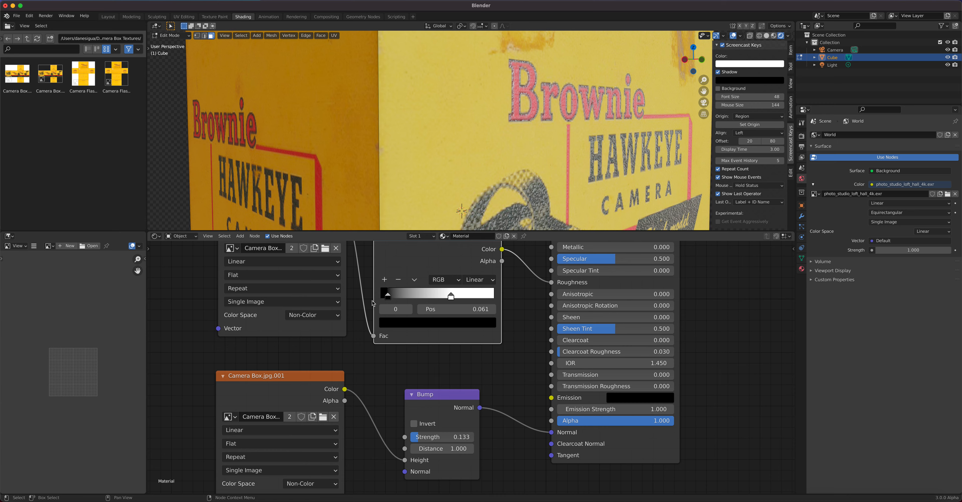
pyautogui.scroll(-6, 631, 157)
pyautogui.moveTo(631, 157); pyautogui.dragTo(517, 145, button='middle')
pyautogui.scroll(-3, 445, 159)
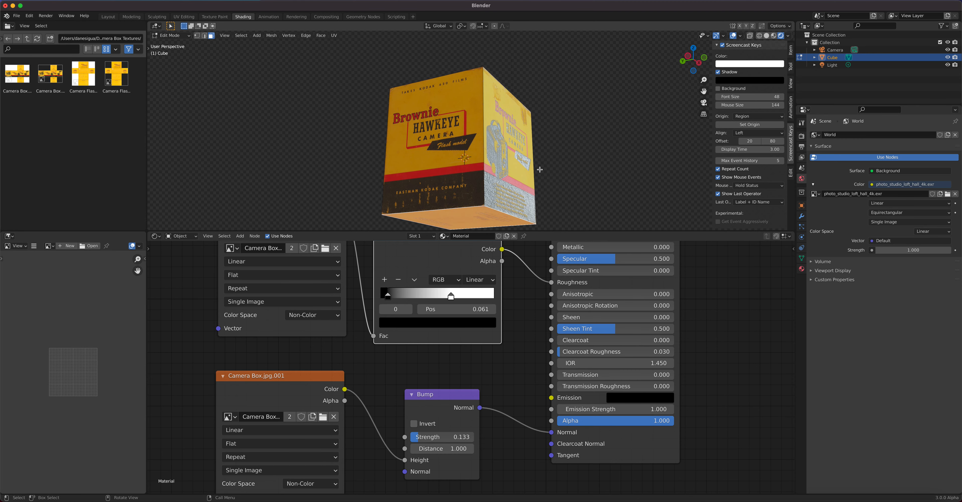
# Step: Nudge the ColorRamp's black stop slightly towards white, set the white stop to 0.220, and inspect the box's shine
pyautogui.scroll(4, 517, 145)
pyautogui.scroll(2, 517, 144)
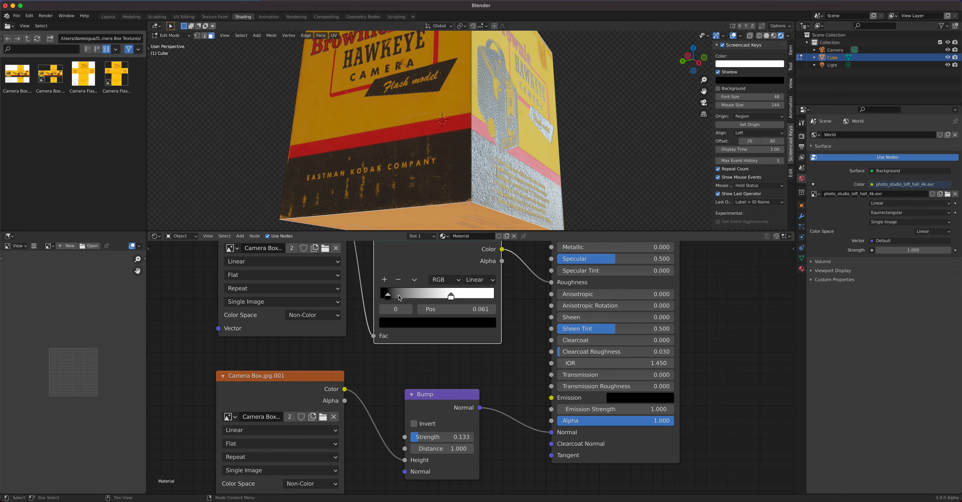
pyautogui.moveTo(388, 299); pyautogui.dragTo(386, 301)
pyautogui.moveTo(457, 299)
pyautogui.mouseDown()
pyautogui.moveTo(413, 299)
pyautogui.moveTo(517, 304)
pyautogui.moveTo(433, 304)
pyautogui.mouseUp()
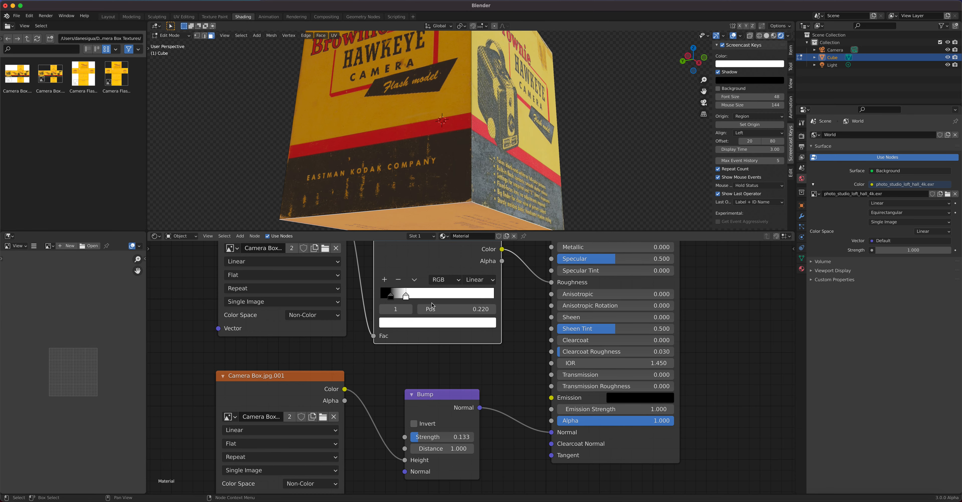
pyautogui.moveTo(385, 168); pyautogui.dragTo(489, 163, button='middle')
pyautogui.scroll(2, 501, 170)
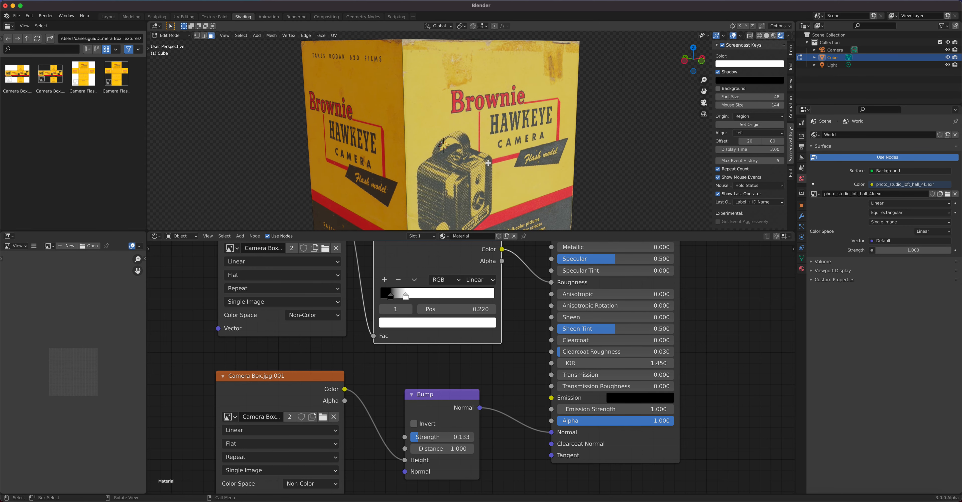
# Step: Move the base color image texture node down, closer to the other two texture nodes
pyautogui.scroll(-4, 467, 336)
pyautogui.moveTo(464, 298); pyautogui.dragTo(495, 356, button='middle')
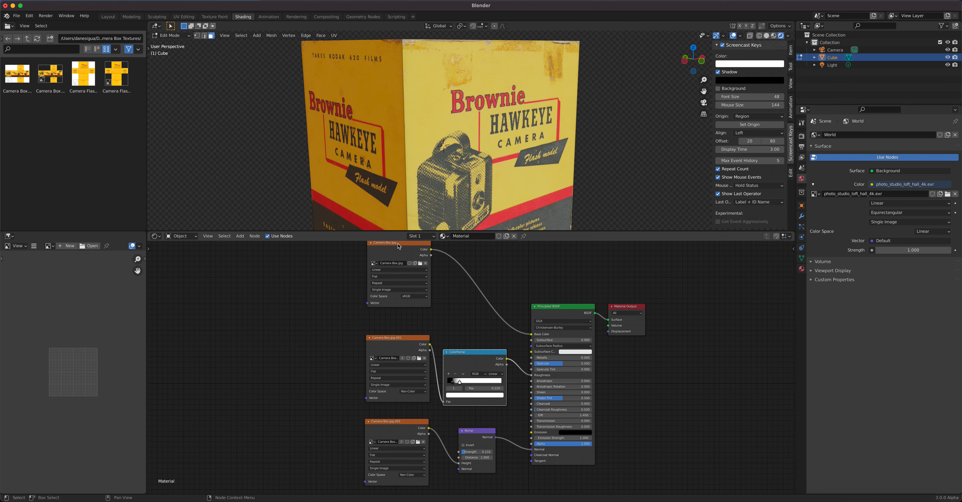
pyautogui.moveTo(399, 245); pyautogui.dragTo(399, 260)
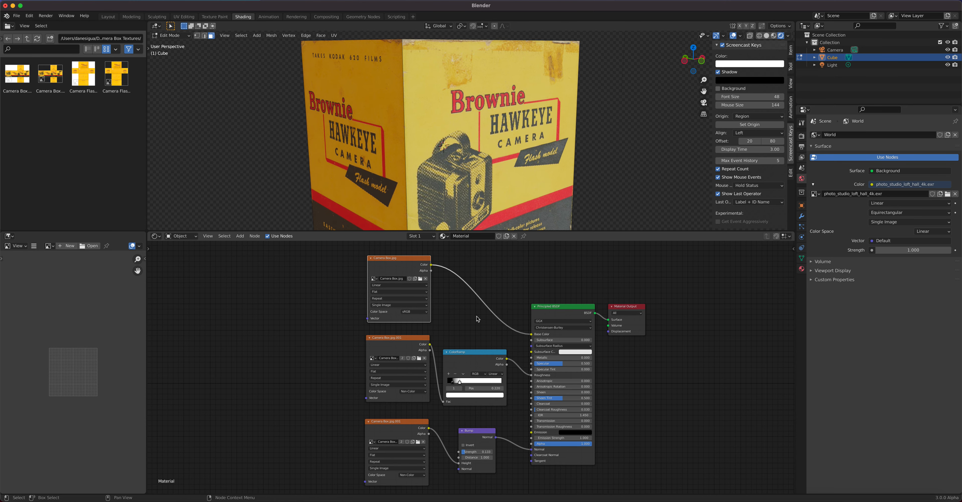
# Step: Switch to the Layout workspace and save the project as Brownie Box in the Blender Files folder
pyautogui.click(108, 17)
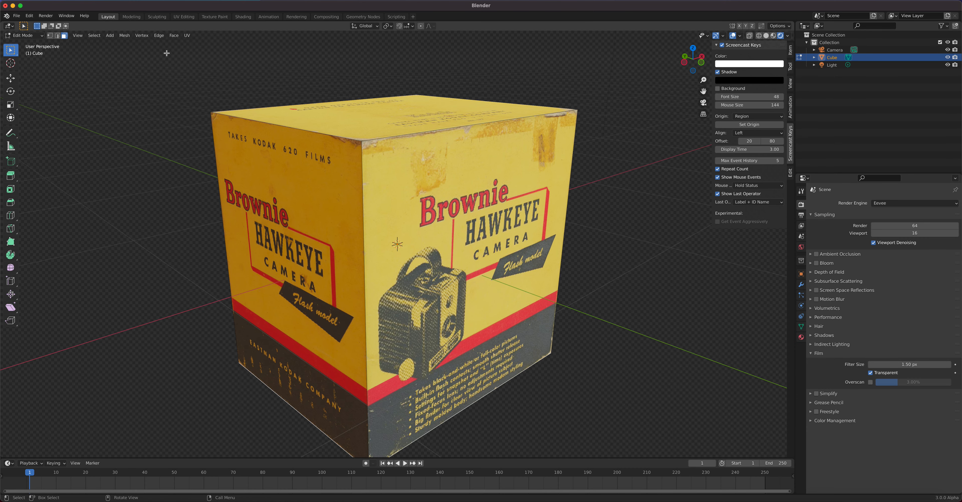
pyautogui.click(17, 15)
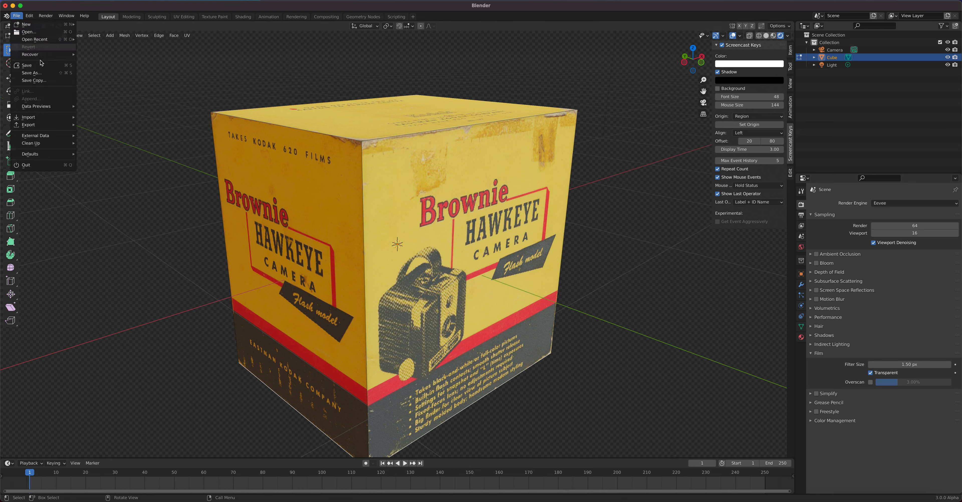
pyautogui.click(54, 73)
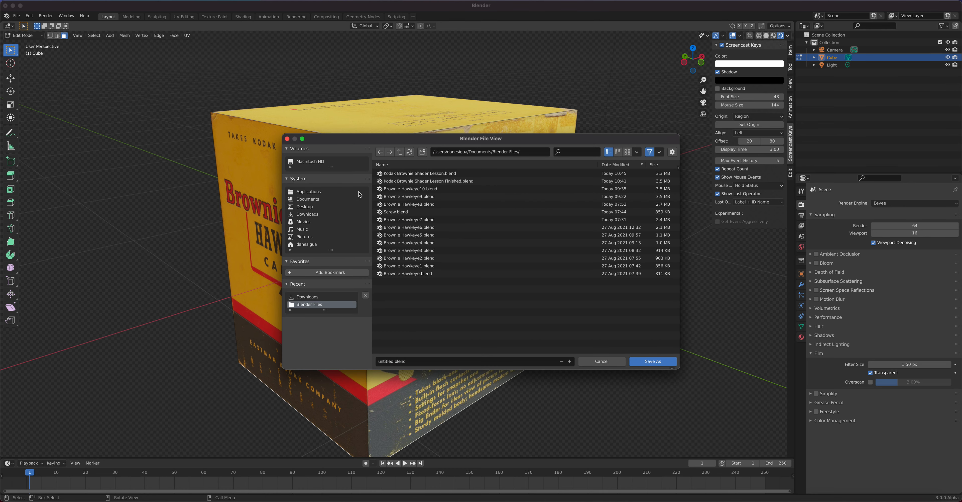
pyautogui.click(396, 360)
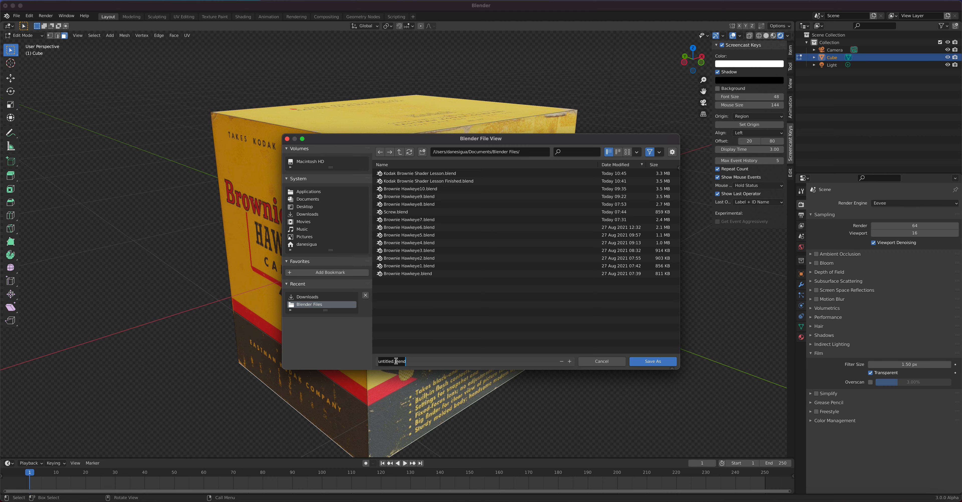
pyautogui.write('Brownie Box')
pyautogui.click(640, 361)
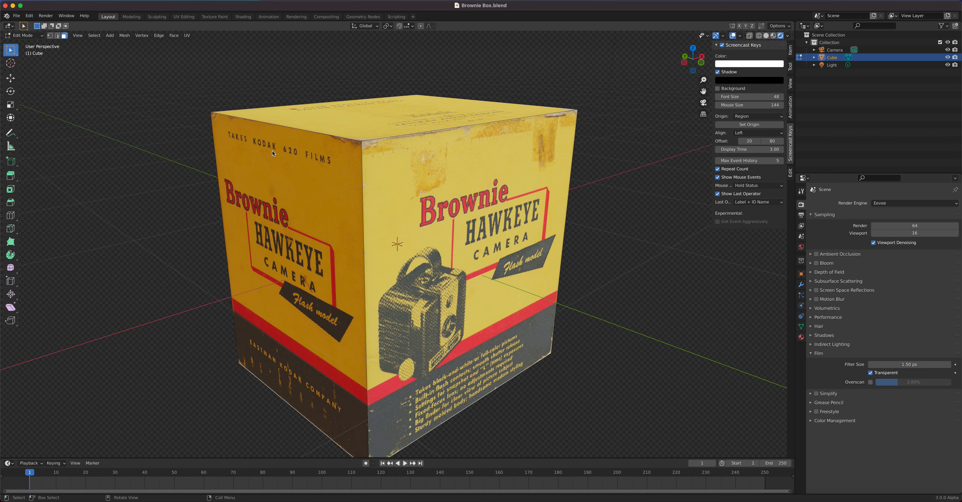
# Step: Switch the cube to Object Mode and apply its transforms
pyautogui.click(24, 35)
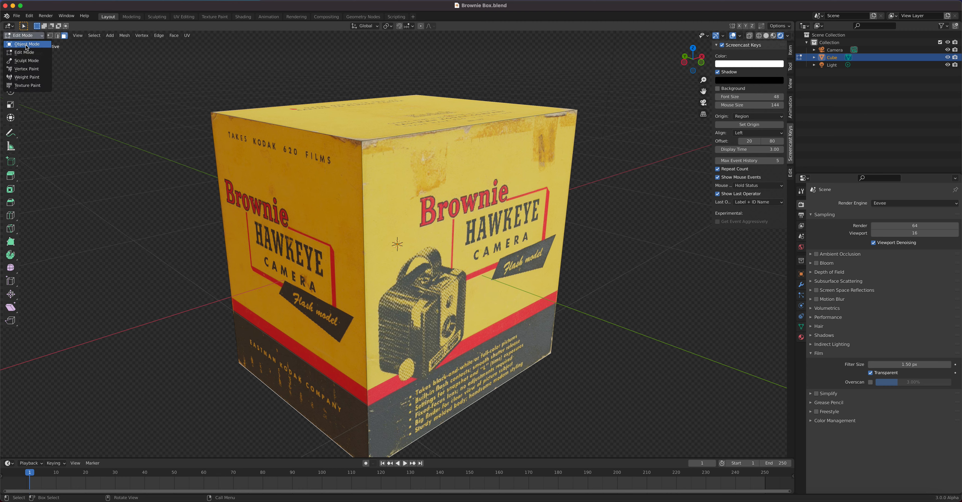
pyautogui.click(26, 44)
pyautogui.click(102, 36)
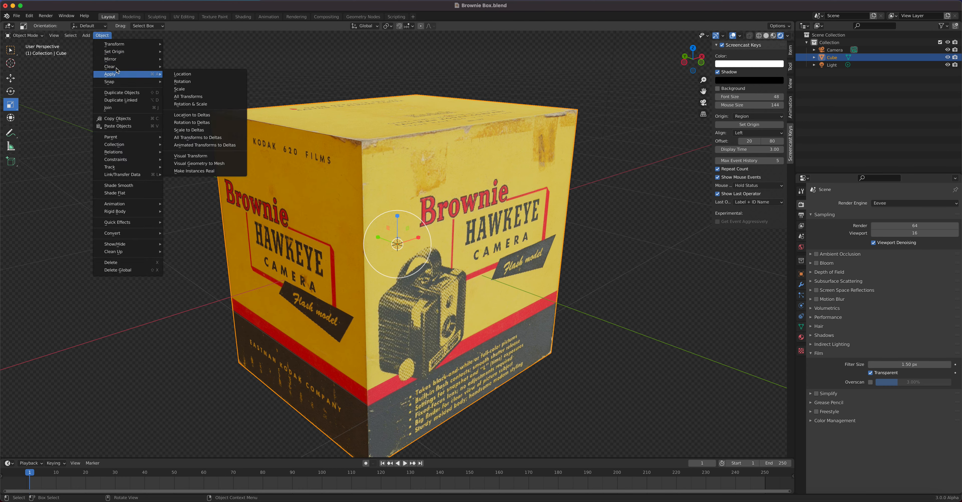
pyautogui.moveTo(116, 41)
pyautogui.moveTo(119, 74)
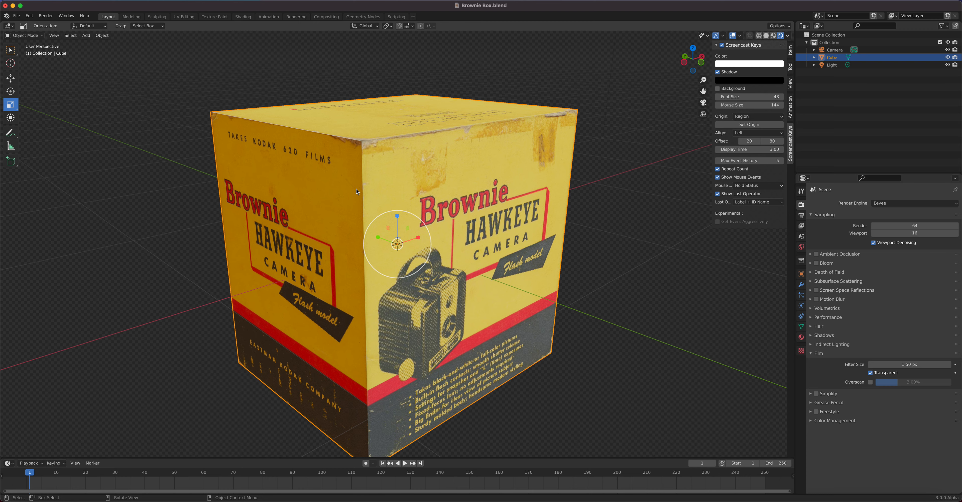
# Step: Select all of the cube's edges in Edit Mode and bevel them by about 0.006 m with one segment
pyautogui.press('Tab')
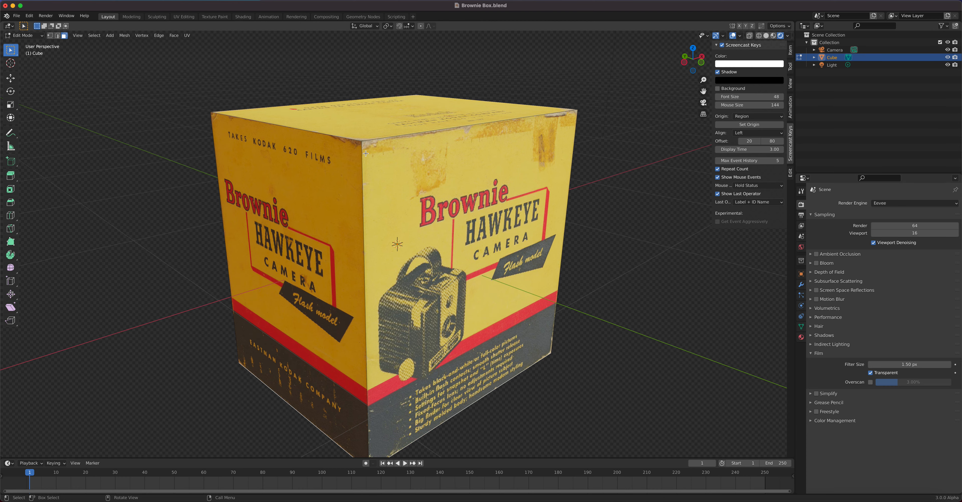
pyautogui.click(58, 36)
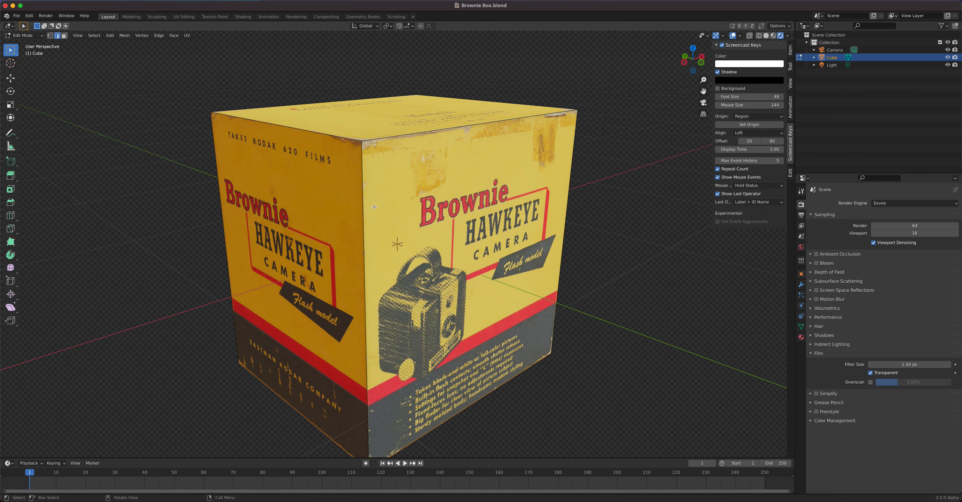
pyautogui.press('a')
pyautogui.moveTo(458, 261)
pyautogui.mouseDown(button='middle')
pyautogui.moveTo(337, 264)
pyautogui.moveTo(463, 267)
pyautogui.mouseUp(button='middle')
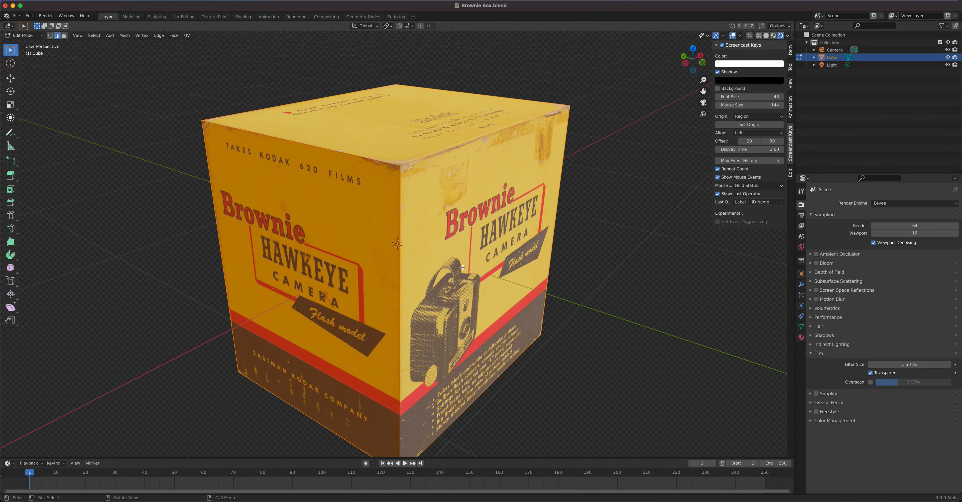
pyautogui.rightClick(429, 156)
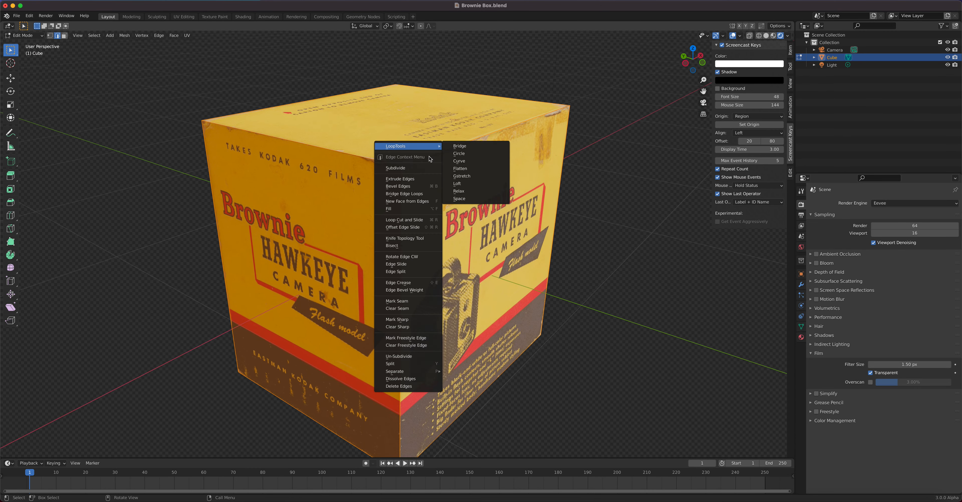
pyautogui.click(415, 187)
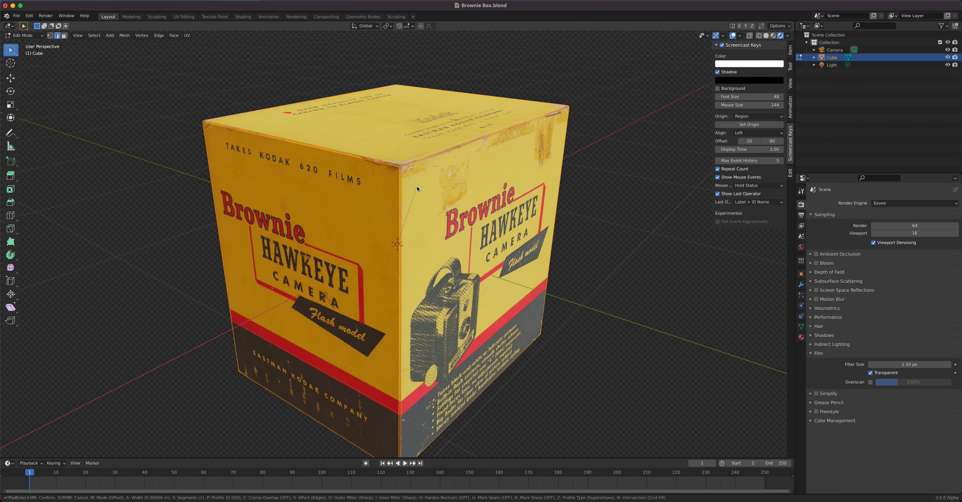
pyautogui.click(418, 186)
pyautogui.moveTo(418, 185); pyautogui.dragTo(465, 177, button='middle')
pyautogui.scroll(3, 226, 111)
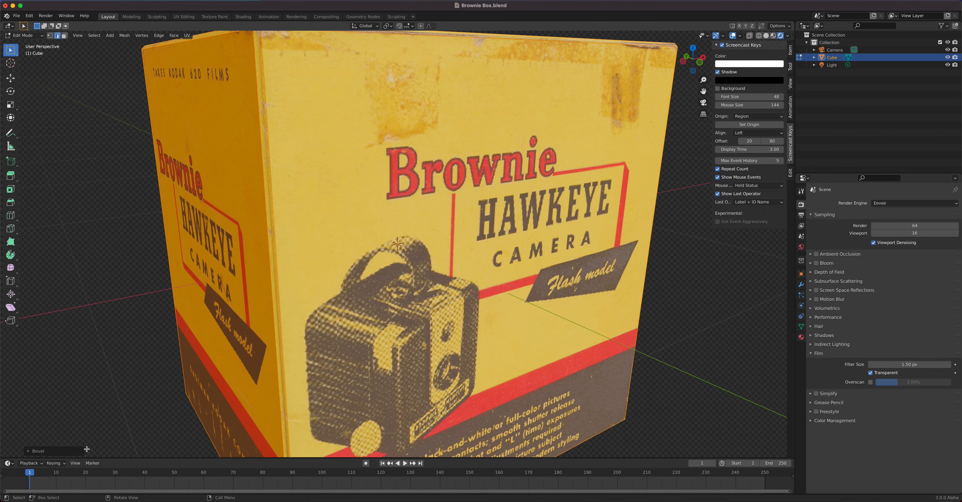
# Step: Undo the last bevel on the cube's edges
pyautogui.click(31, 452)
pyautogui.click(29, 454)
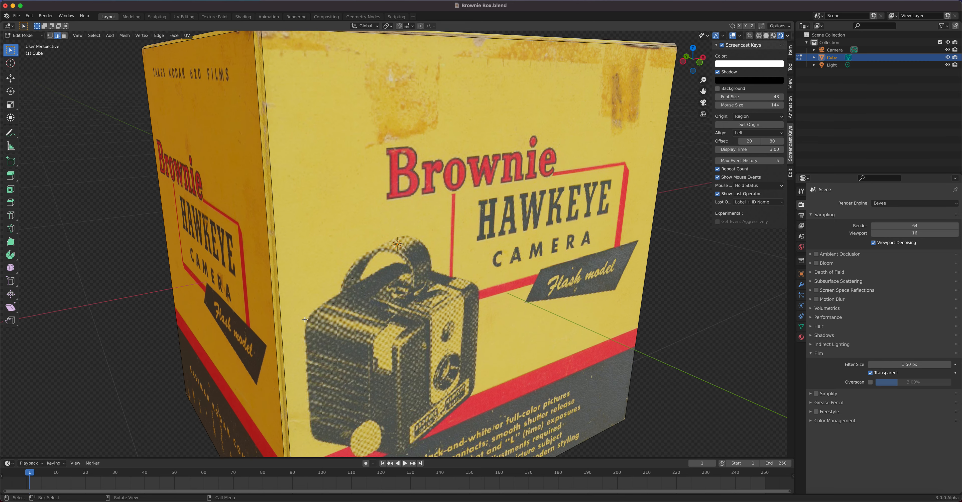
pyautogui.hotkey('ctrl', 'l')
pyautogui.hotkey('ctrl', 'z')
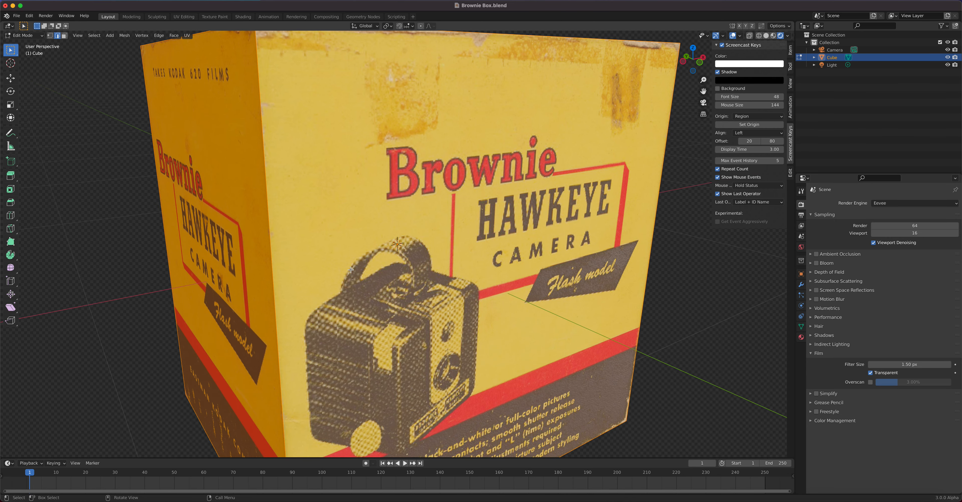
# Step: Bevel all of the cube's selected edges by about 0.009 m with four segments
pyautogui.scroll(-1, 353, 230)
pyautogui.moveTo(354, 230); pyautogui.dragTo(357, 210, button='middle')
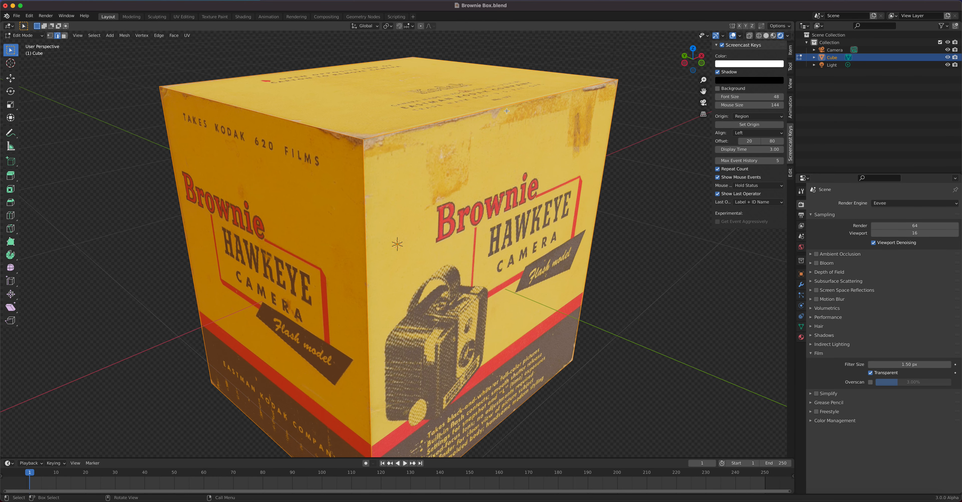
pyautogui.moveTo(438, 252); pyautogui.dragTo(430, 229, button='middle')
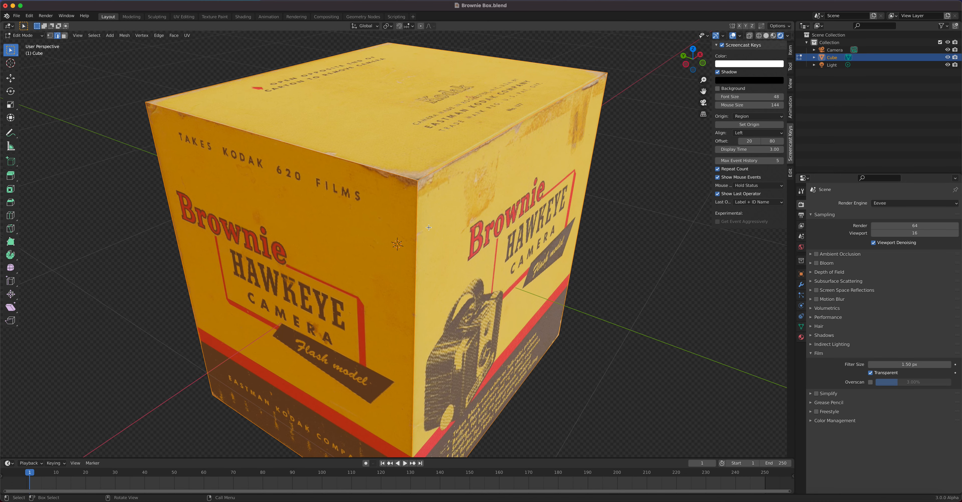
pyautogui.rightClick(416, 210)
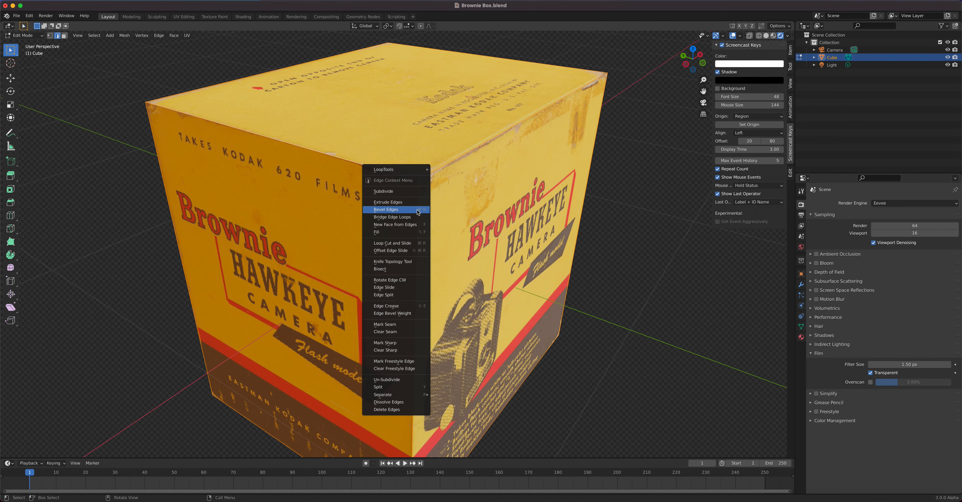
pyautogui.click(417, 210)
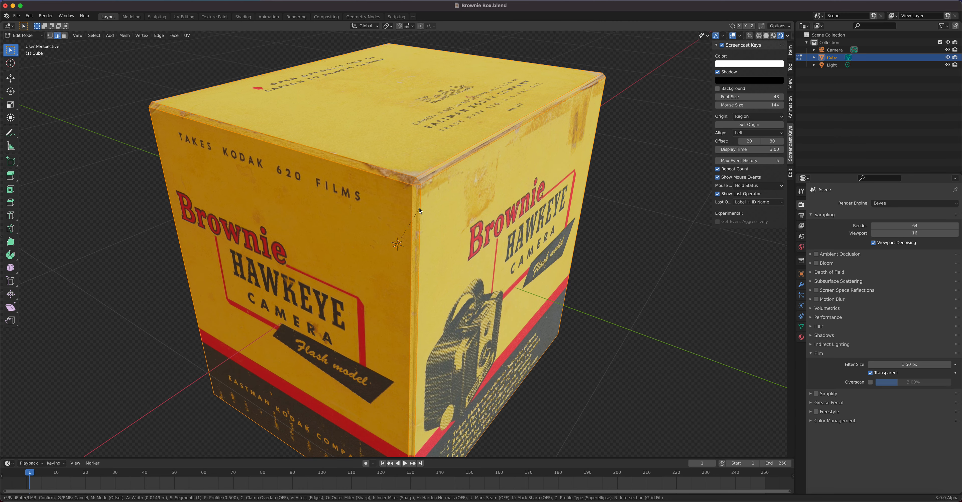
pyautogui.click(419, 209)
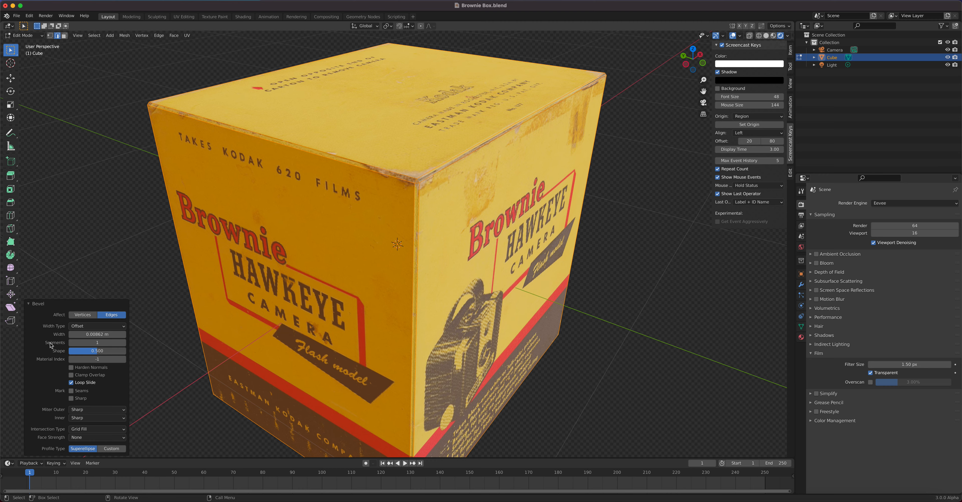
pyautogui.click(124, 342)
pyautogui.click(124, 342)
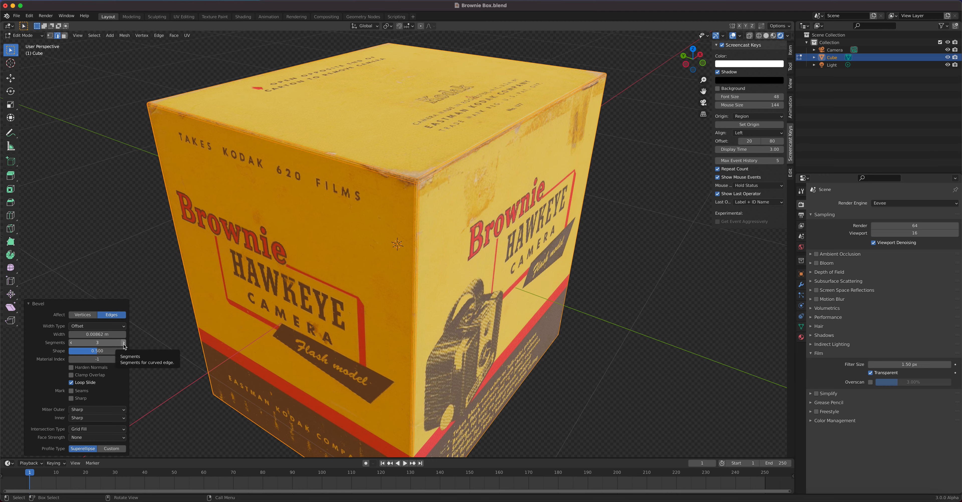
pyautogui.click(124, 342)
# Step: Inspect the beveled corner up close and check the cube's unwrapped faces against the box image in the UV editor
pyautogui.scroll(3, 302, 251)
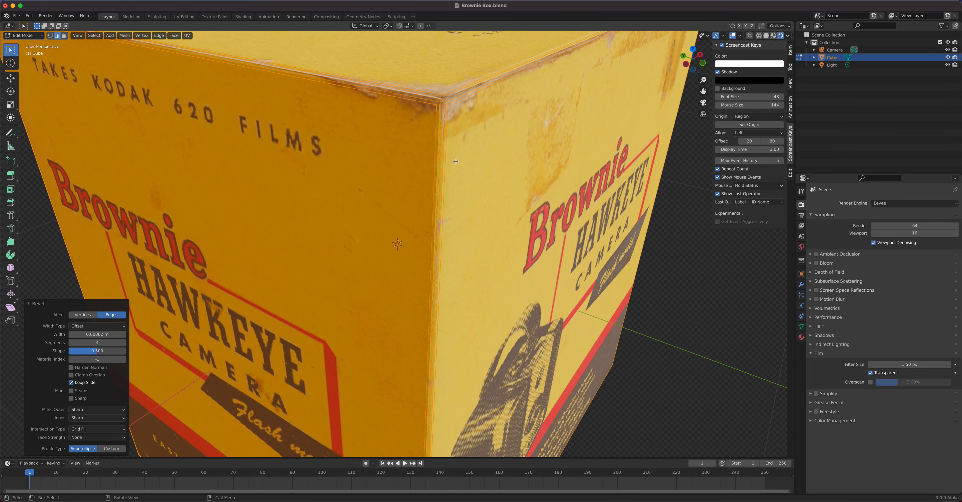
pyautogui.scroll(1, 456, 159)
pyautogui.scroll(-1, 455, 152)
pyautogui.keyDown('shift'); pyautogui.moveTo(461, 157); pyautogui.dragTo(461, 231, button='middle'); pyautogui.keyUp('shift')
pyautogui.scroll(4, 480, 318)
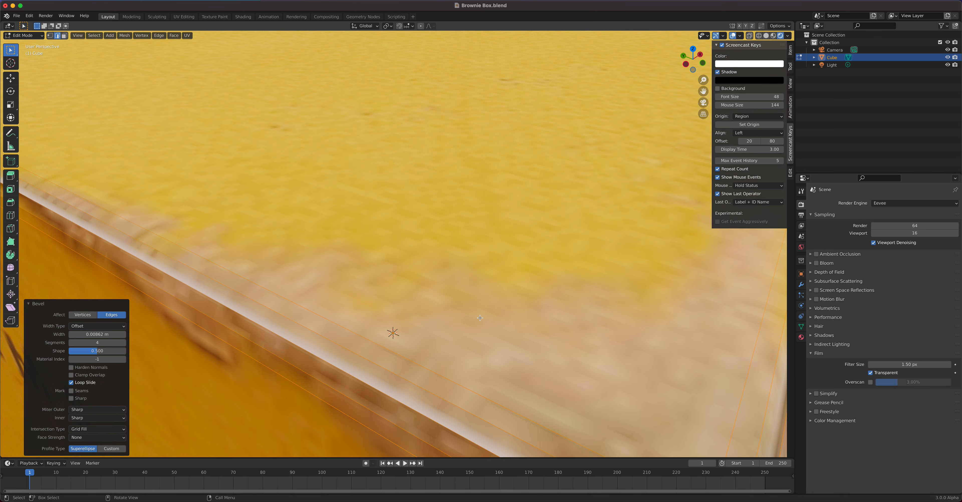
pyautogui.scroll(-4, 432, 332)
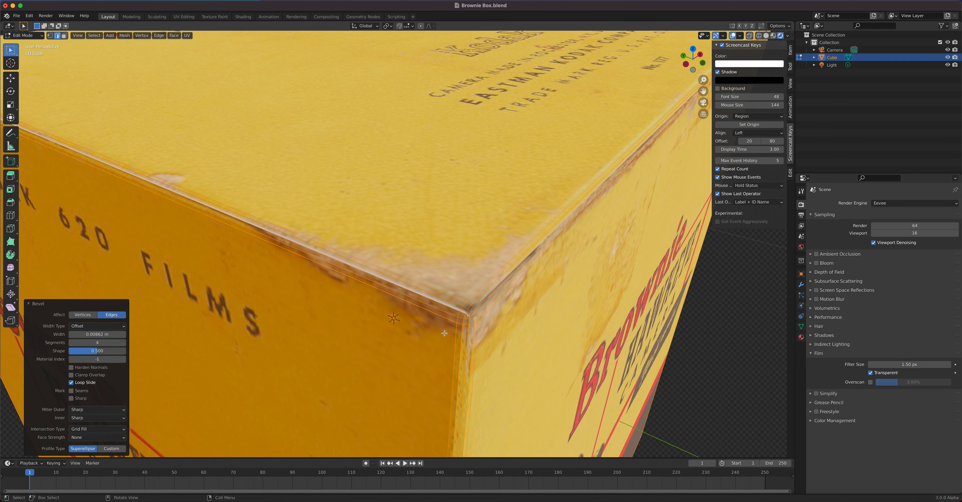
pyautogui.moveTo(470, 314); pyautogui.dragTo(430, 295, button='middle')
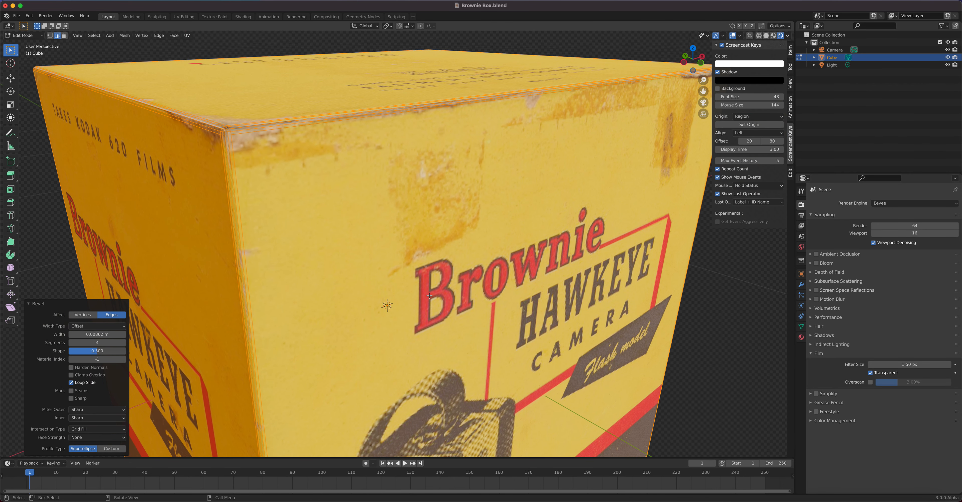
pyautogui.click(183, 17)
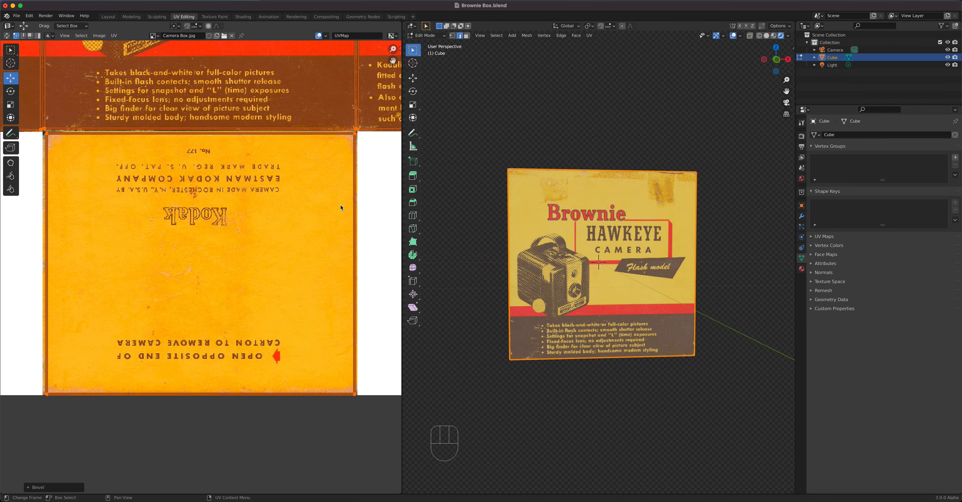
pyautogui.click(108, 17)
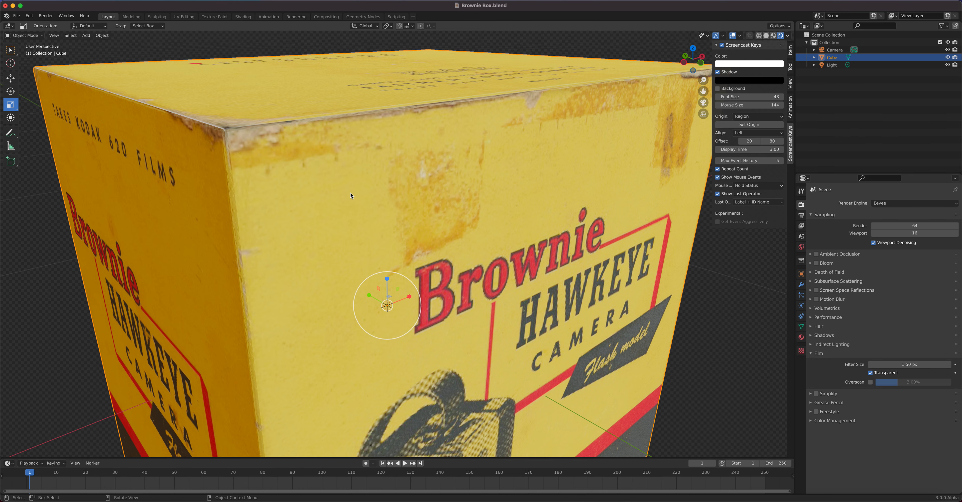
# Step: Apply smooth shading to the beveled cube in Object Mode
pyautogui.press('Tab')
pyautogui.press('Tab')
pyautogui.rightClick(316, 150)
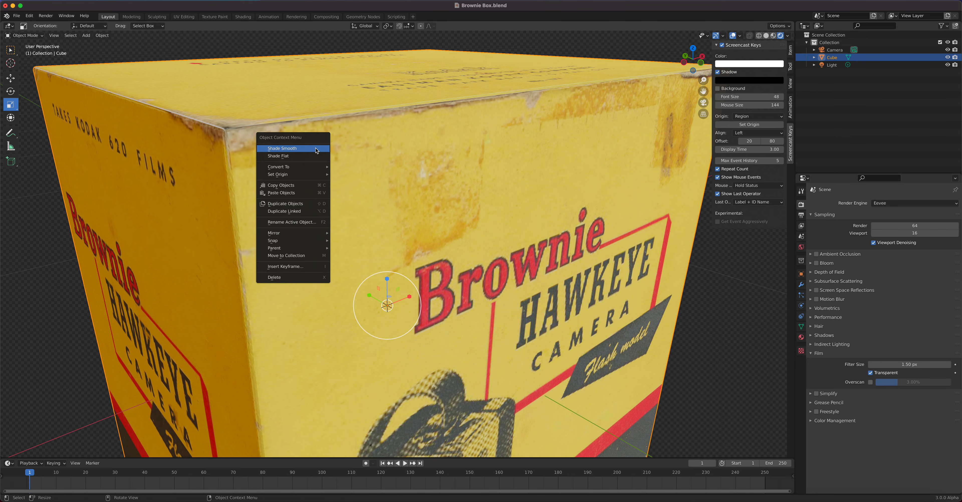
pyautogui.click(280, 148)
pyautogui.scroll(-4, 431, 206)
pyautogui.press('Tab')
pyautogui.press('Tab')
pyautogui.moveTo(348, 217); pyautogui.dragTo(438, 261, button='middle')
pyautogui.scroll(6, 450, 256)
pyautogui.scroll(-8, 410, 281)
# Step: Add three evenly spaced vertical loop cuts through the front and top of the cube in Edit Mode
pyautogui.press('Tab')
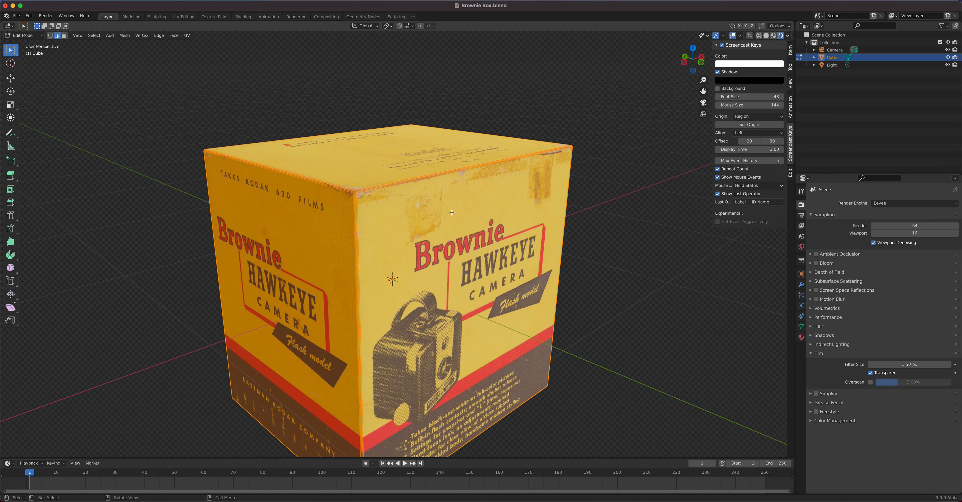
pyautogui.hotkey('ctrl', 'r')
pyautogui.scroll(2, 420, 166)
pyautogui.click(420, 166)
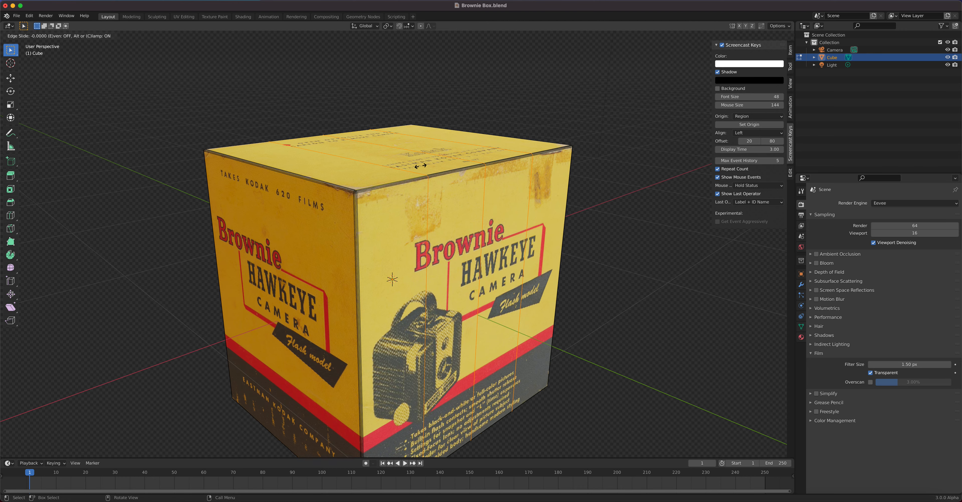
pyautogui.rightClick(420, 165)
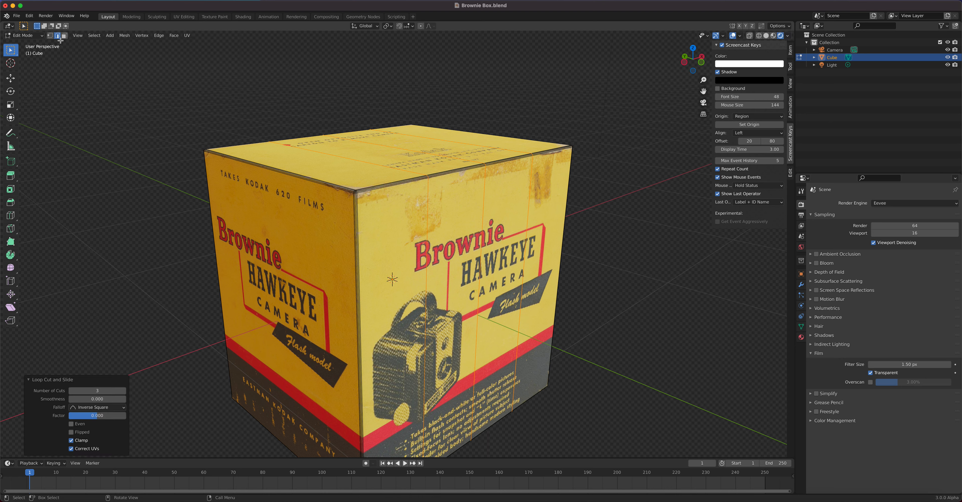
# Step: Try moving a group of vertices around the cube's top slightly along the vertical axis
pyautogui.click(50, 36)
pyautogui.moveTo(402, 168); pyautogui.dragTo(443, 191)
pyautogui.moveTo(407, 150); pyautogui.dragTo(408, 151)
pyautogui.moveTo(509, 202); pyautogui.dragTo(508, 202)
pyautogui.click(10, 78)
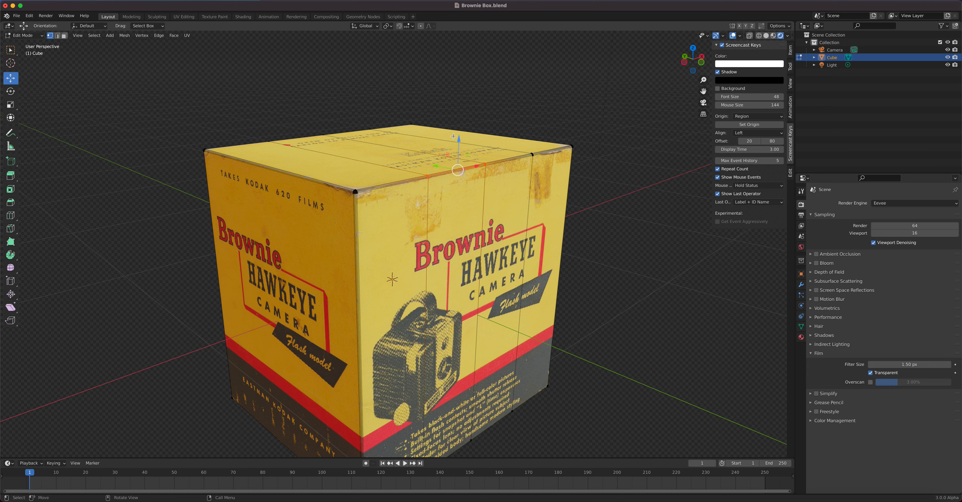
pyautogui.moveTo(458, 135); pyautogui.dragTo(456, 133)
pyautogui.press('2')
pyautogui.press('a')
pyautogui.press('Tab')
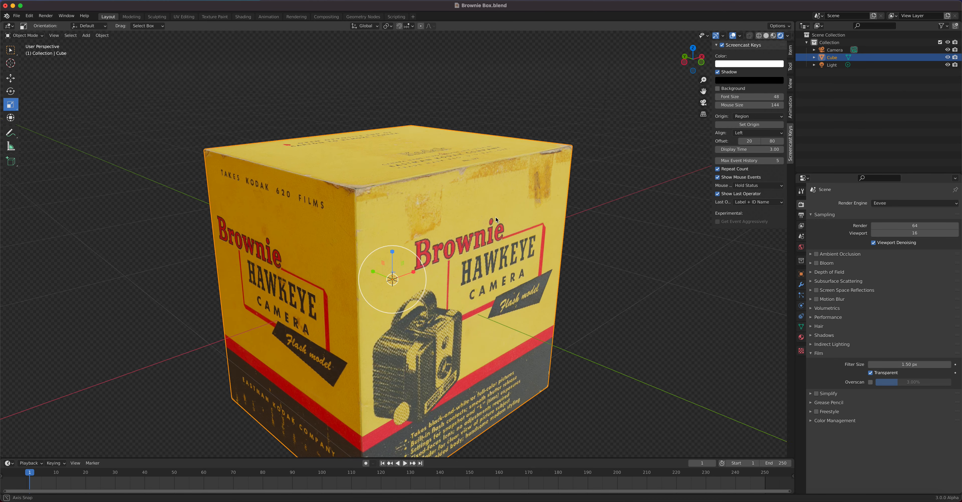
# Step: Reapply Shade Smooth to the cube in Object Mode and check its beveled edges
pyautogui.moveTo(496, 217); pyautogui.dragTo(475, 194, button='middle')
pyautogui.rightClick(476, 194)
pyautogui.click(467, 194)
pyautogui.scroll(5, 447, 202)
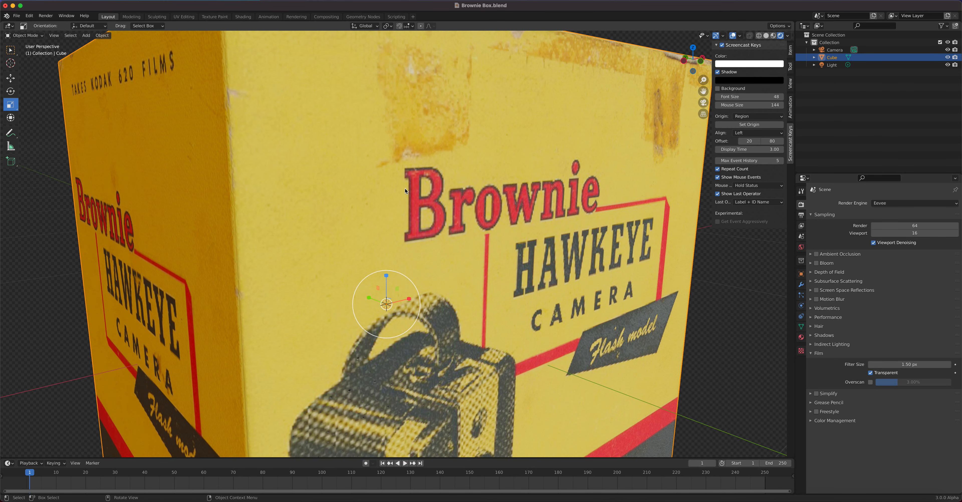
pyautogui.moveTo(404, 187); pyautogui.dragTo(406, 199, button='middle')
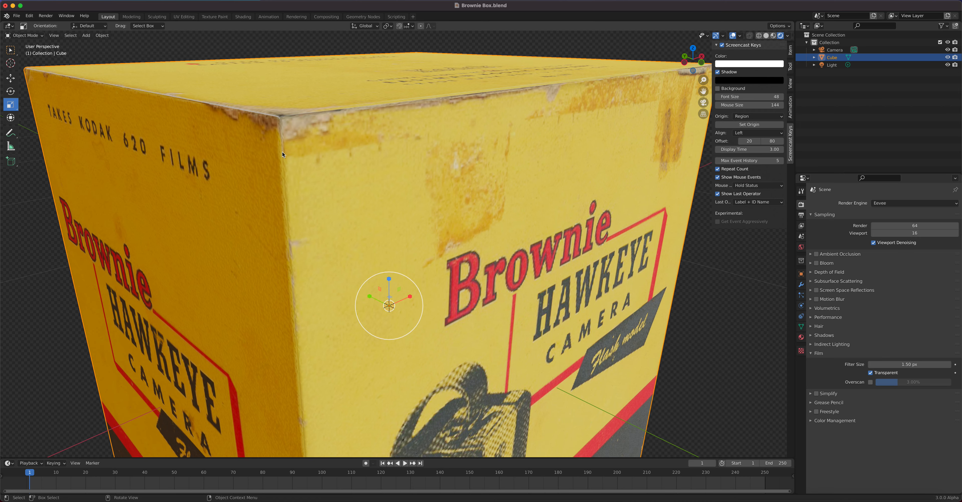
pyautogui.press('Tab')
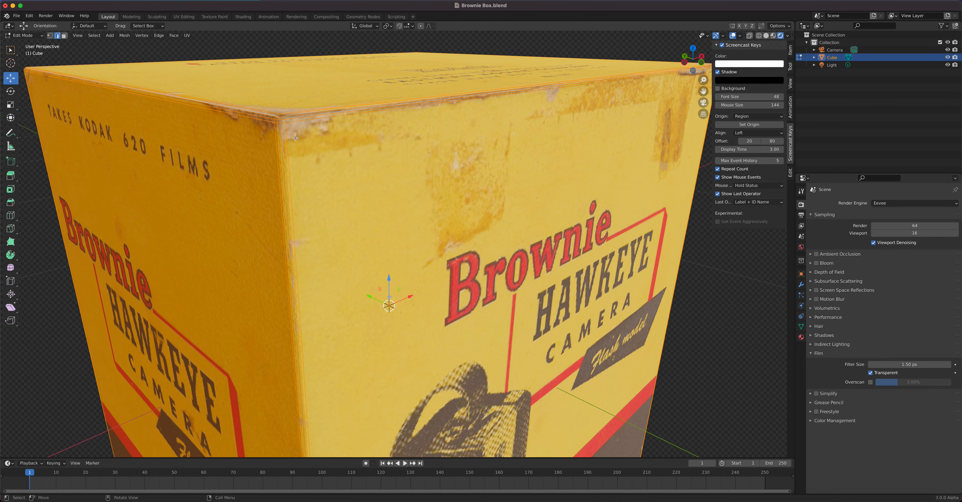
pyautogui.scroll(-8, 441, 207)
pyautogui.press('Tab')
pyautogui.moveTo(441, 207)
pyautogui.mouseDown(button='middle')
pyautogui.moveTo(380, 201)
pyautogui.moveTo(401, 217)
pyautogui.moveTo(449, 215)
pyautogui.mouseUp(button='middle')
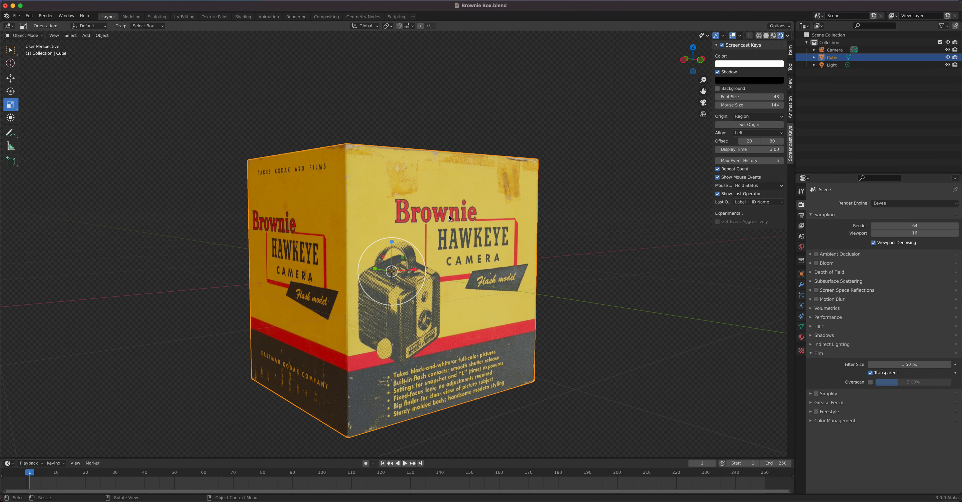
# Step: Save the Brownie Box project and copy the cube for pasting into another file
pyautogui.hotkey('ctrl', 's')
pyautogui.moveTo(448, 215); pyautogui.dragTo(460, 224, button='middle')
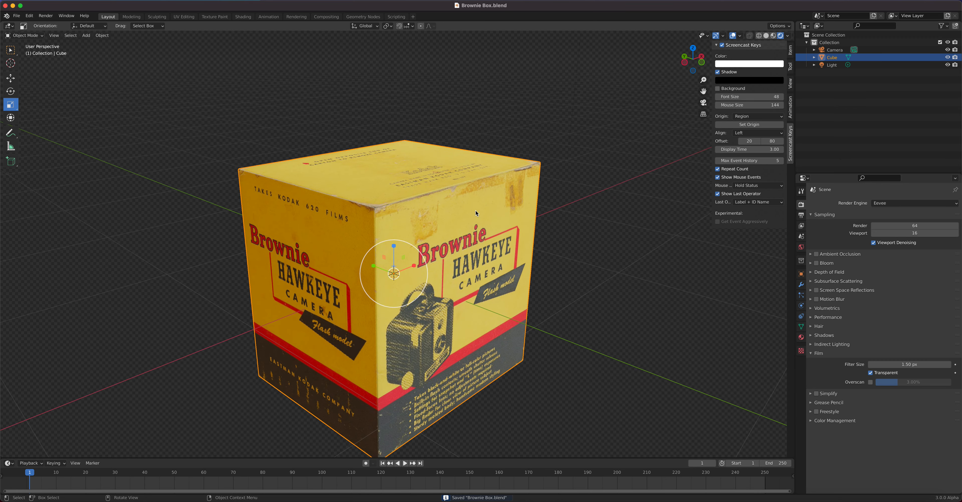
pyautogui.moveTo(458, 209); pyautogui.dragTo(445, 187, button='middle')
pyautogui.scroll(-1, 450, 209)
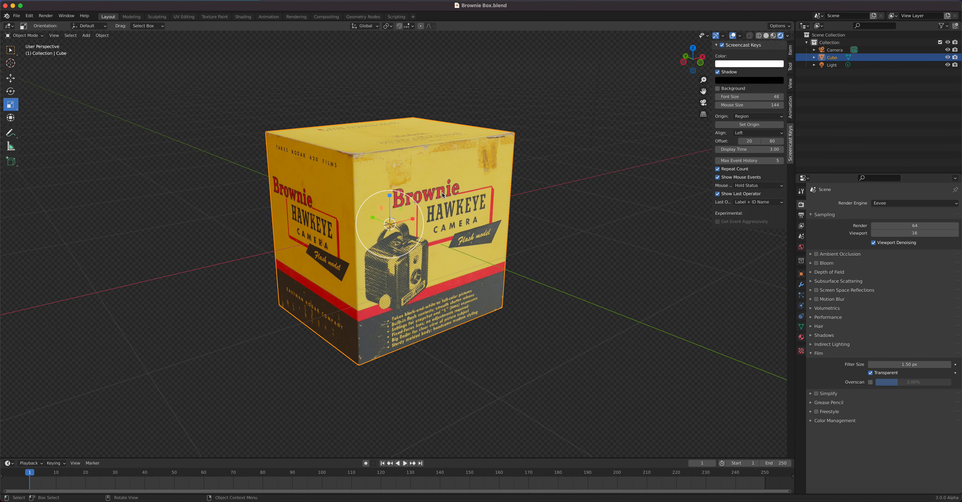
pyautogui.scroll(1, 442, 195)
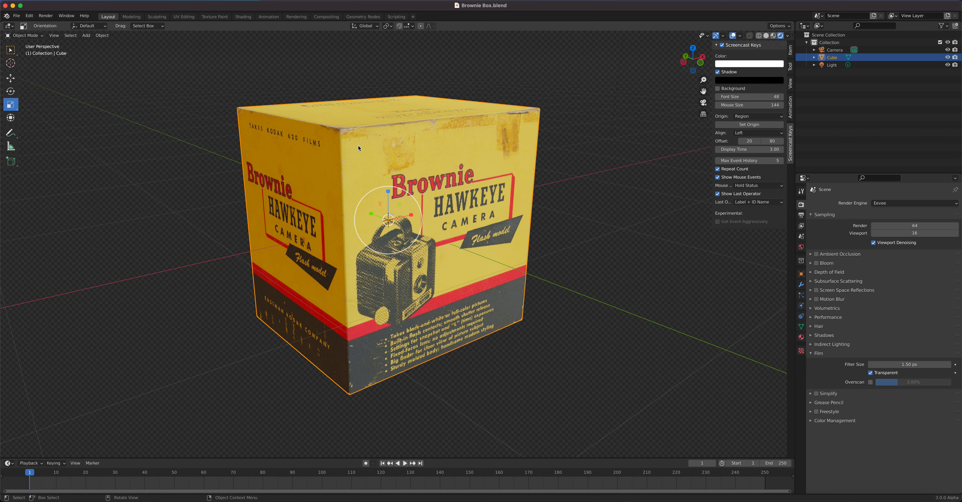
pyautogui.hotkey('ctrl', 'c')
pyautogui.click(18, 16)
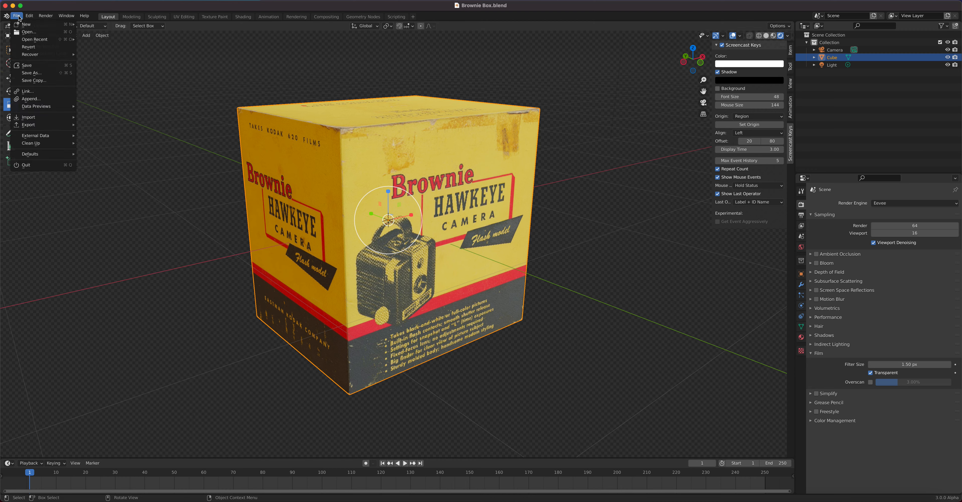
pyautogui.click(26, 65)
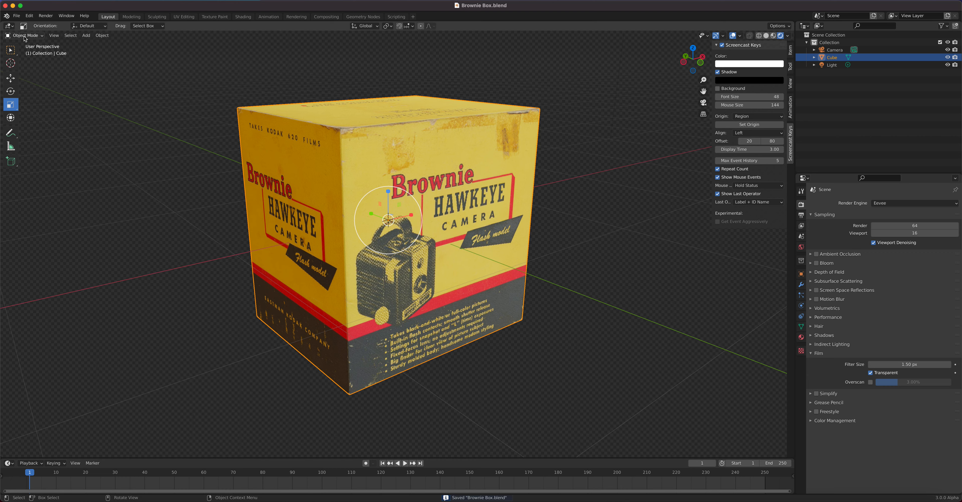
# Step: Open the recent file Kodak Brownie Shader Lesson Finished.blend
pyautogui.click(18, 16)
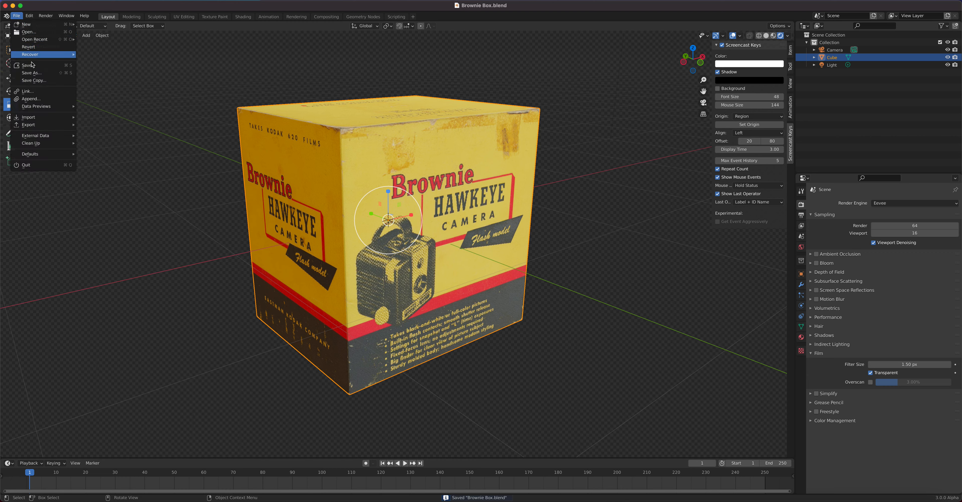
pyautogui.moveTo(44, 40)
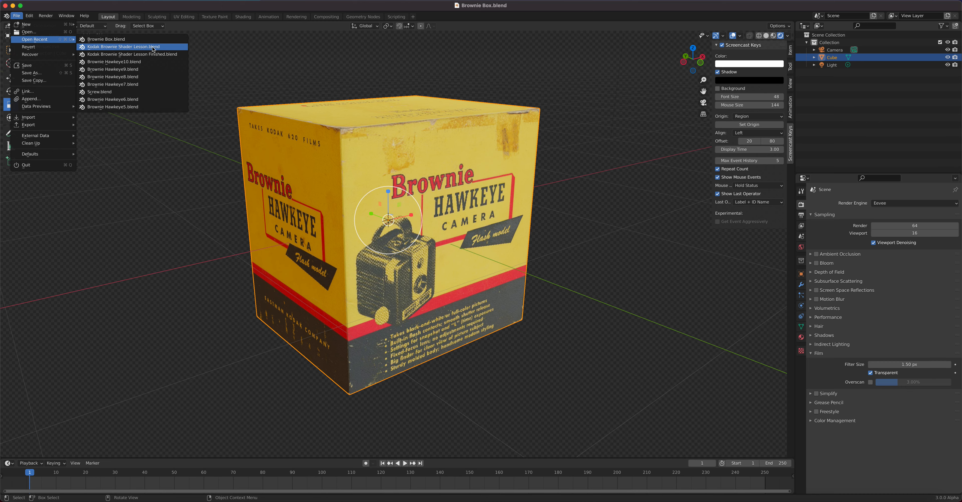
pyautogui.click(177, 55)
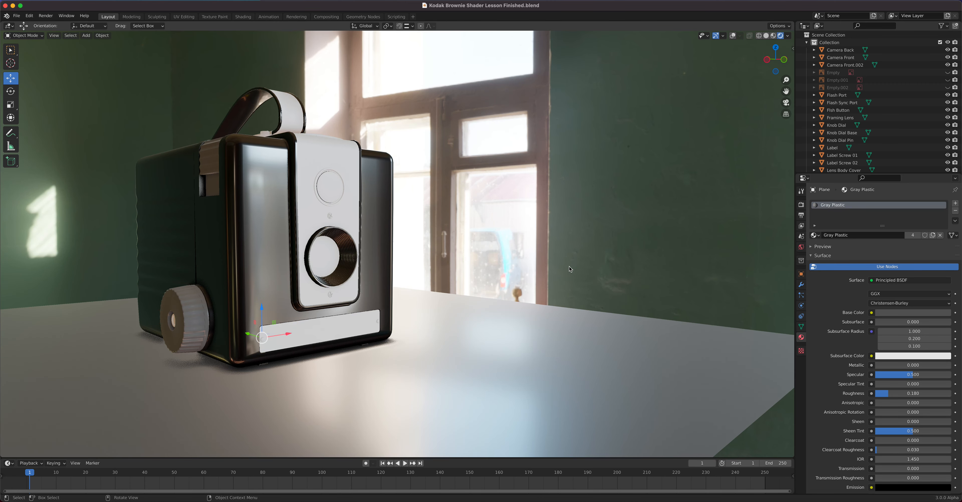
# Step: Paste the copied box cube into the camera scene and select it
pyautogui.hotkey('ctrl', 'v')
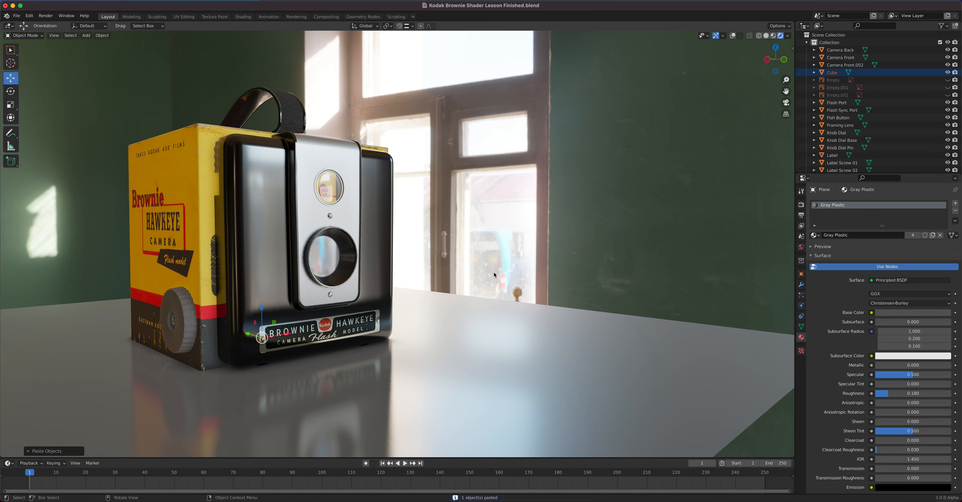
pyautogui.moveTo(482, 233); pyautogui.dragTo(321, 288, button='middle')
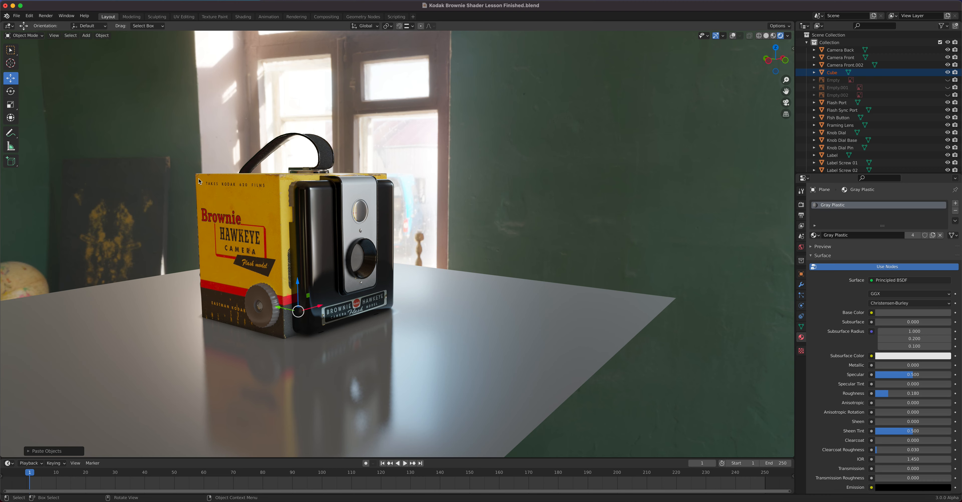
pyautogui.click(232, 207)
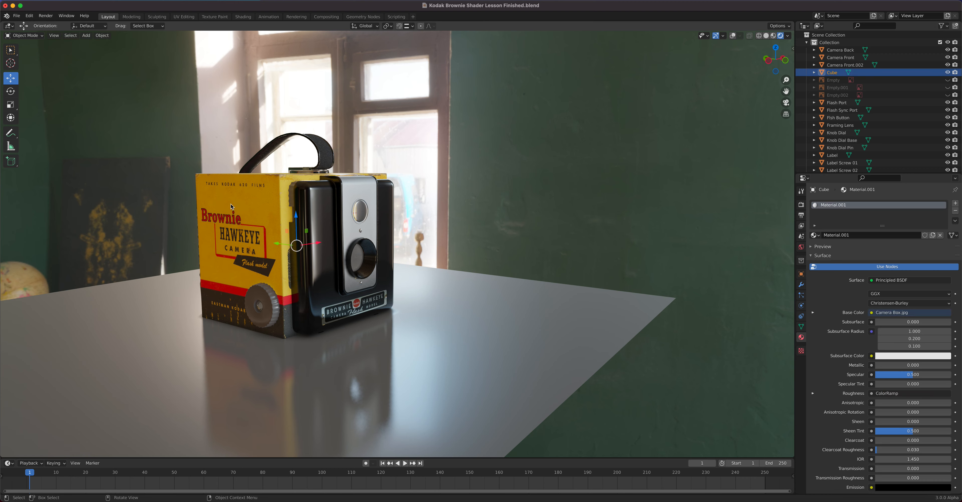
# Step: Turn on the viewport overlays and move the box along X until it stands beside the camera
pyautogui.click(318, 244)
pyautogui.click(733, 36)
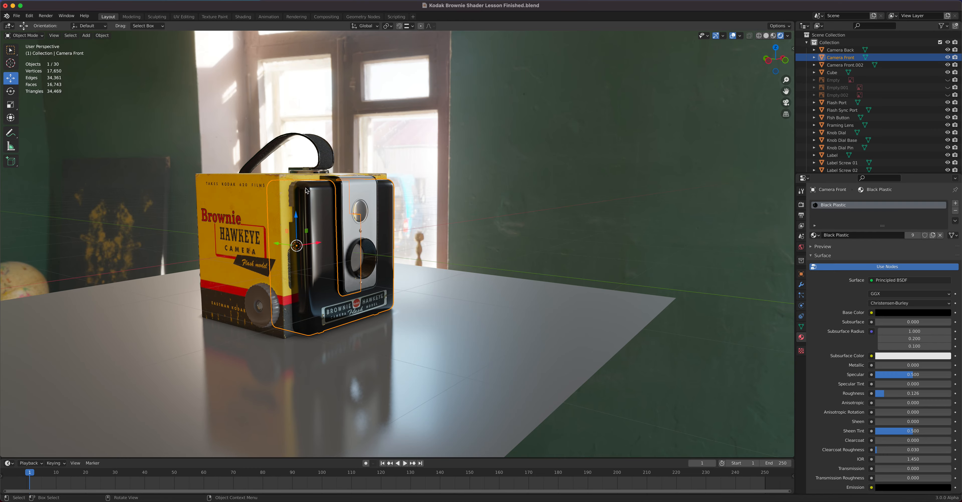
pyautogui.click(275, 205)
pyautogui.moveTo(318, 243); pyautogui.dragTo(181, 264)
pyautogui.moveTo(372, 252); pyautogui.dragTo(435, 237, button='middle')
pyautogui.press('KP_1')
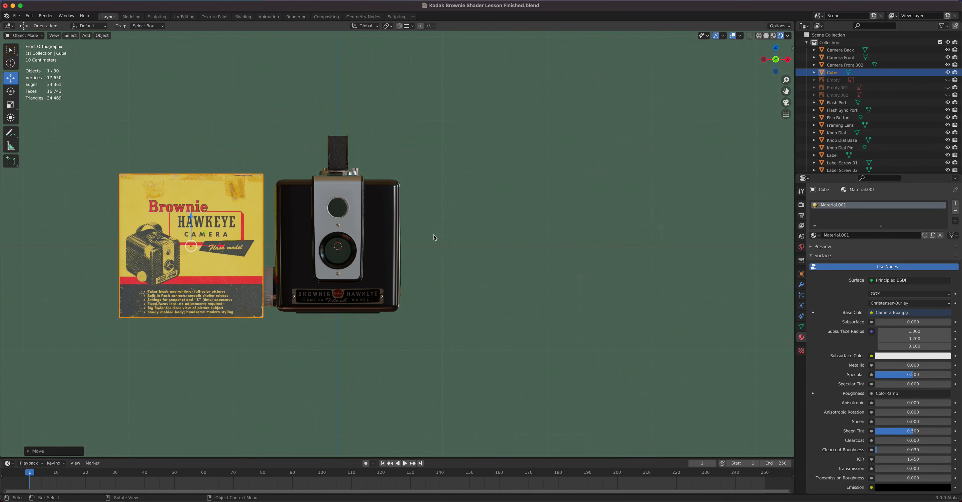
# Step: Raise the box slightly along Z to set its base at tabletop height, checking from several angles
pyautogui.scroll(2, 309, 241)
pyautogui.moveTo(271, 244); pyautogui.dragTo(386, 172, button='middle')
pyautogui.moveTo(155, 126); pyautogui.dragTo(156, 115)
pyautogui.scroll(-7, 430, 243)
pyautogui.moveTo(430, 243); pyautogui.dragTo(409, 164, button='middle')
pyautogui.moveTo(402, 210); pyautogui.dragTo(421, 228, button='middle')
pyautogui.scroll(6, 429, 201)
pyautogui.scroll(-4, 436, 168)
pyautogui.moveTo(436, 168); pyautogui.dragTo(475, 282, button='middle')
pyautogui.scroll(-2, 411, 243)
pyautogui.moveTo(298, 137); pyautogui.dragTo(486, 348)
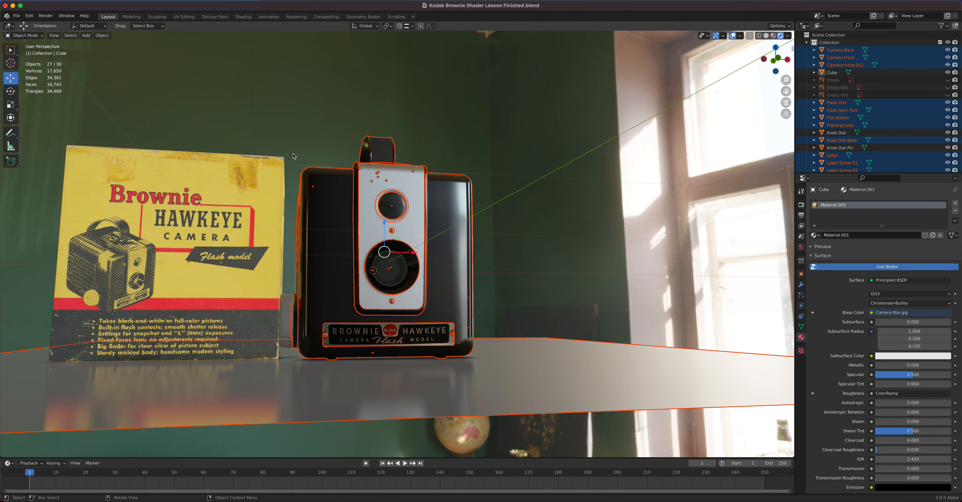
pyautogui.moveTo(657, 139); pyautogui.dragTo(528, 308, button='middle')
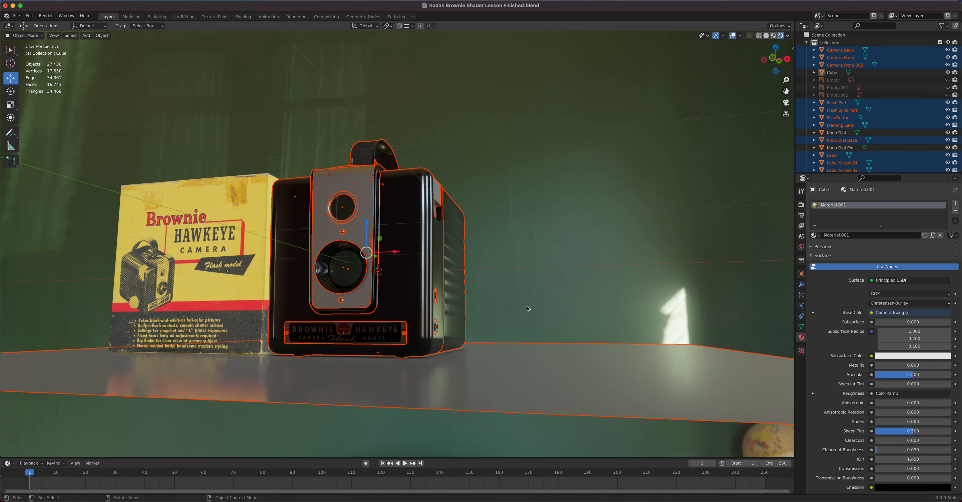
pyautogui.click(527, 367)
pyautogui.moveTo(532, 354); pyautogui.dragTo(485, 302, button='middle')
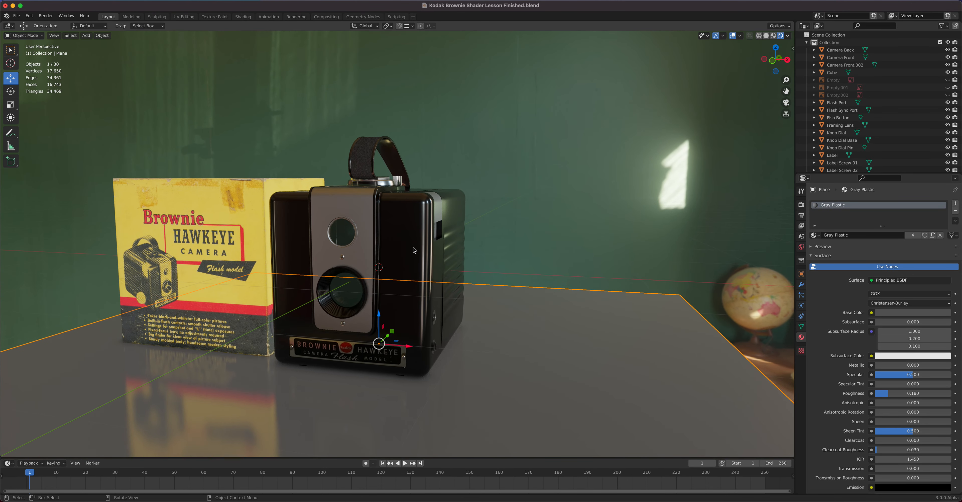
# Step: Rotate the box on the tabletop until it stands at an angle to the camera, adjusting it in top view
pyautogui.click(243, 208)
pyautogui.click(10, 91)
pyautogui.moveTo(224, 262)
pyautogui.mouseDown()
pyautogui.moveTo(215, 261)
pyautogui.moveTo(239, 258)
pyautogui.moveTo(231, 261)
pyautogui.mouseUp()
pyautogui.moveTo(232, 251); pyautogui.dragTo(211, 308, button='middle')
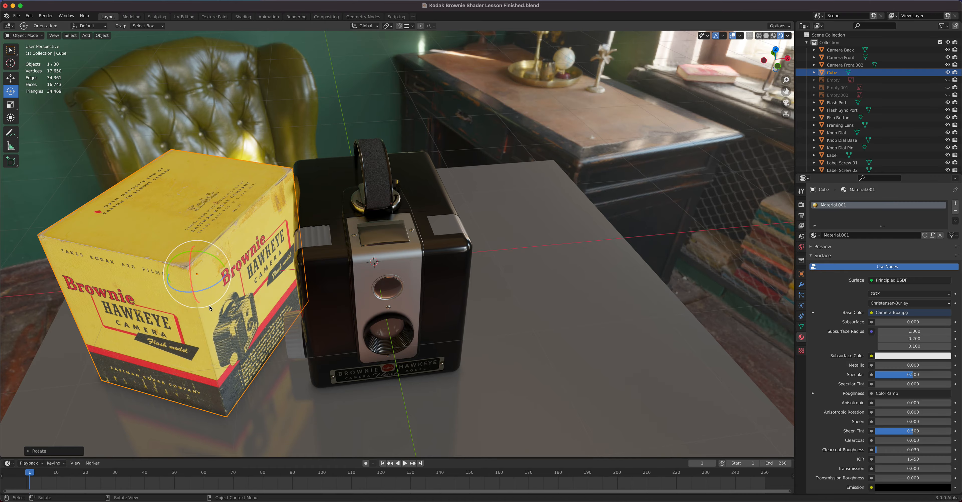
pyautogui.press('KP_7')
pyautogui.moveTo(228, 246); pyautogui.dragTo(239, 264)
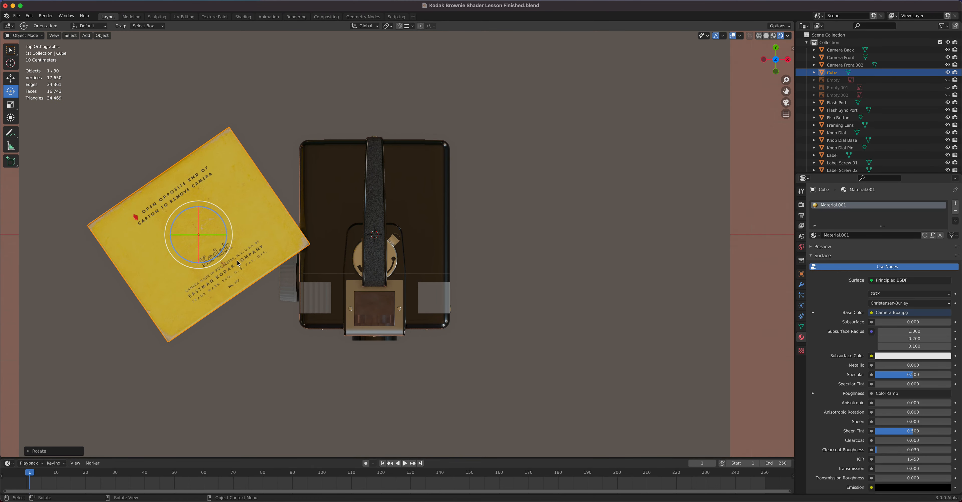
# Step: Scale the box up uniformly and move it about -0.45 m in X and 0.25 m in Y, clear of the camera
pyautogui.press('s')
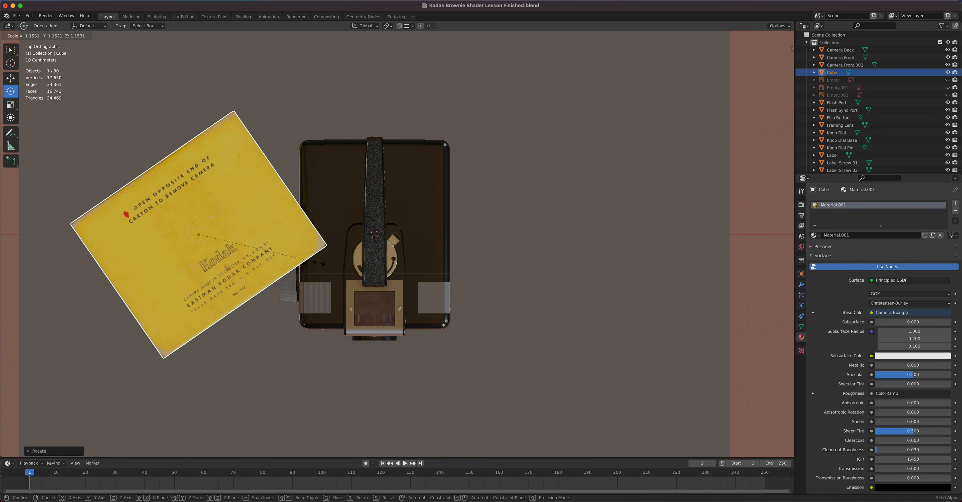
pyautogui.click(334, 268)
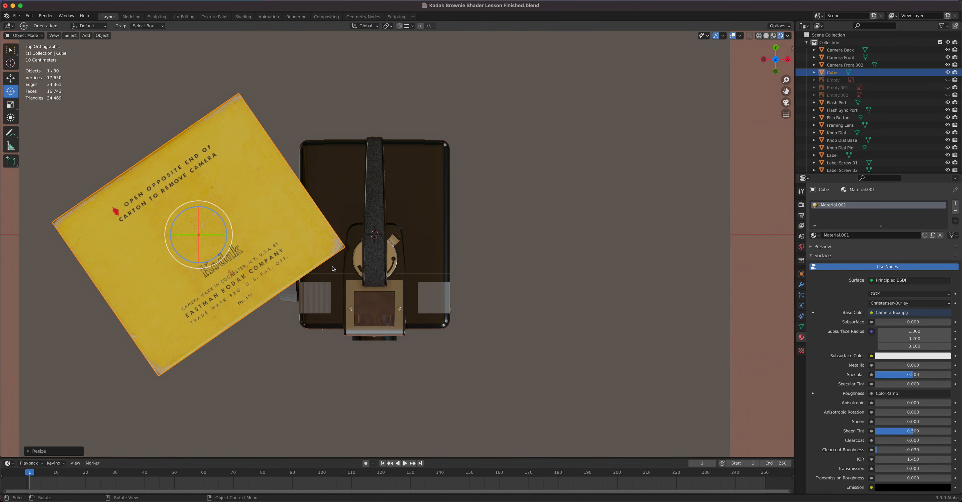
pyautogui.press('g')
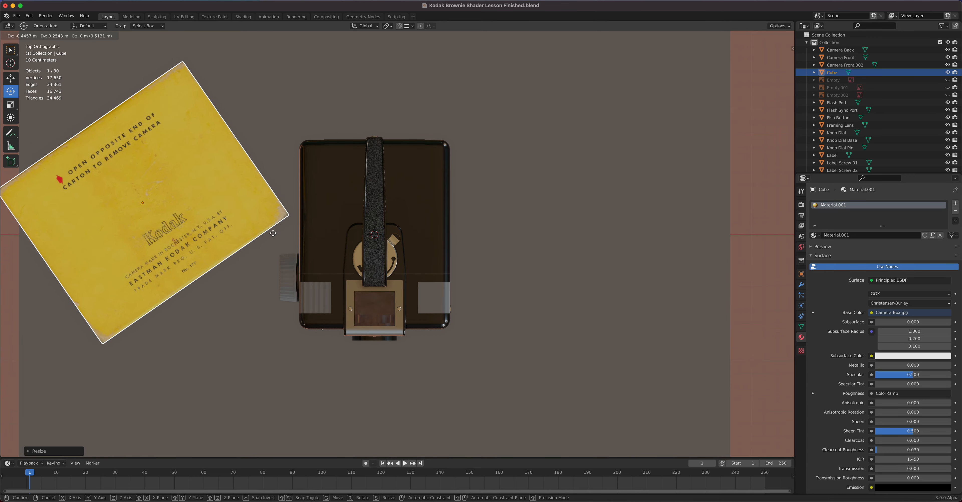
pyautogui.click(274, 233)
# Step: Move the tabletop plane in top view to extend it beneath the enlarged box
pyautogui.click(530, 295)
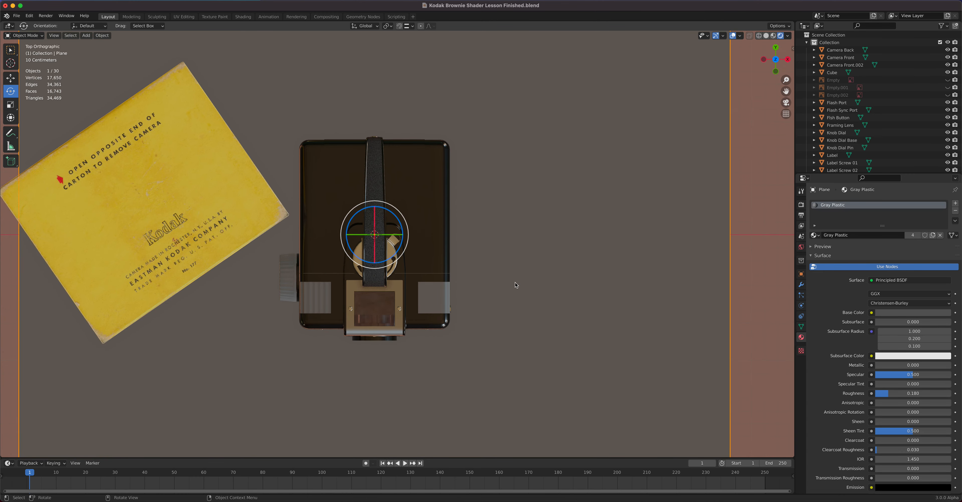
pyautogui.press('g')
pyautogui.click(370, 280)
pyautogui.moveTo(337, 352); pyautogui.dragTo(355, 298, button='middle')
# Step: Hide the viewport overlays and deselect everything to view the box and camera together
pyautogui.click(277, 257)
pyautogui.moveTo(467, 295); pyautogui.dragTo(373, 287, button='middle')
pyautogui.keyDown('shift'); pyautogui.moveTo(375, 263); pyautogui.dragTo(405, 283, button='middle'); pyautogui.keyUp('shift')
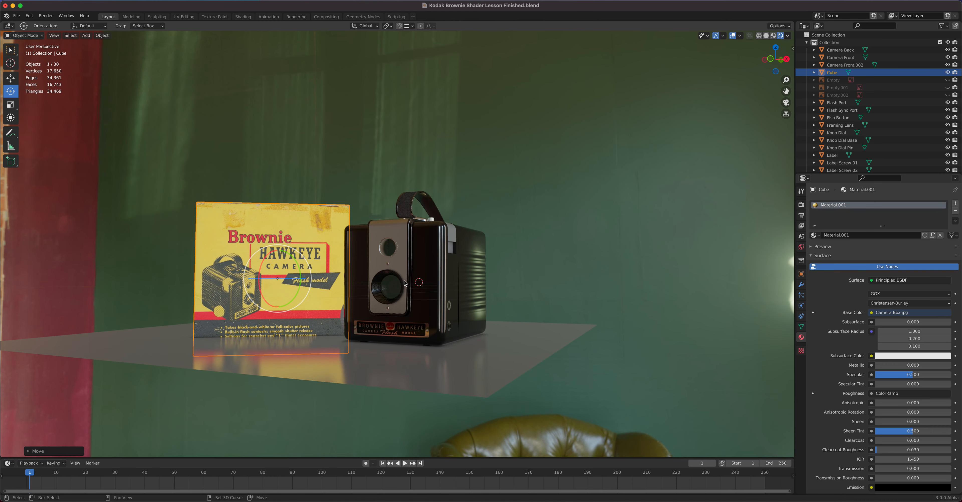
pyautogui.click(733, 35)
pyautogui.scroll(2, 365, 250)
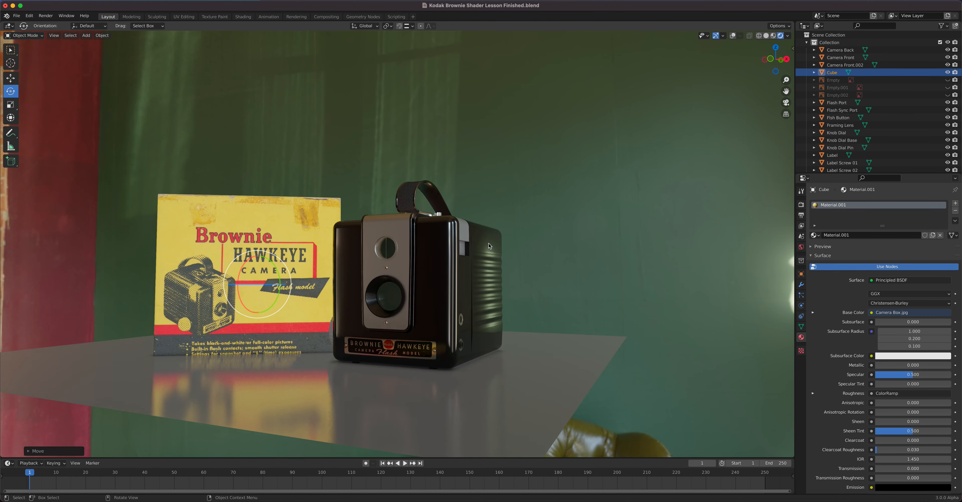
pyautogui.hotkey('alt', 'a')
pyautogui.scroll(2, 349, 283)
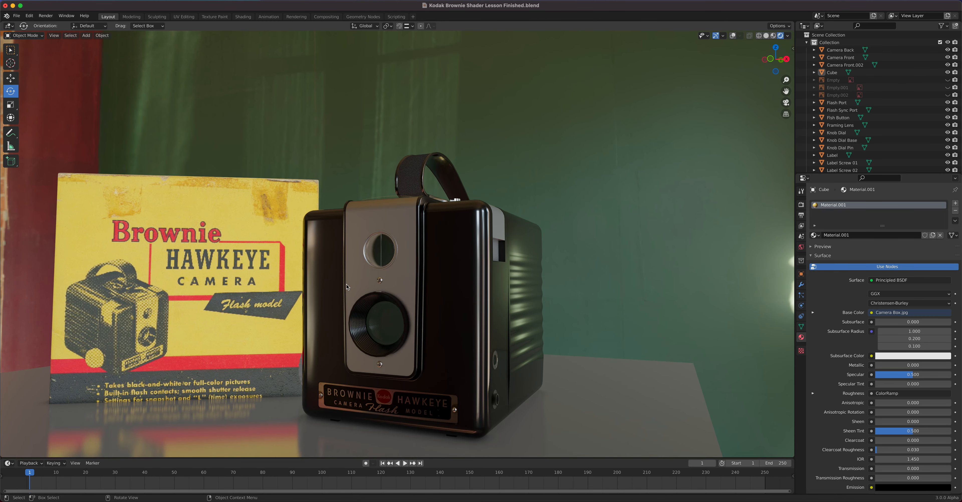
# Step: Rotate the box slightly to refine its angle beside the camera
pyautogui.click(189, 339)
pyautogui.moveTo(194, 339); pyautogui.dragTo(309, 351, button='middle')
pyautogui.moveTo(245, 282); pyautogui.dragTo(256, 276)
pyautogui.moveTo(425, 322); pyautogui.dragTo(460, 264, button='middle')
pyautogui.scroll(5, 406, 314)
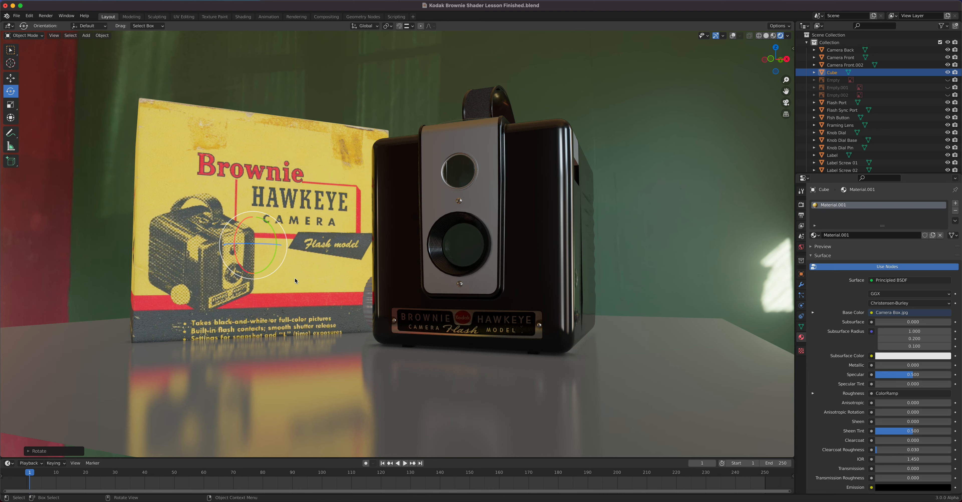
# Step: Raise the box along global Z until its base rests on the tabletop, and deselect it
pyautogui.press('g')
pyautogui.press('z')
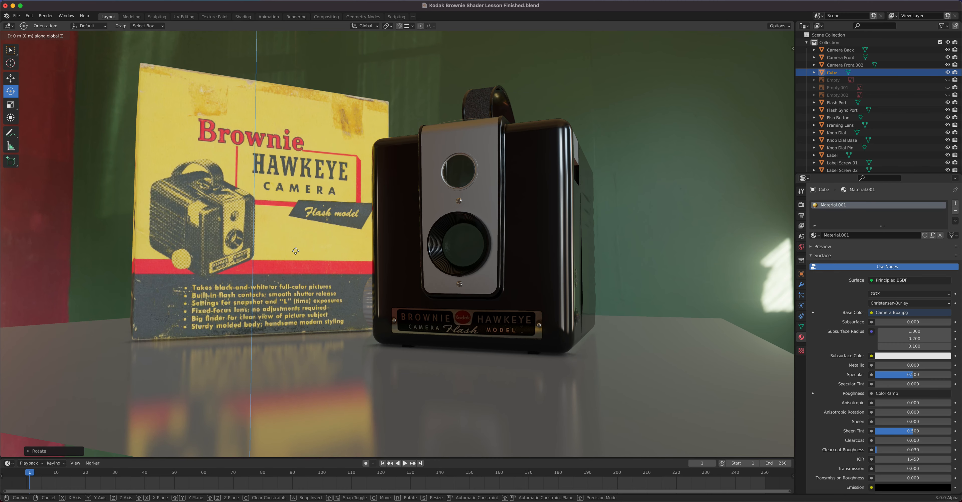
pyautogui.click(296, 251)
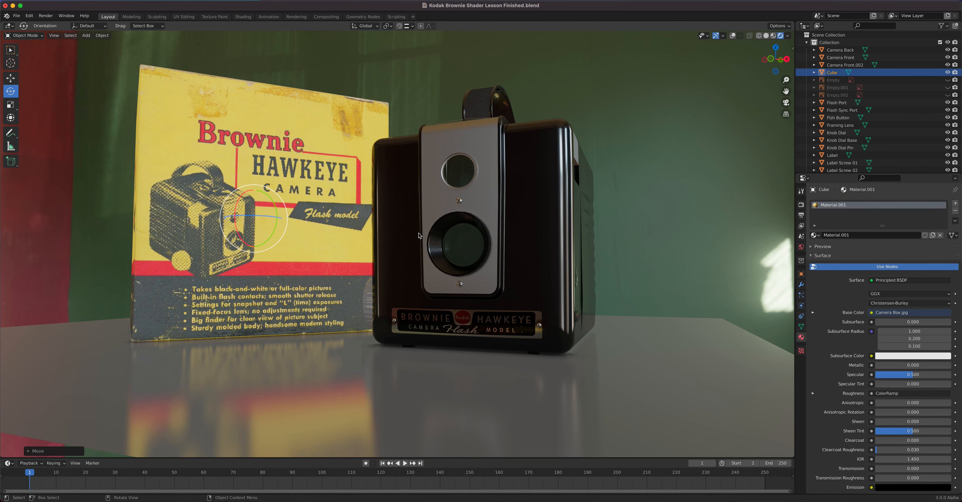
pyautogui.click(401, 127)
pyautogui.moveTo(402, 338)
pyautogui.mouseDown(button='middle')
pyautogui.moveTo(411, 363)
pyautogui.moveTo(399, 348)
pyautogui.mouseUp(button='middle')
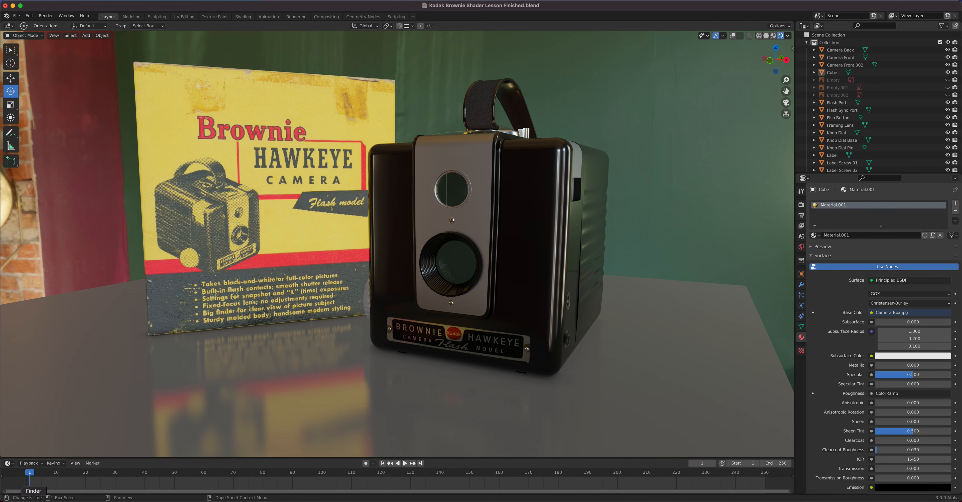
# Step: Switch to Finder, preview Camera Flasholder.png in the Camera Box Textures folder, and return to Blender
pyautogui.click(33, 501)
pyautogui.click(628, 224)
pyautogui.press('space')
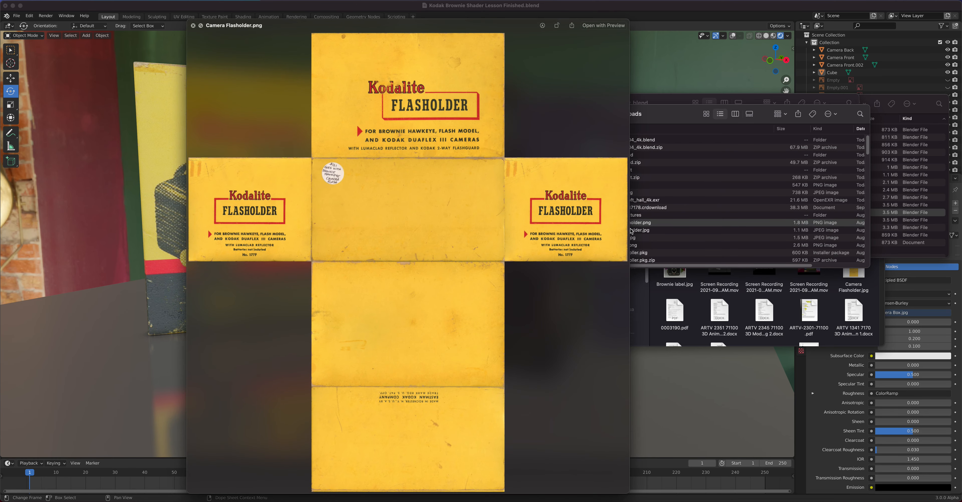
pyautogui.press('space')
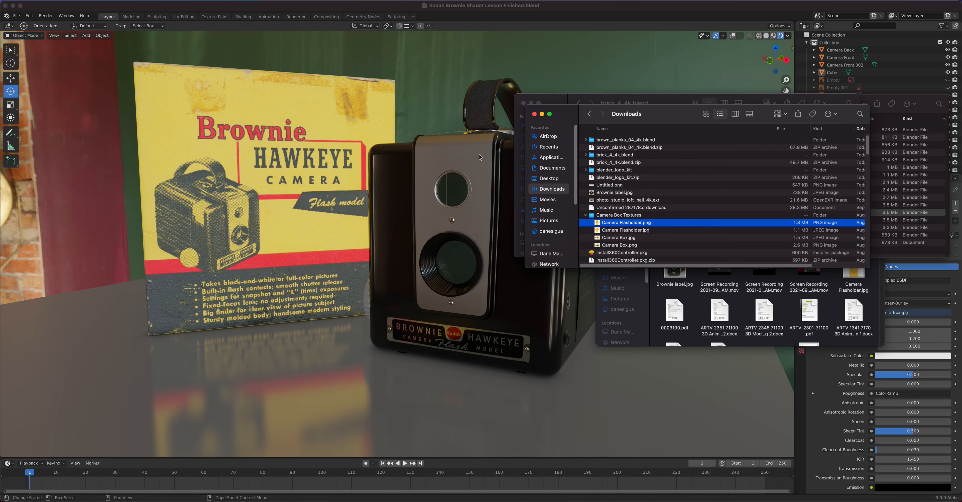
pyautogui.click(402, 72)
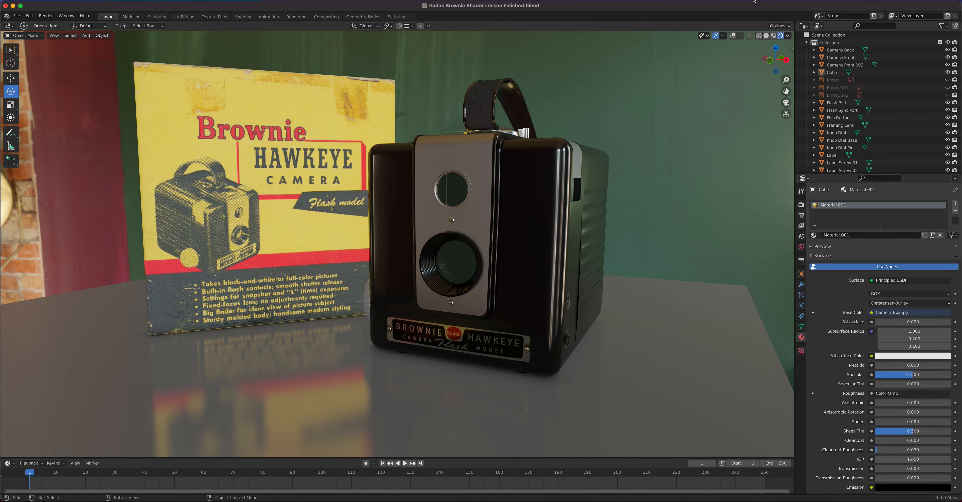